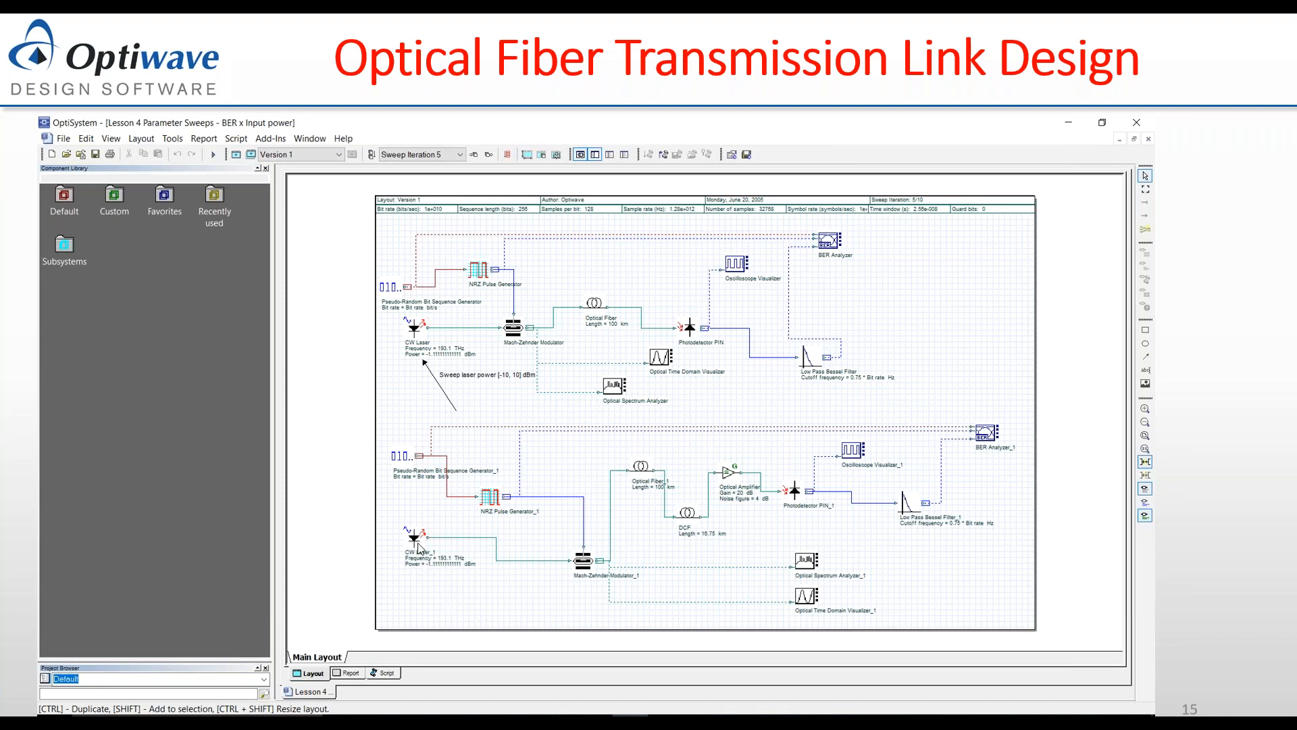
click(312, 472)
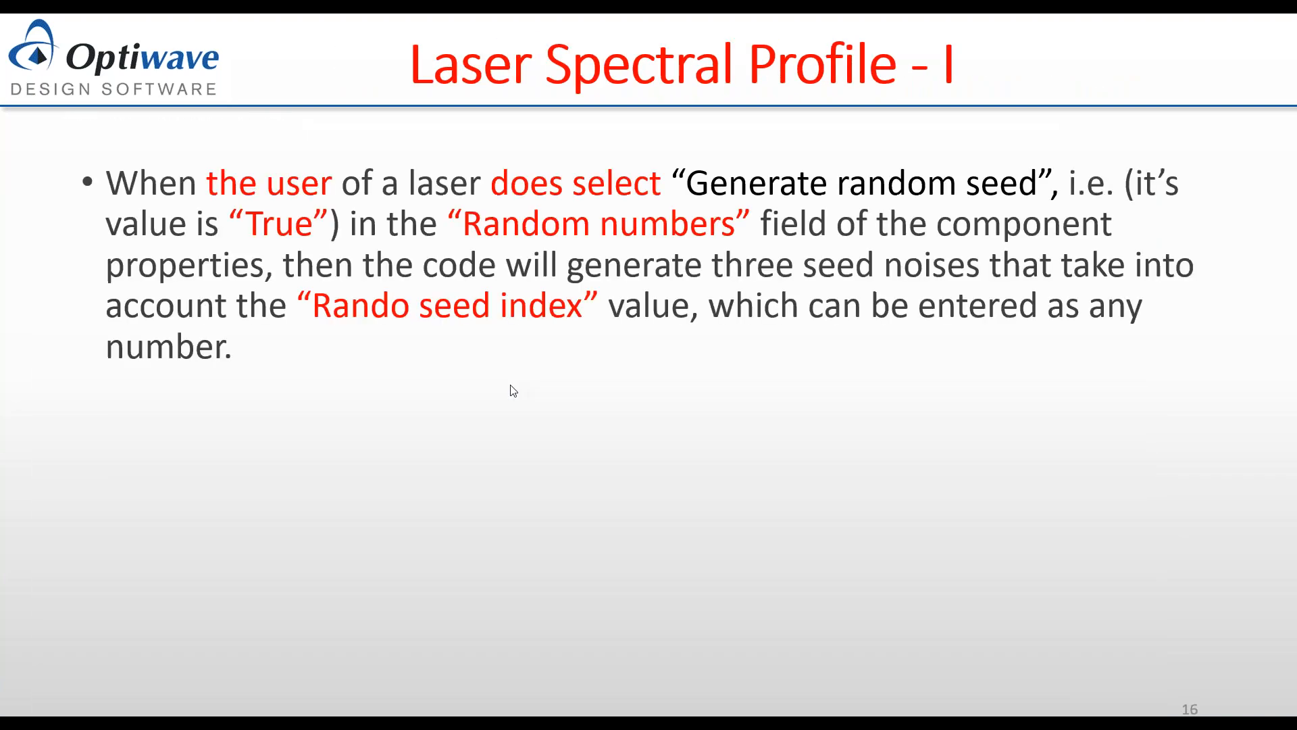
click(512, 390)
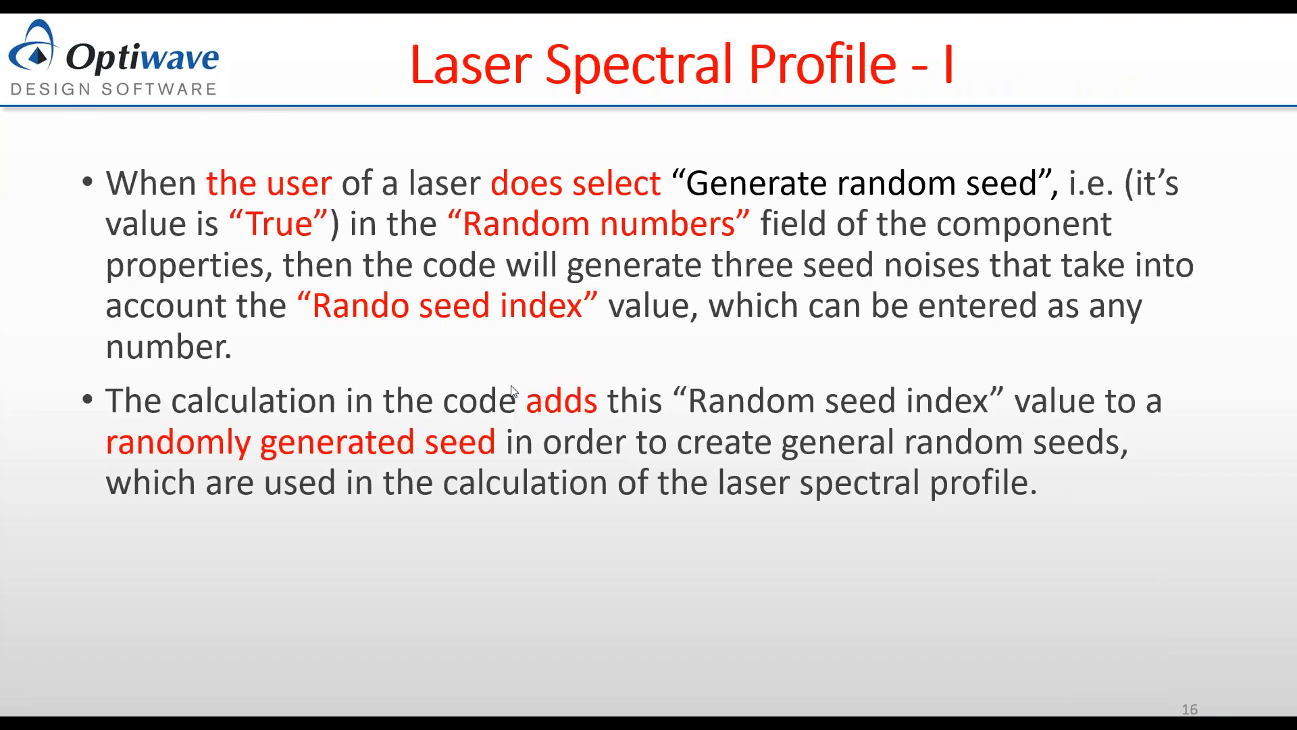
click(512, 392)
key(Left)
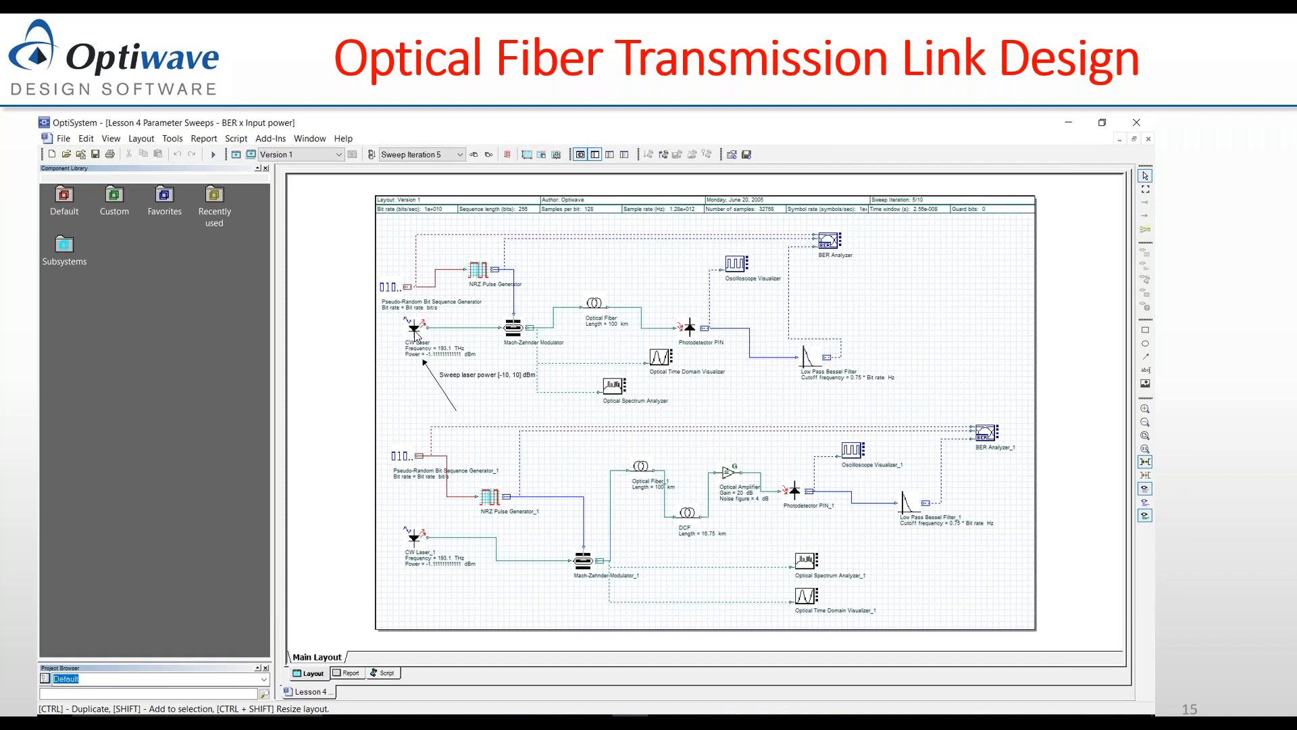
click(336, 339)
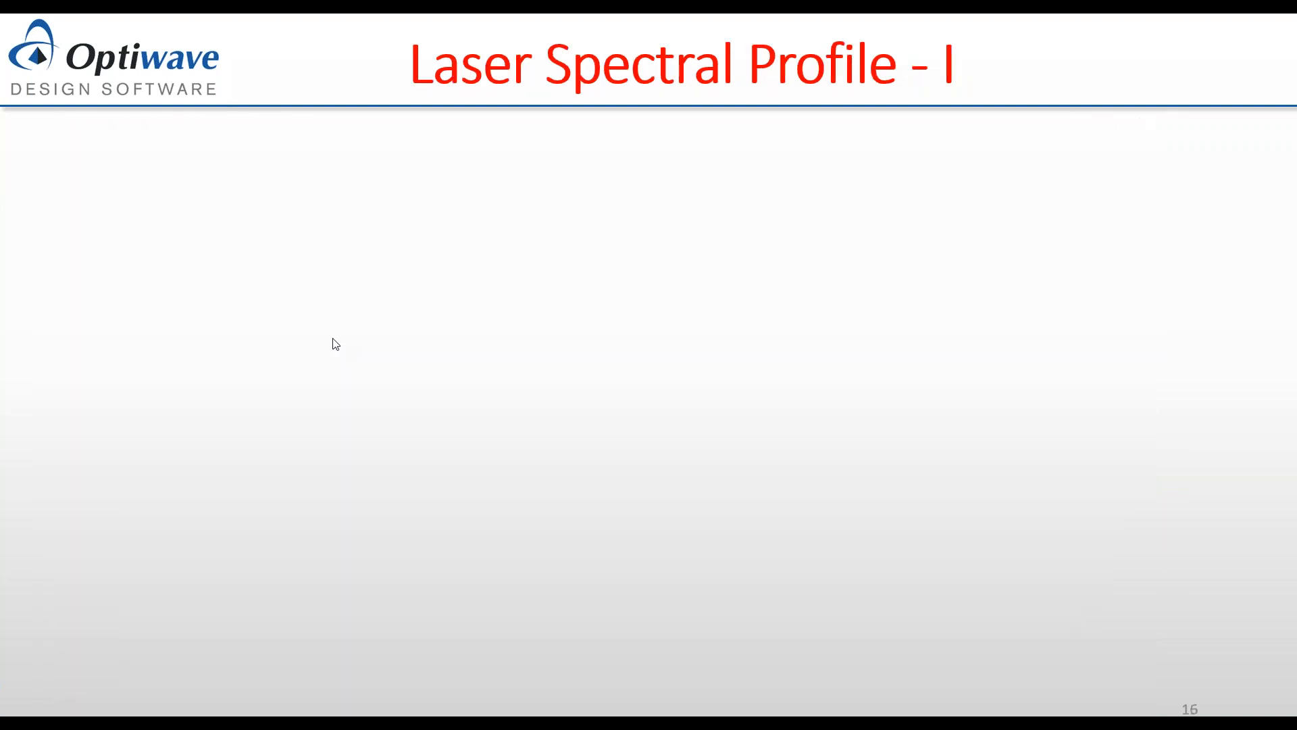
click(333, 343)
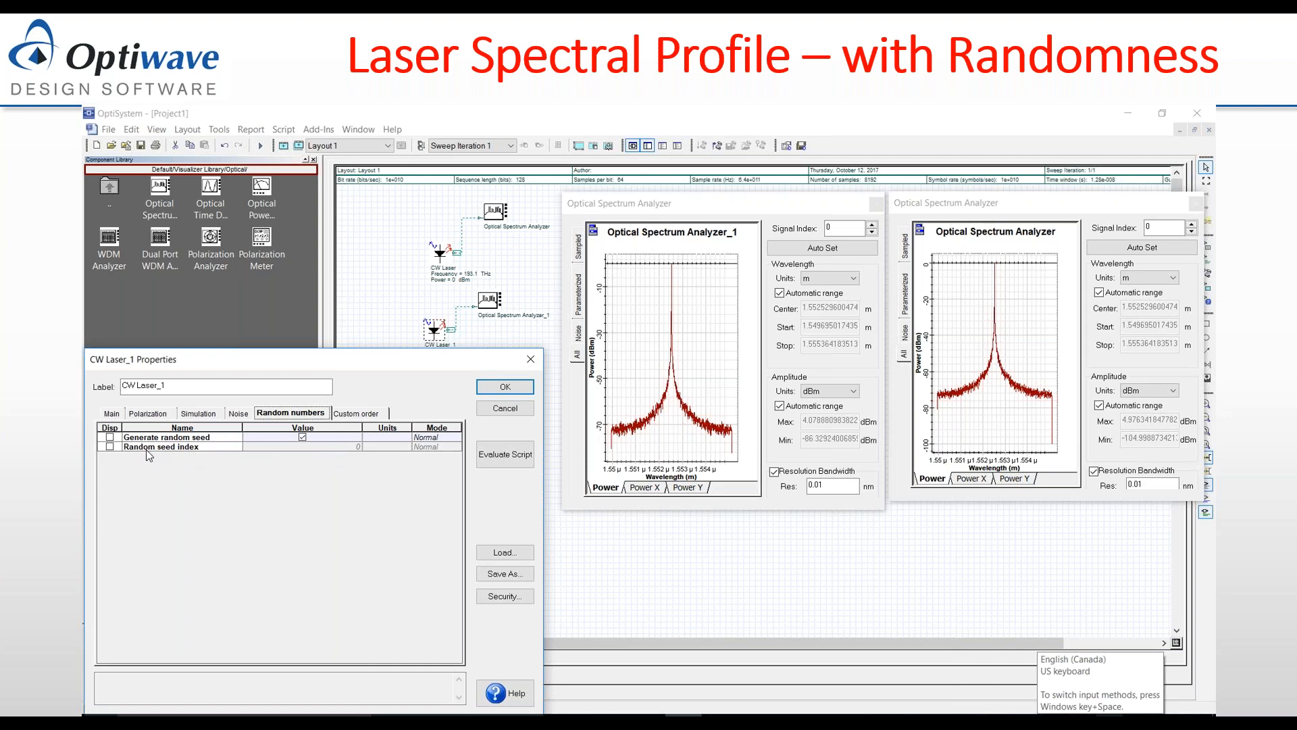
click(302, 437)
click(648, 424)
click(647, 423)
click(647, 423)
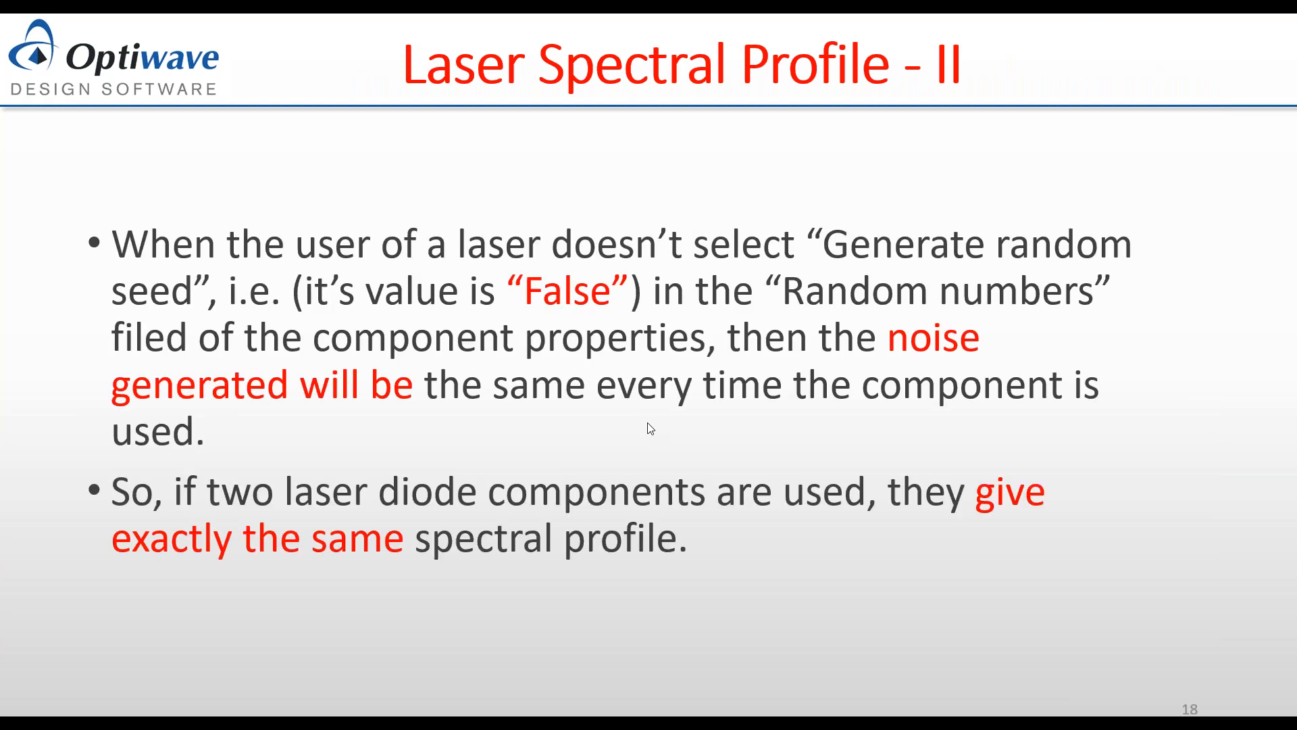
click(648, 428)
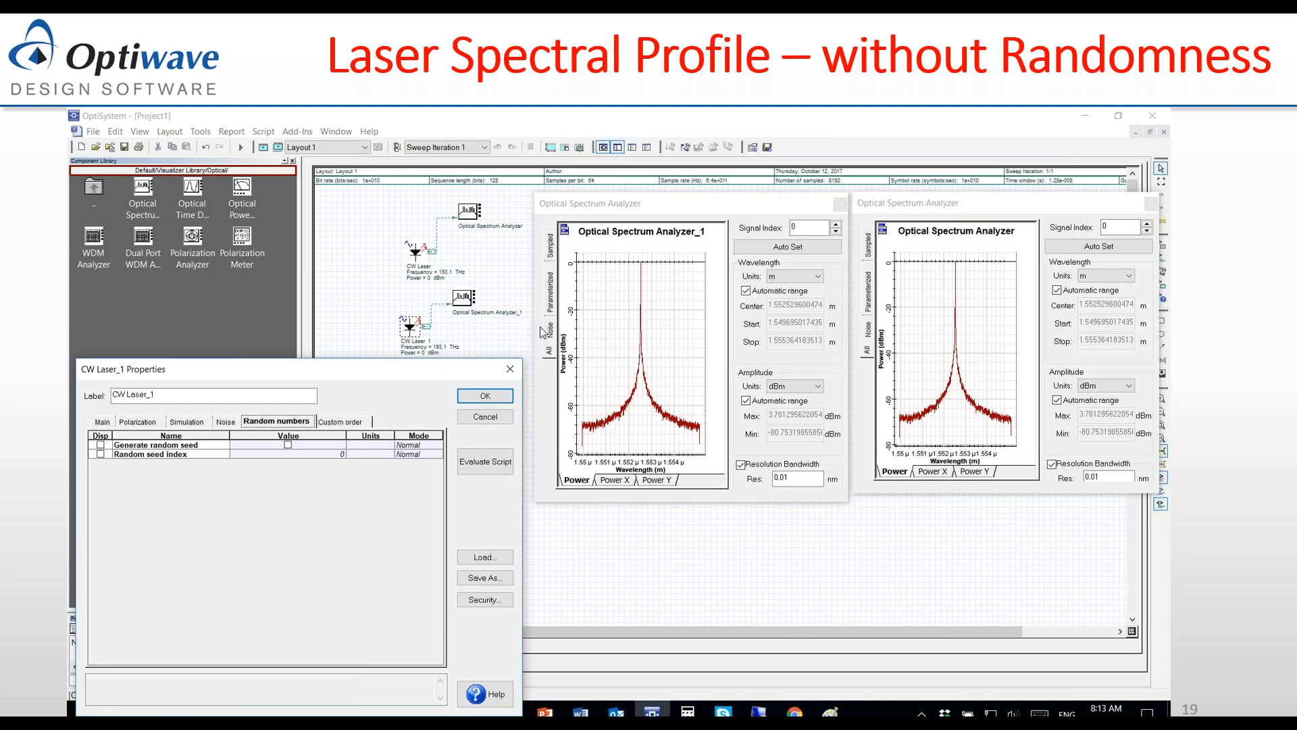
key(Left)
key(Right)
key(Right)
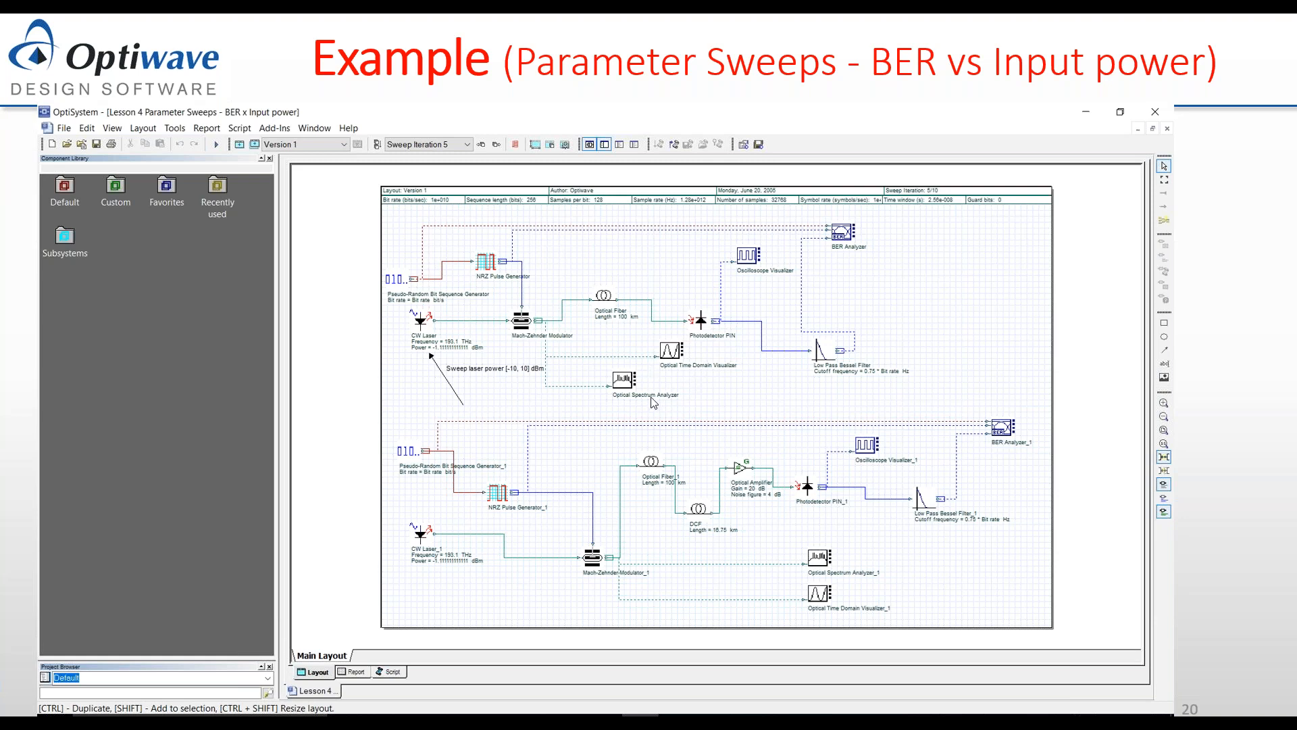
click(568, 477)
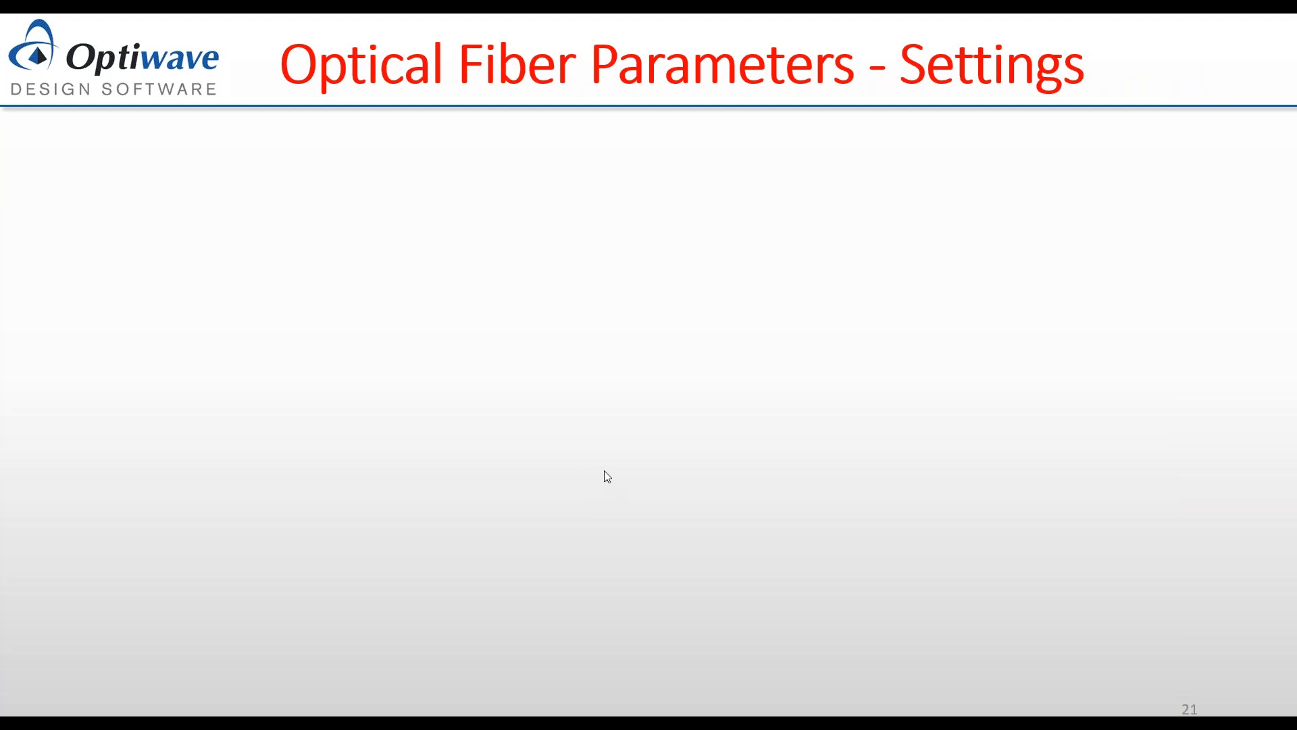
click(578, 459)
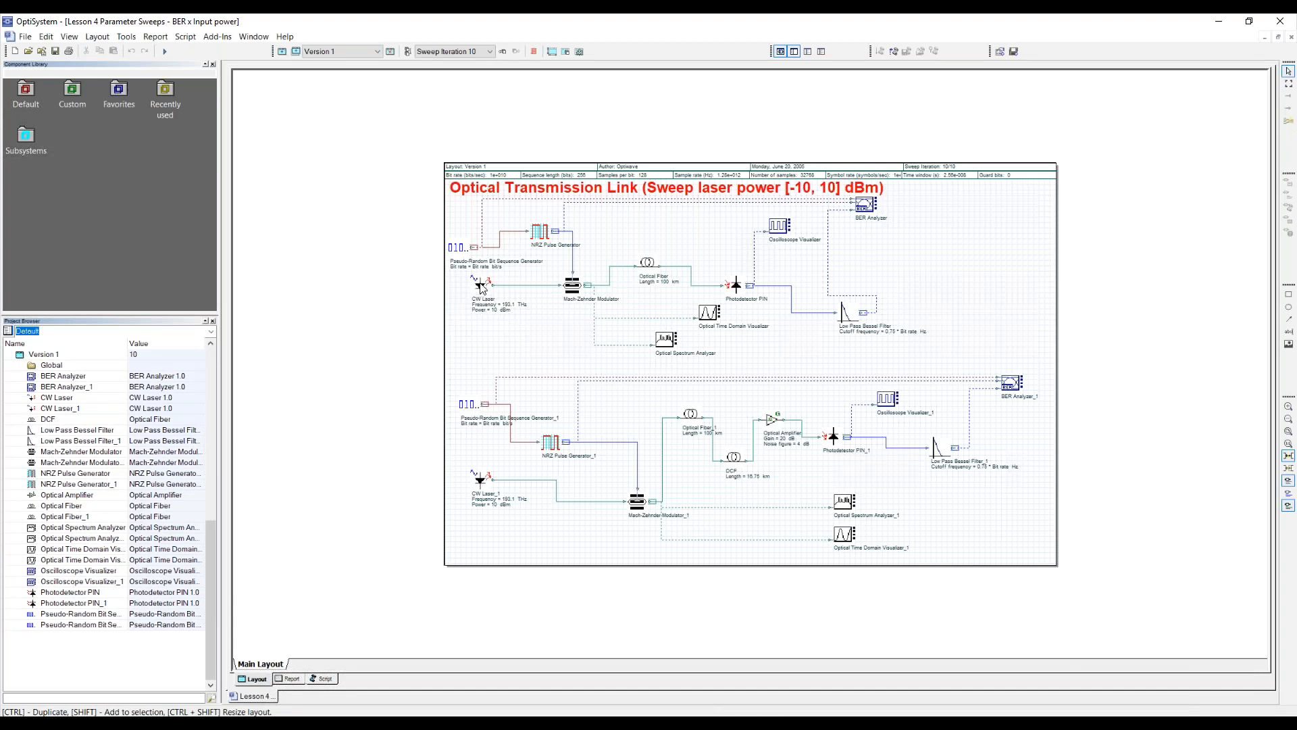
- Inspect the upper link's CW Laser properties and its table of swept power values, discarding any changes
drag(482, 291, 481, 295)
double_click(481, 295)
drag(658, 215, 307, 205)
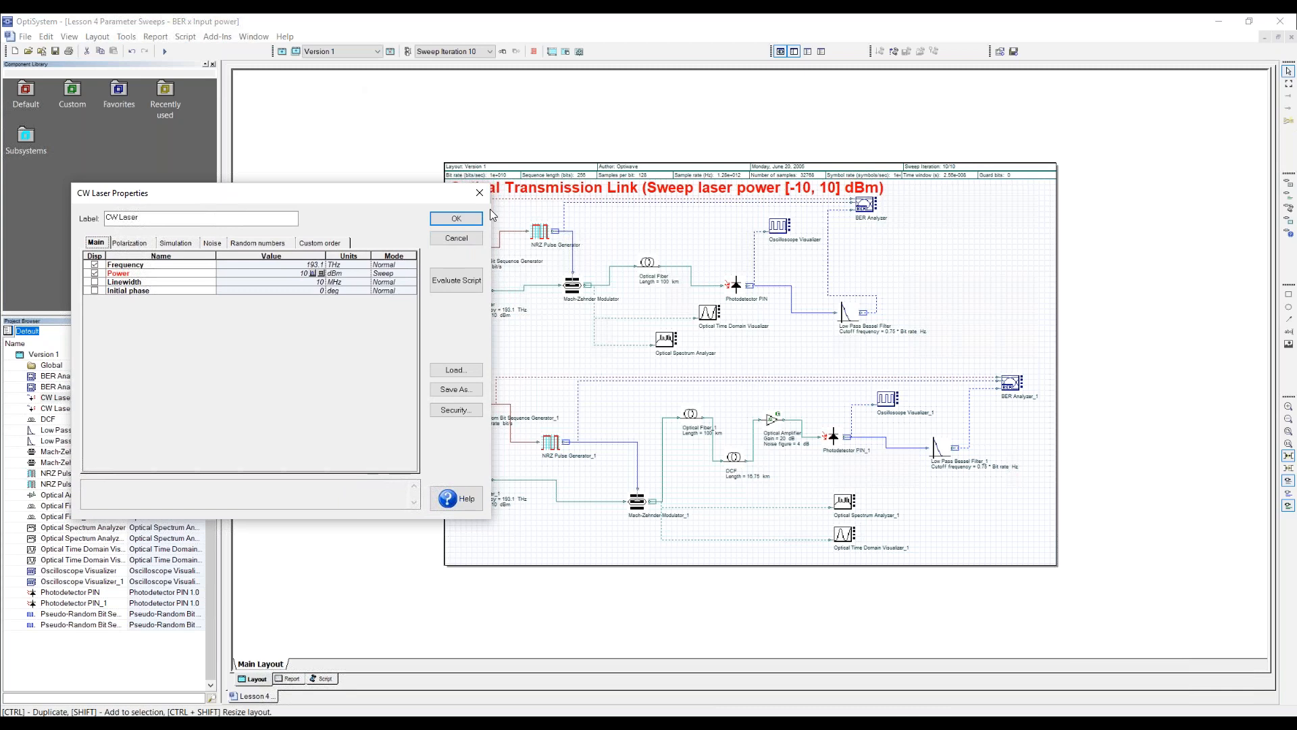
click(479, 195)
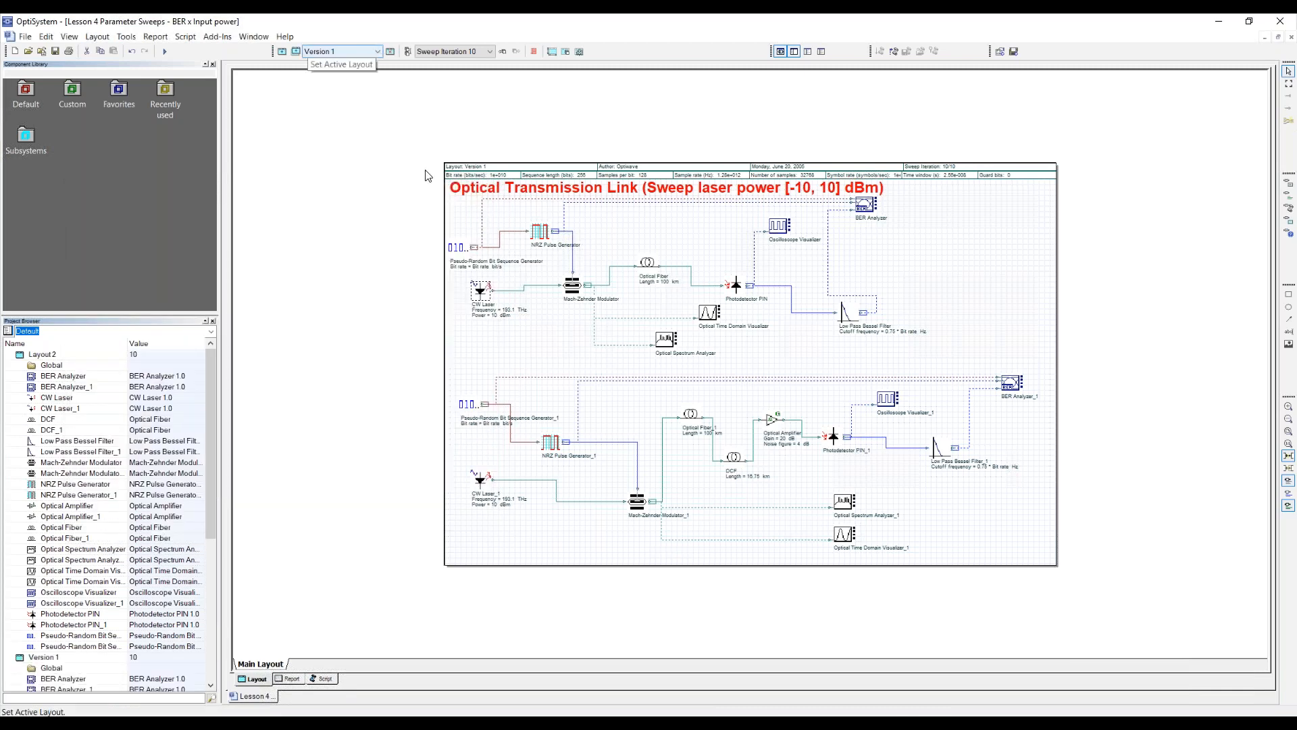
double_click(482, 293)
click(688, 285)
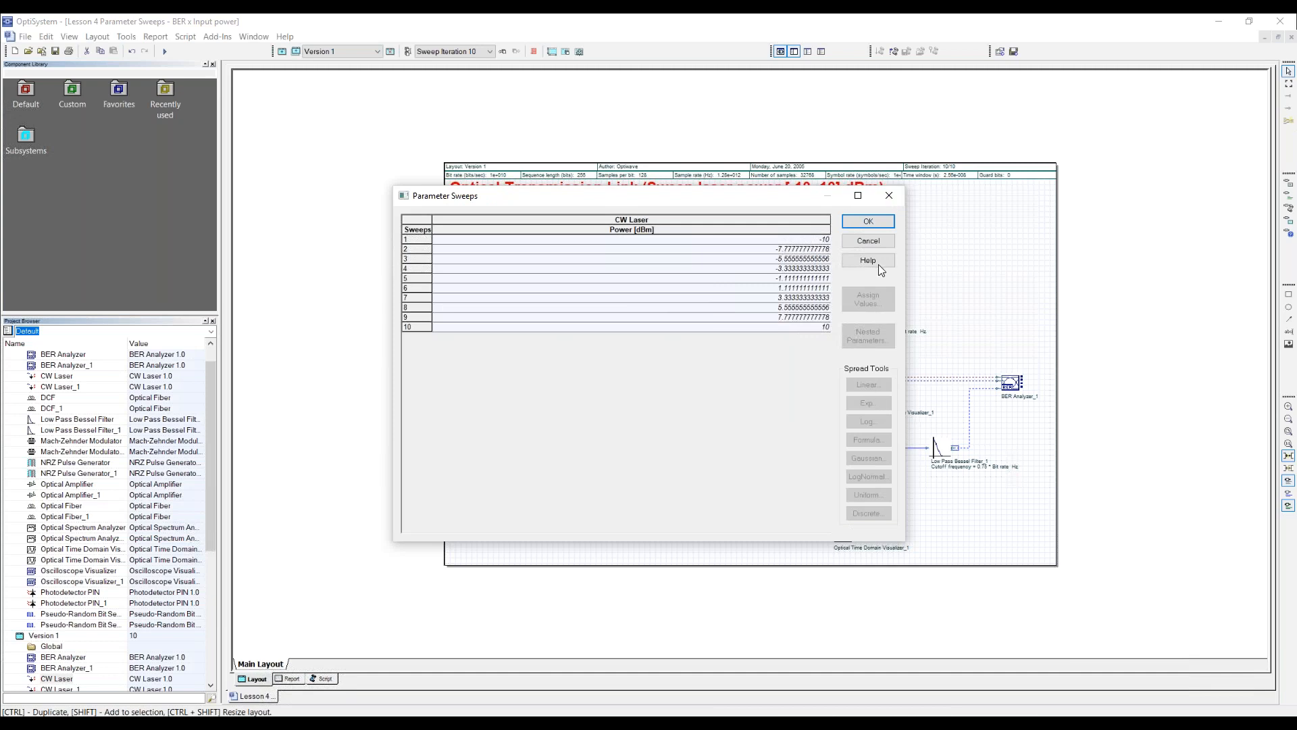
click(889, 196)
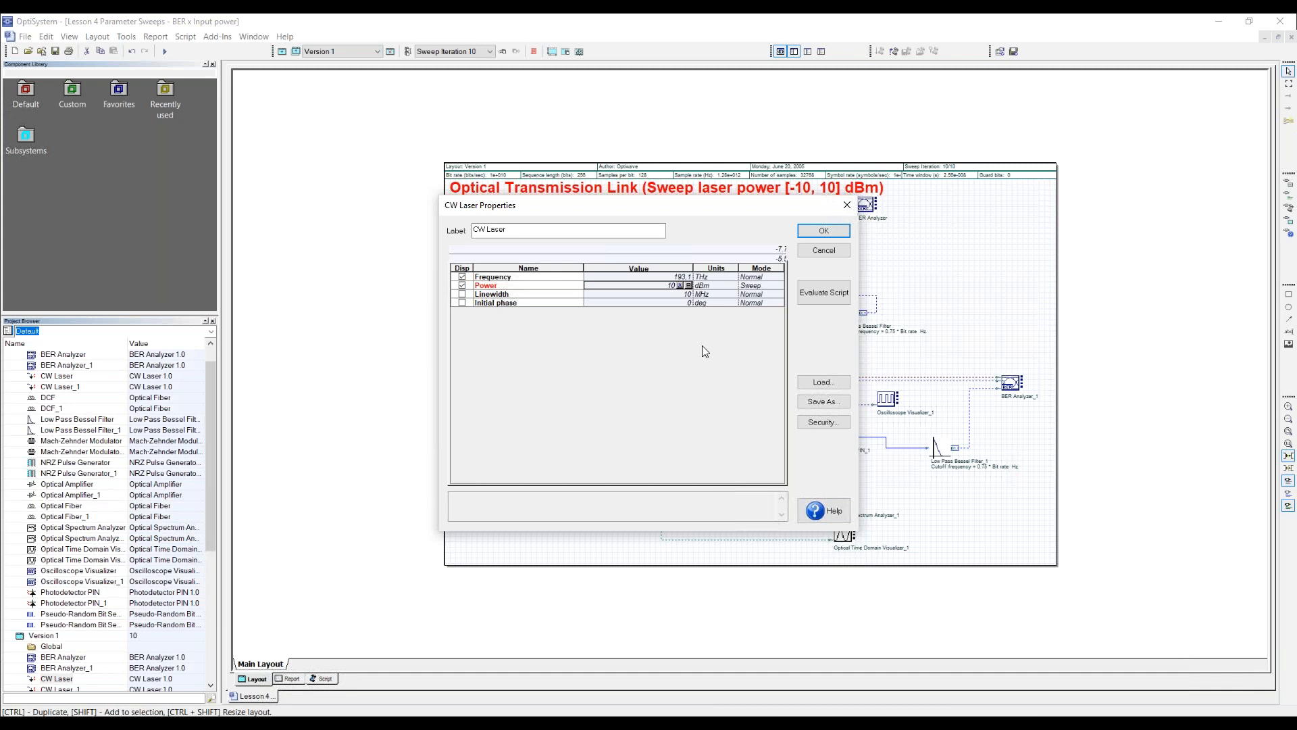
click(824, 250)
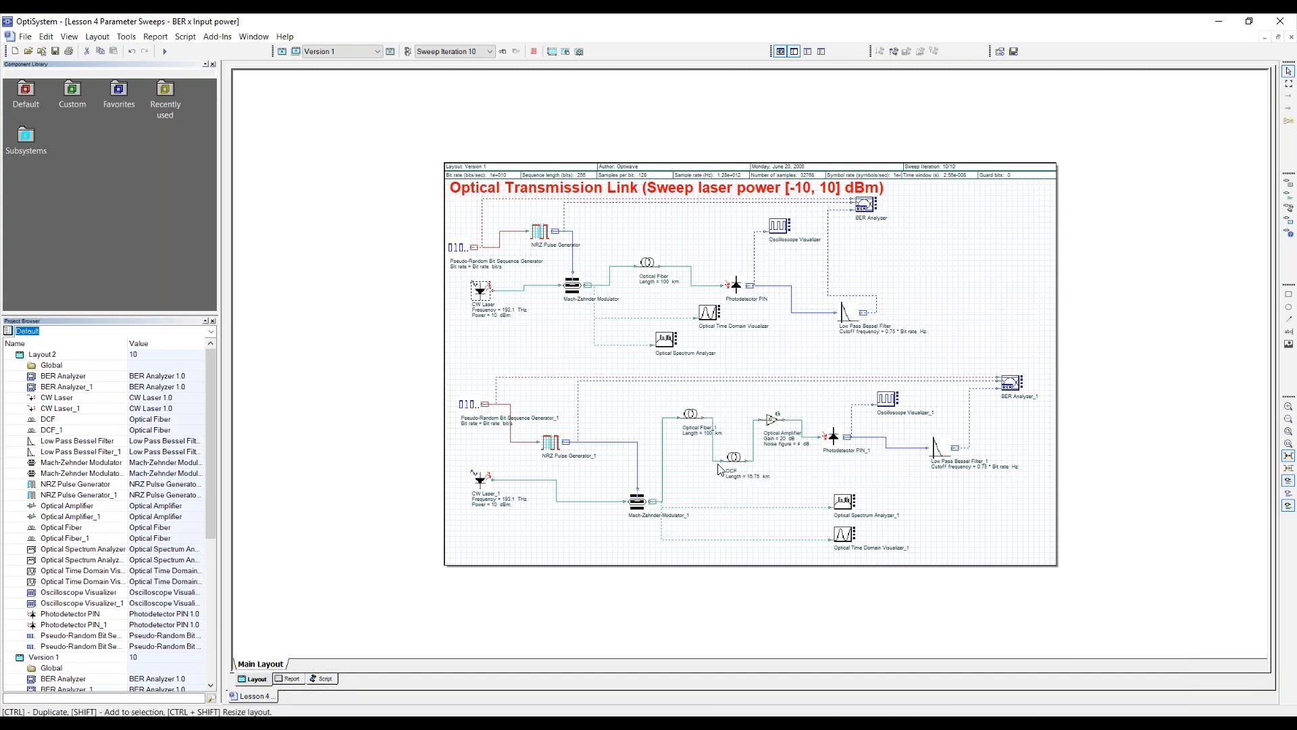
- Inspect the main parameters of the Optical Amplifier in the lower link and close its properties
double_click(768, 419)
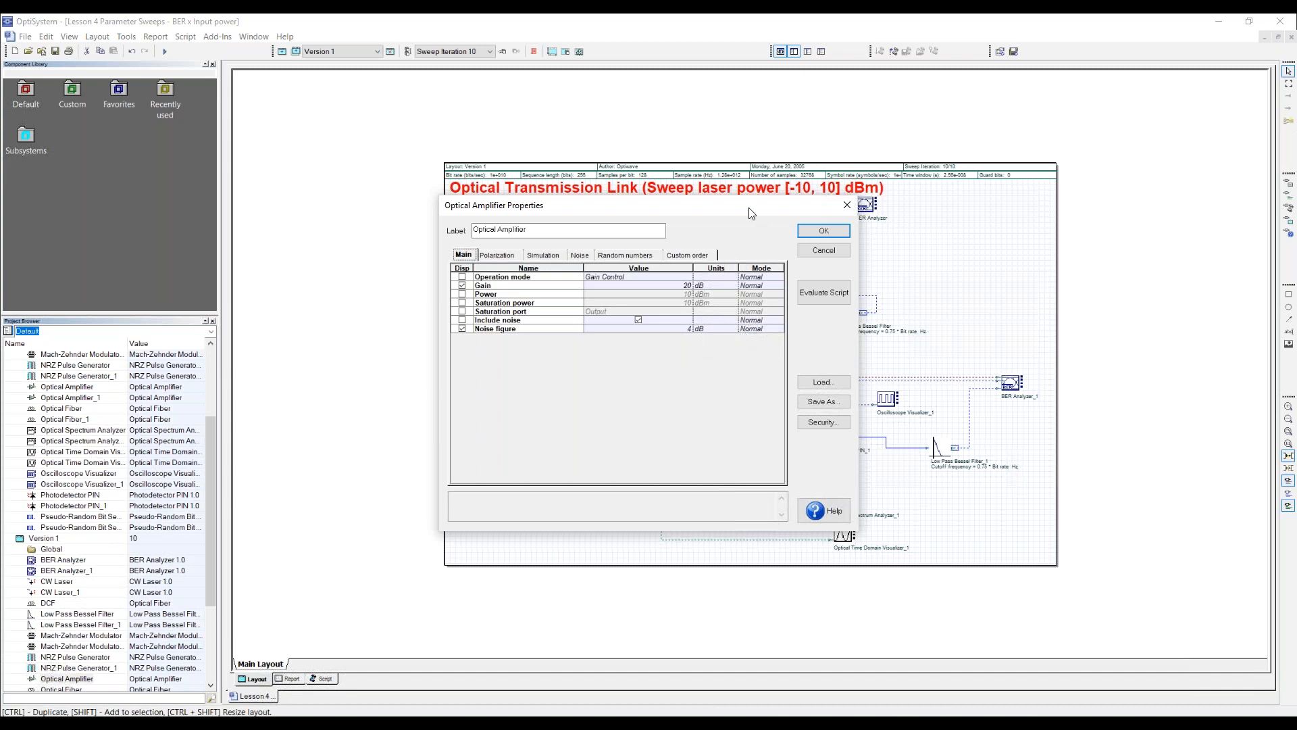
drag(750, 206, 621, 208)
click(717, 208)
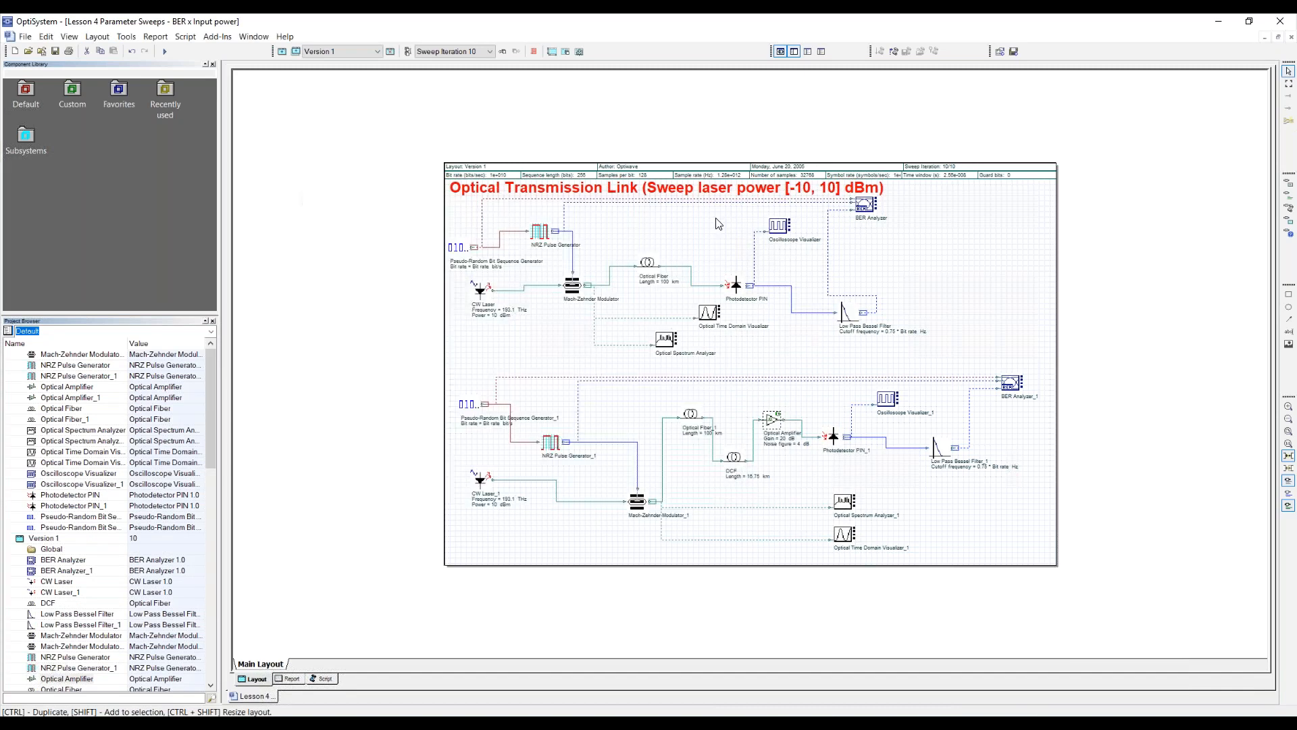
- Activate Layout 2 and inspect the gain sweep values of Optical Amplifier_1 in the upper link
click(366, 52)
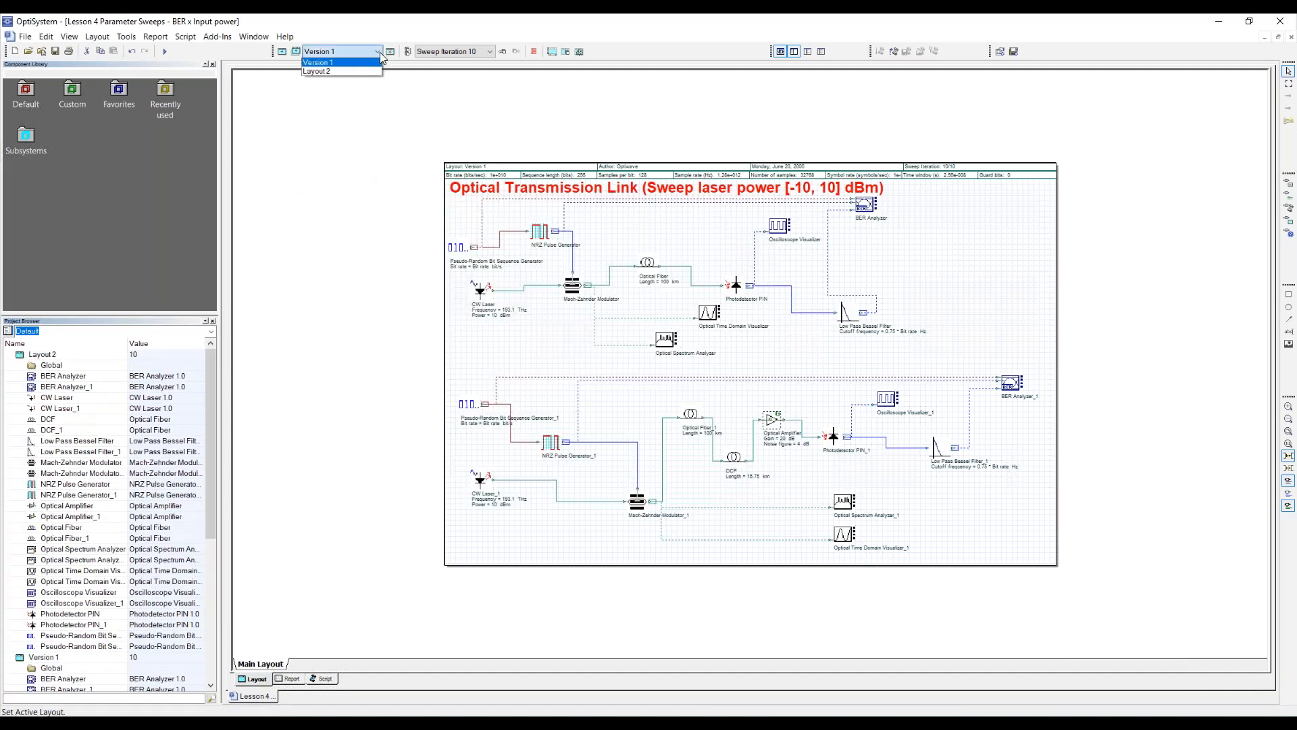
click(363, 75)
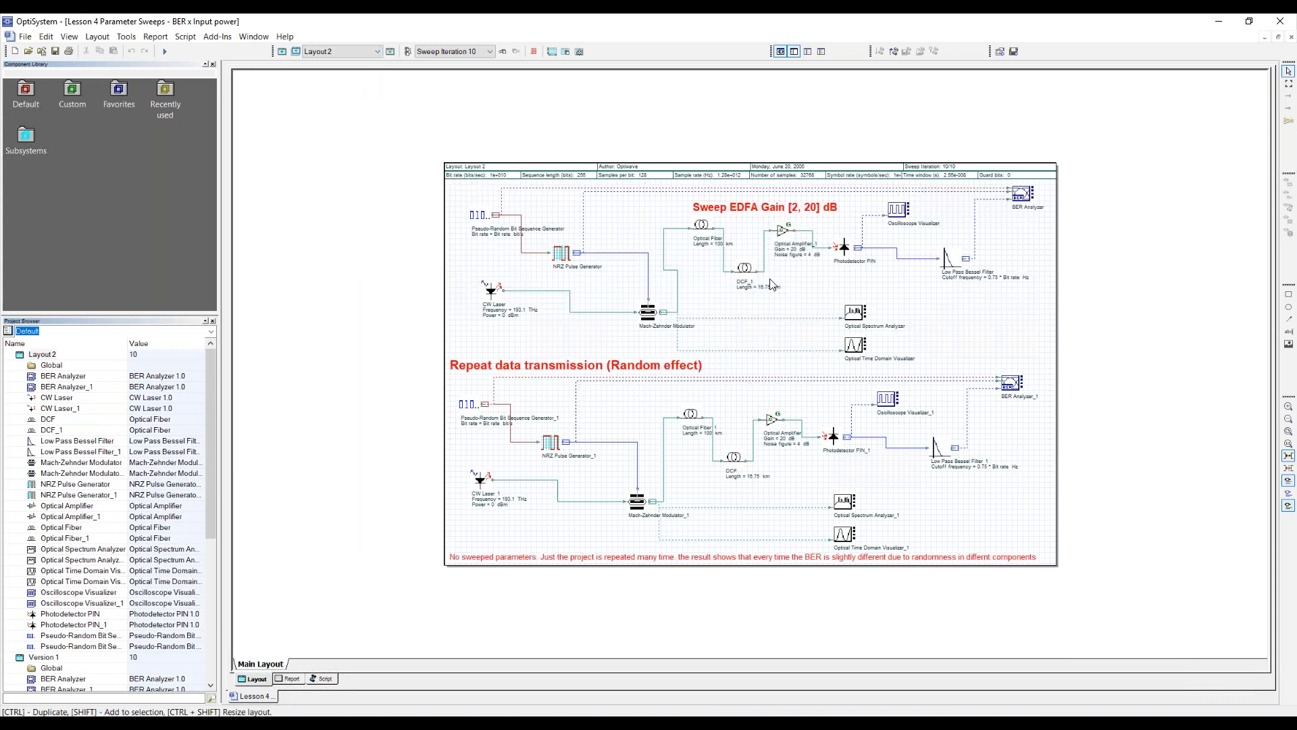
double_click(782, 232)
click(690, 285)
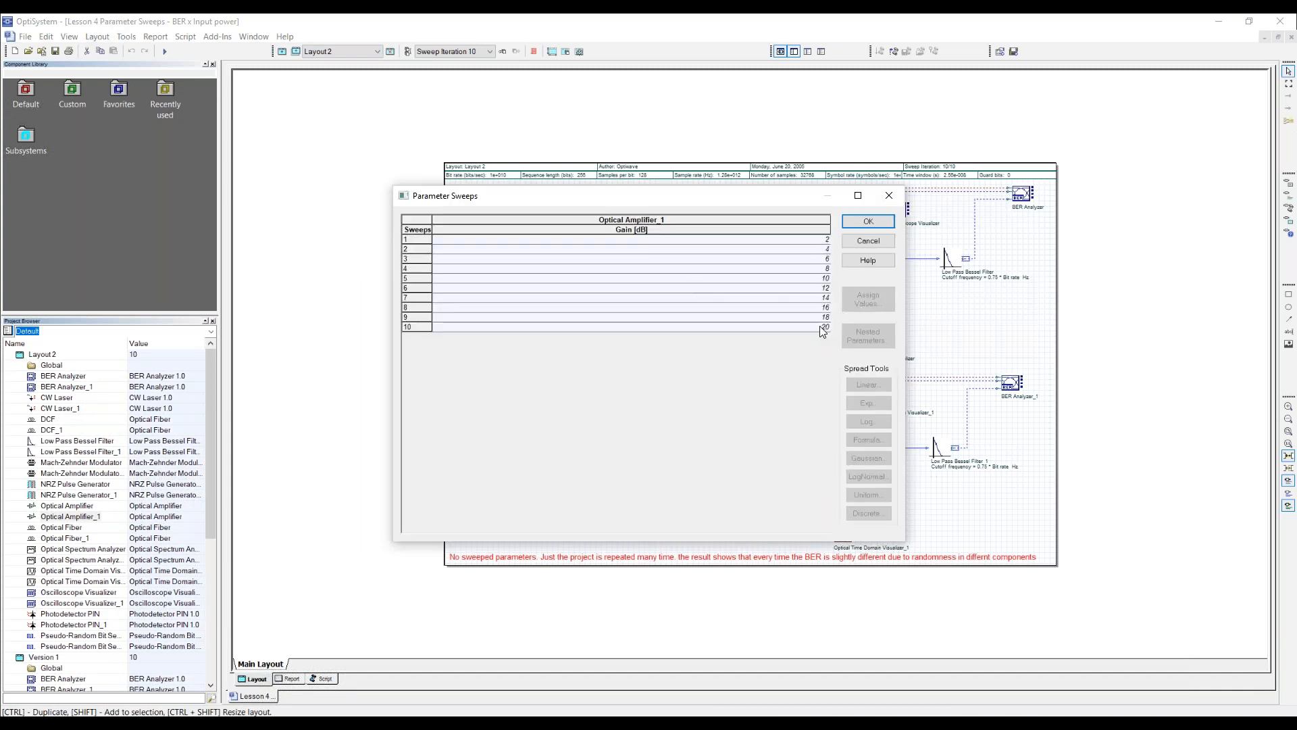
click(889, 195)
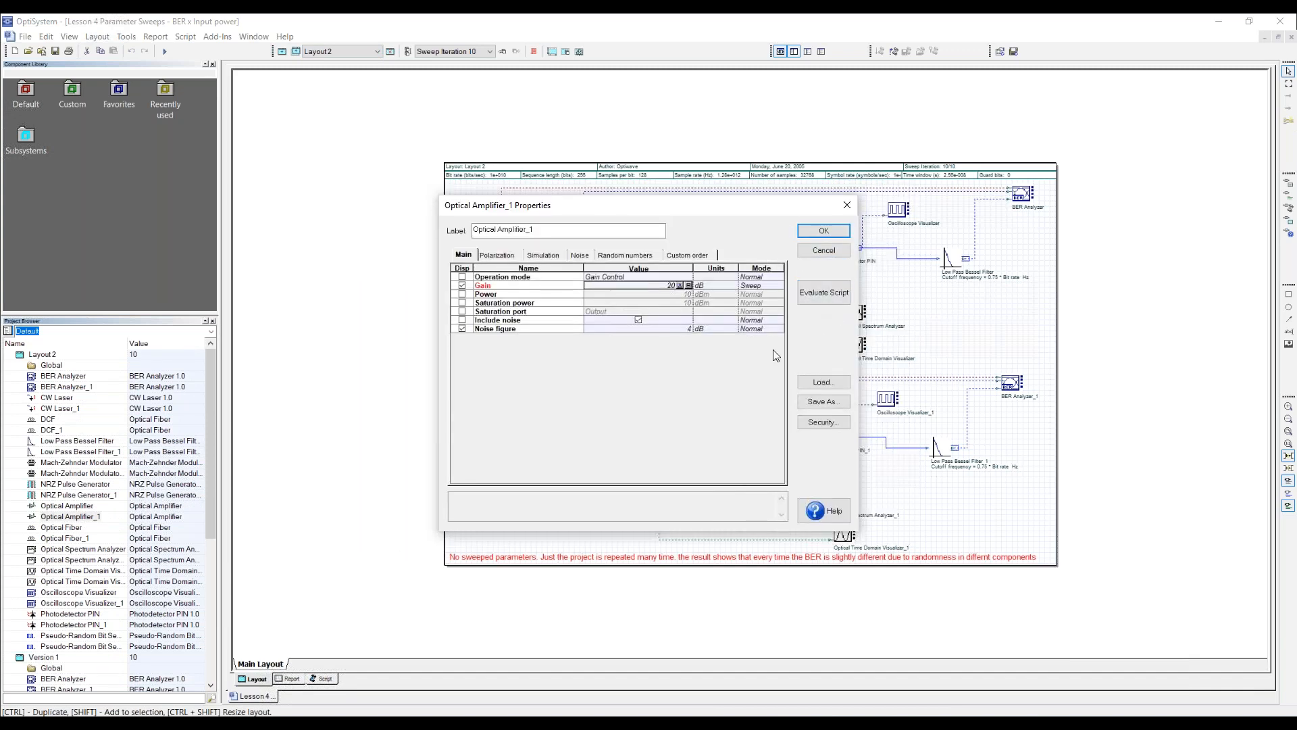
click(849, 206)
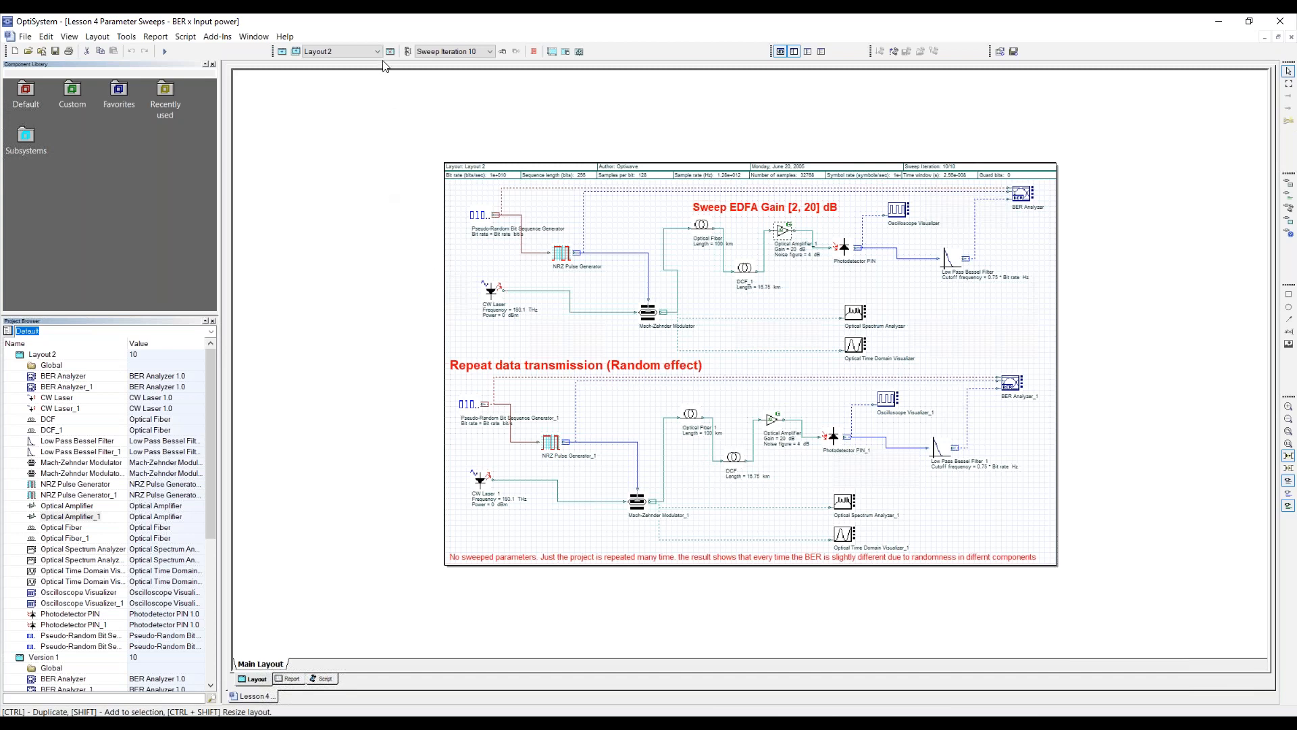
- Enable the user-defined reference wavelength for the upper link's Optical Fiber and choose Constant as its attenuation data type
double_click(702, 226)
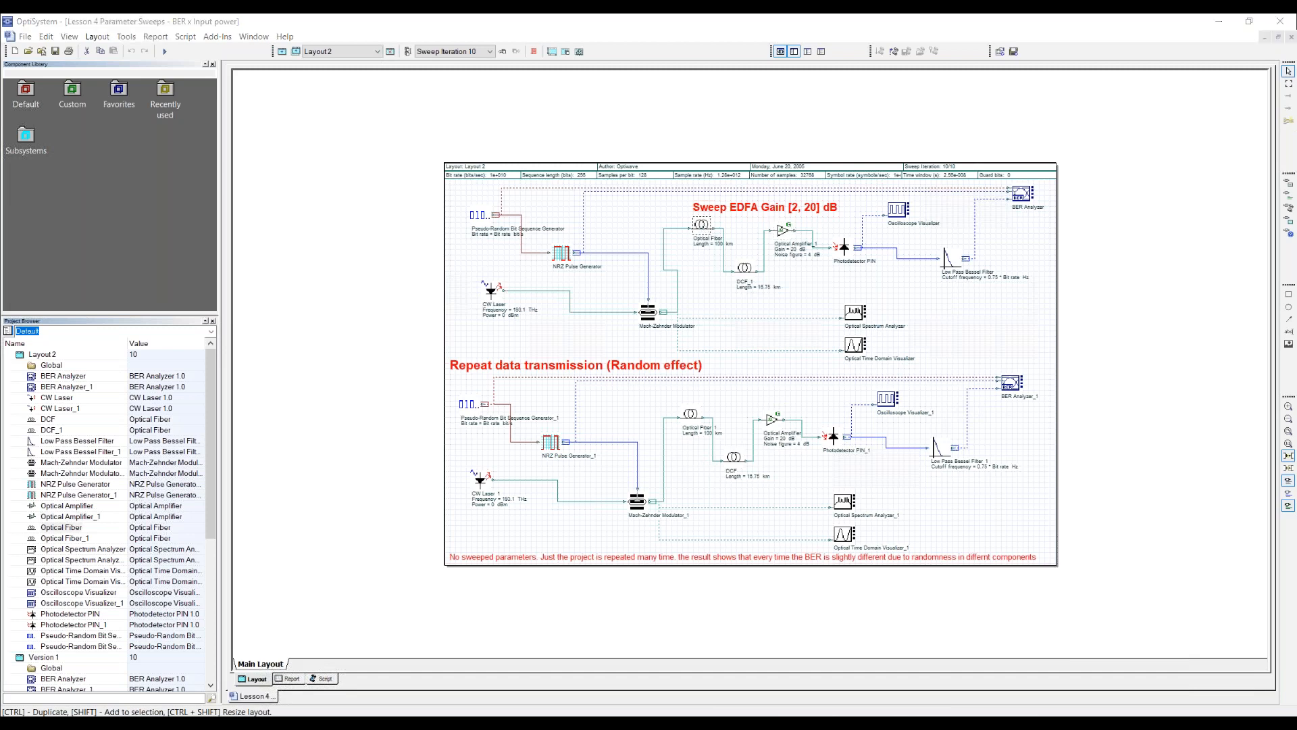
drag(736, 206, 368, 191)
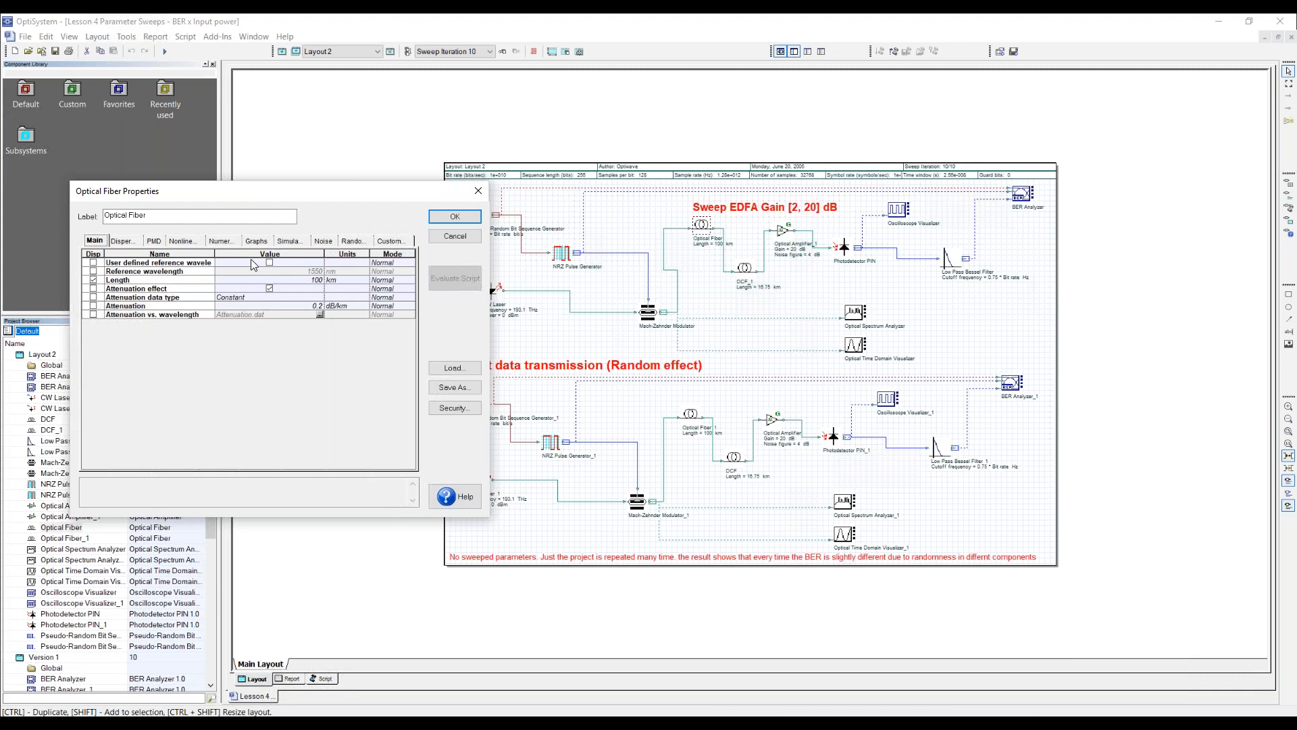
click(269, 262)
click(274, 299)
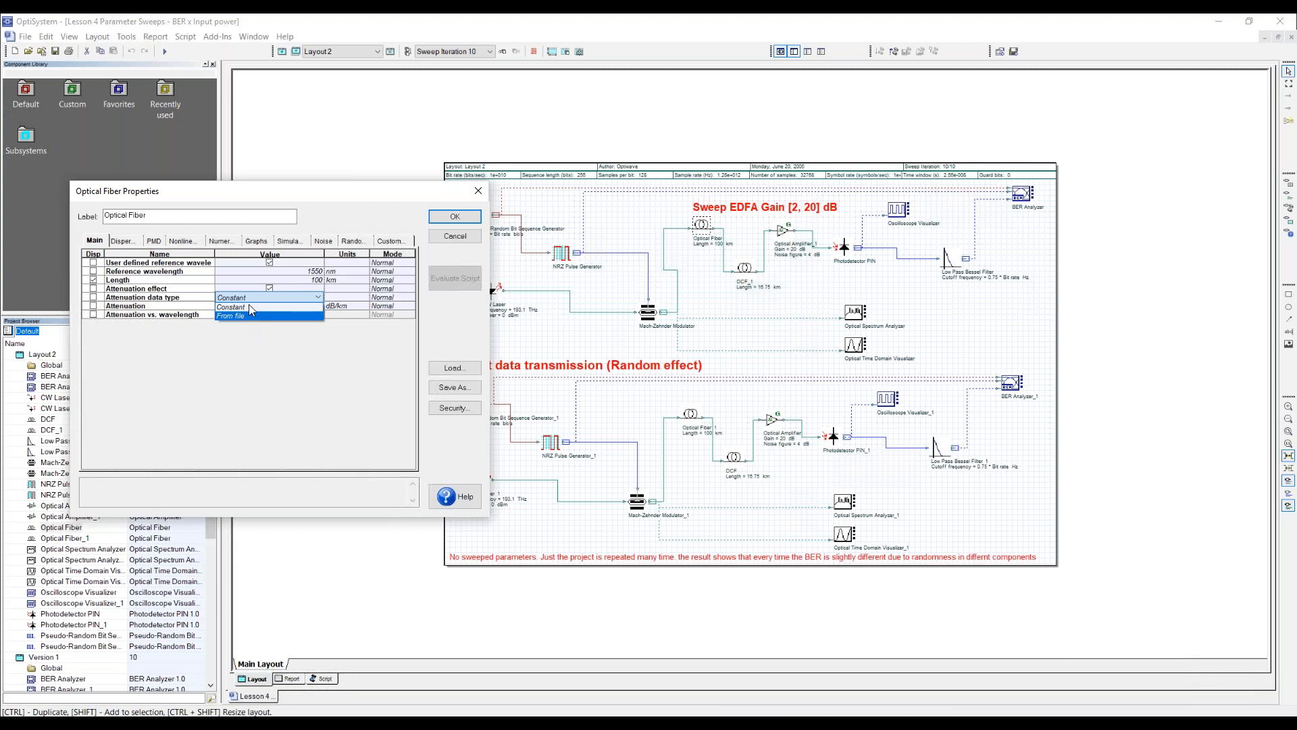
click(254, 304)
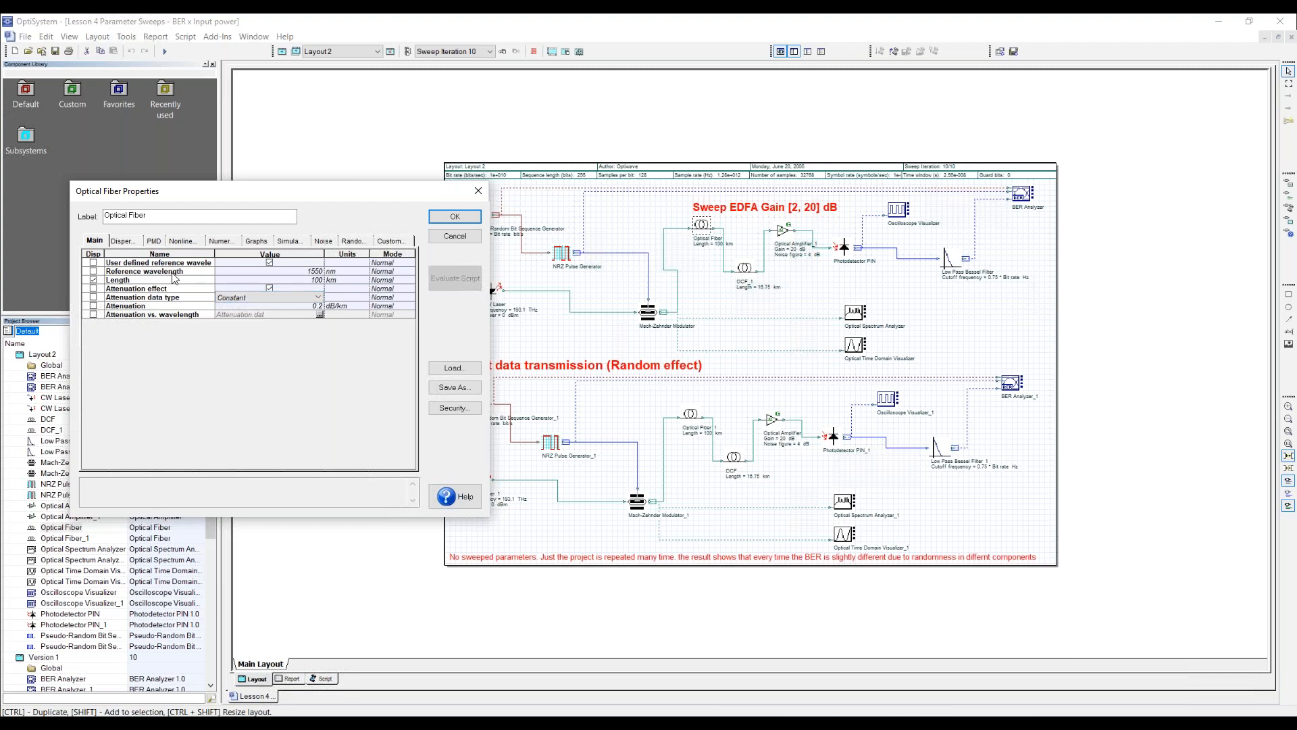
- Compare the Optical Fiber's dispersion parameters with its main length and attenuation parameters
click(128, 243)
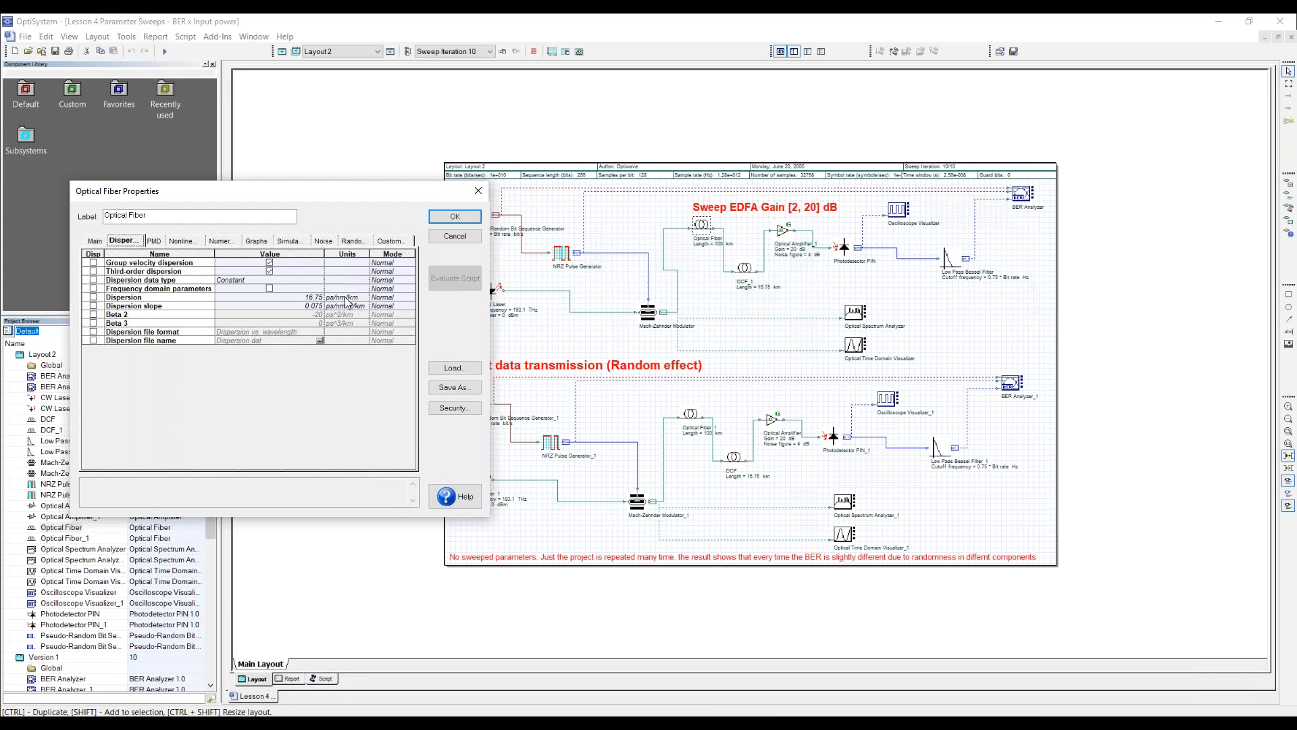
click(95, 241)
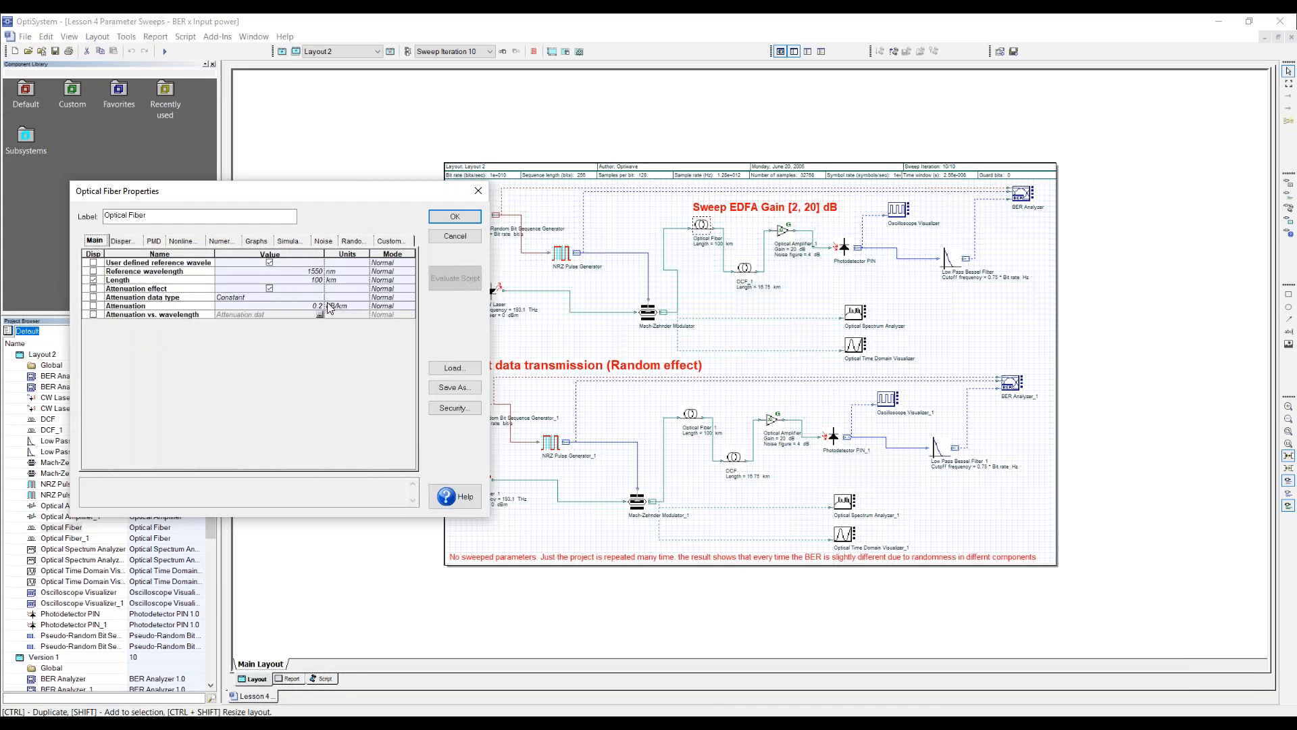
click(122, 241)
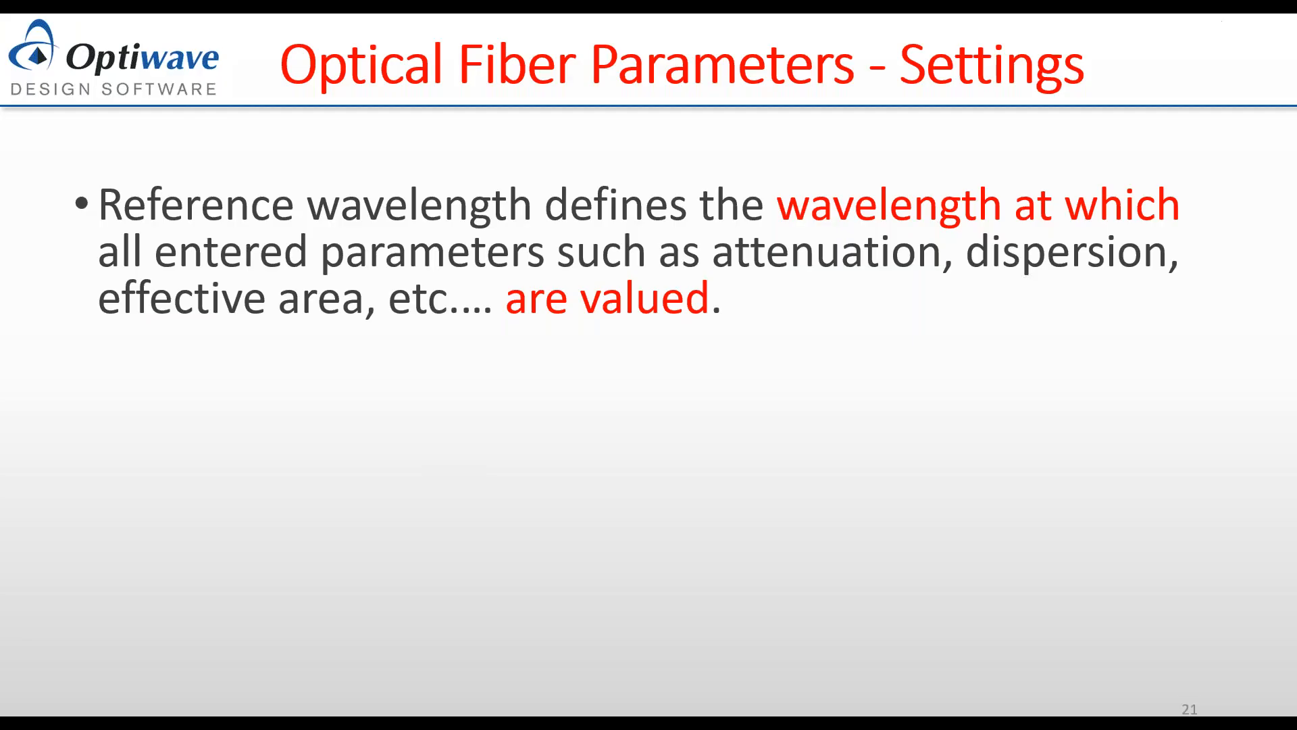
click(429, 458)
click(430, 461)
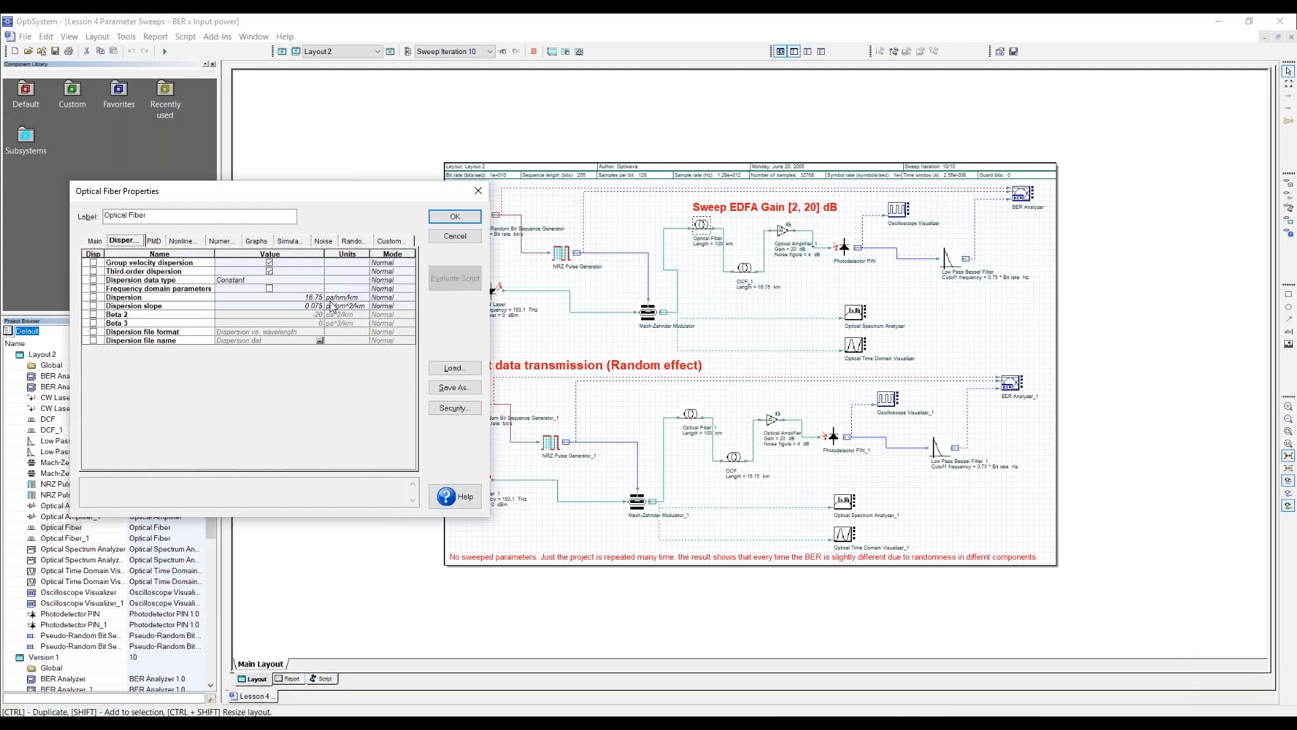
- Examine the data type options for effective area and n2 in the Optical Fiber's nonlinear parameters, choosing Constant for both
click(183, 242)
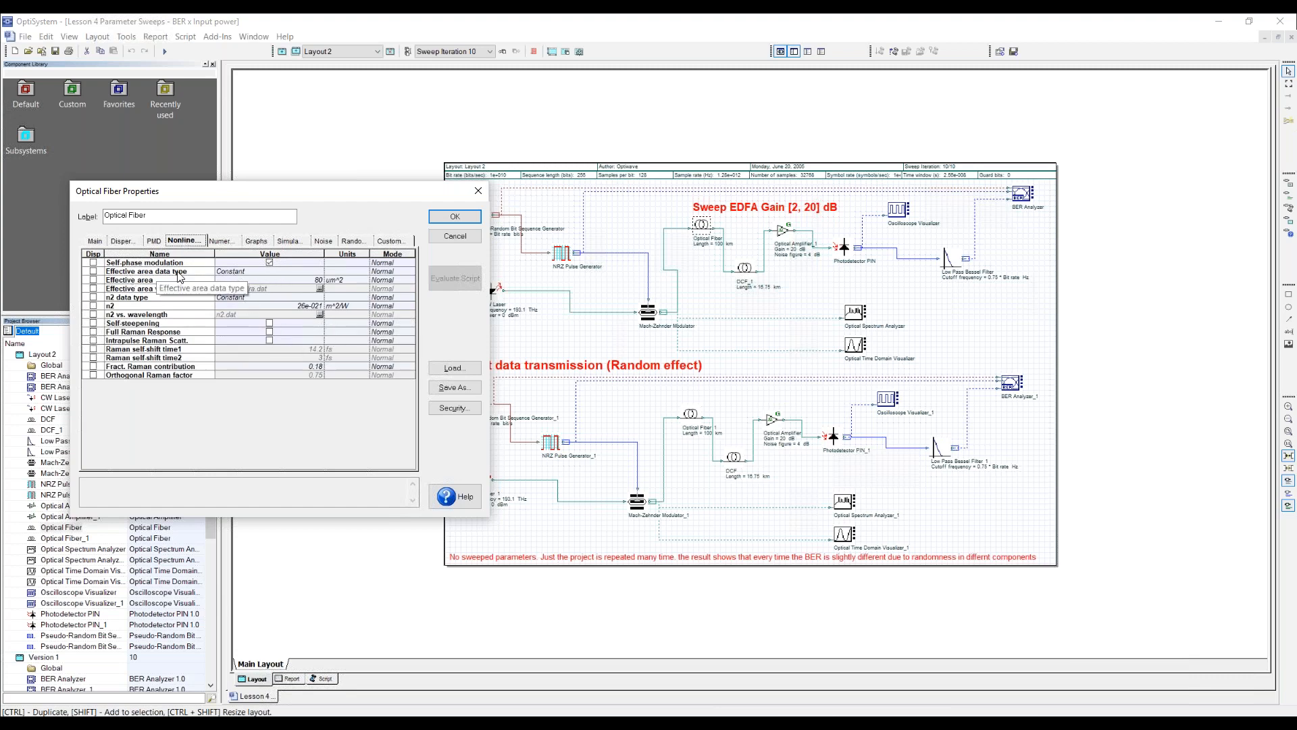
click(265, 273)
click(264, 273)
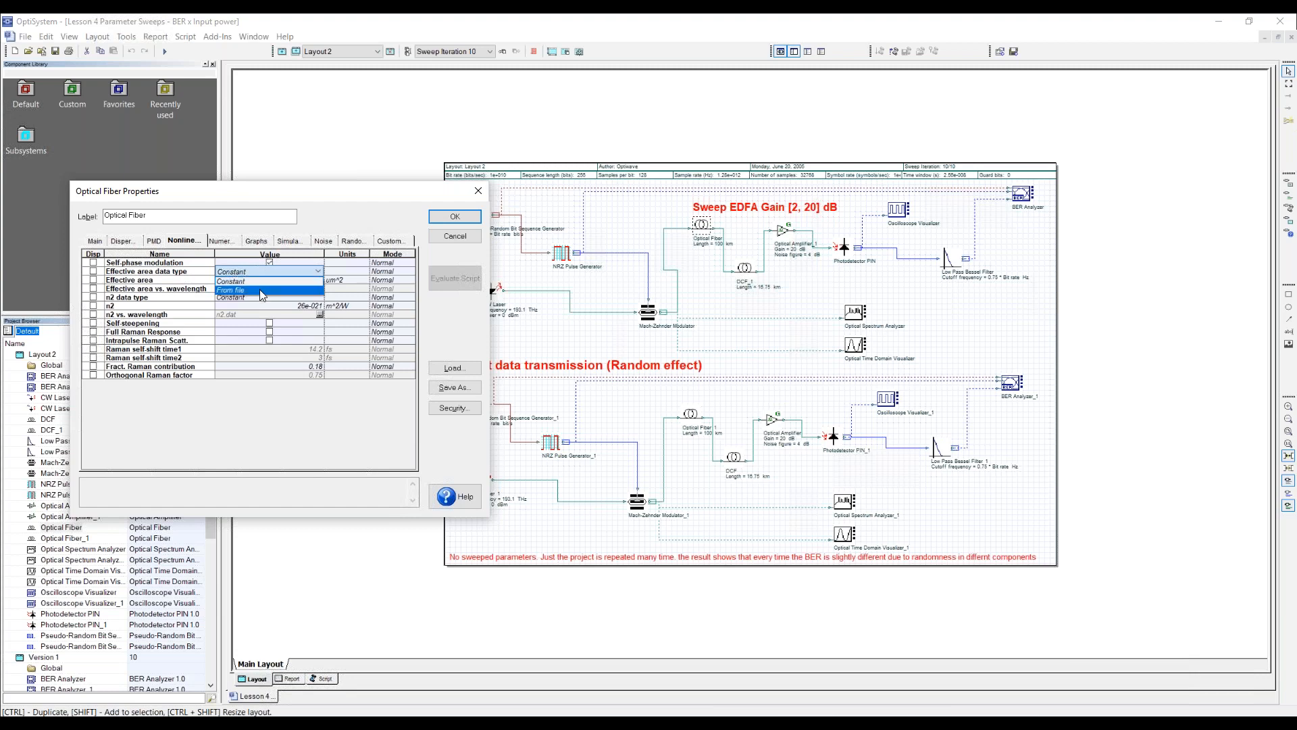
click(260, 281)
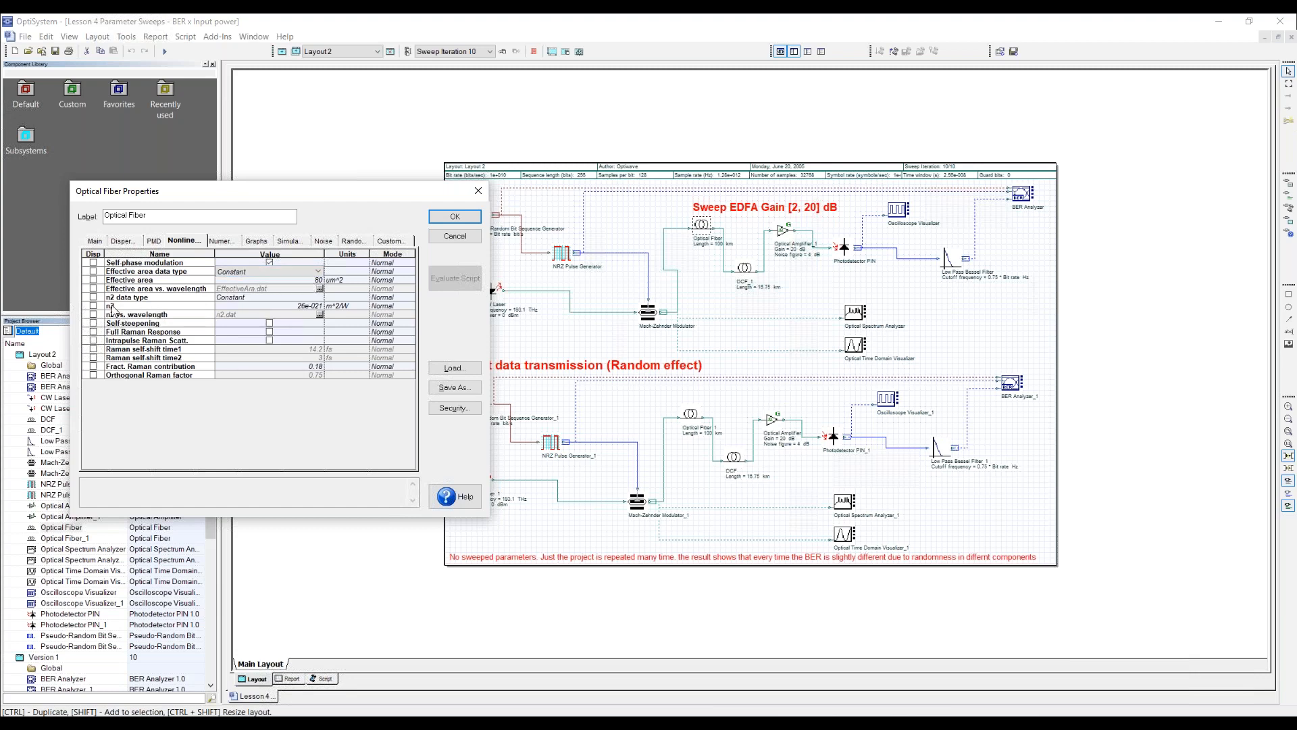
click(249, 302)
click(246, 298)
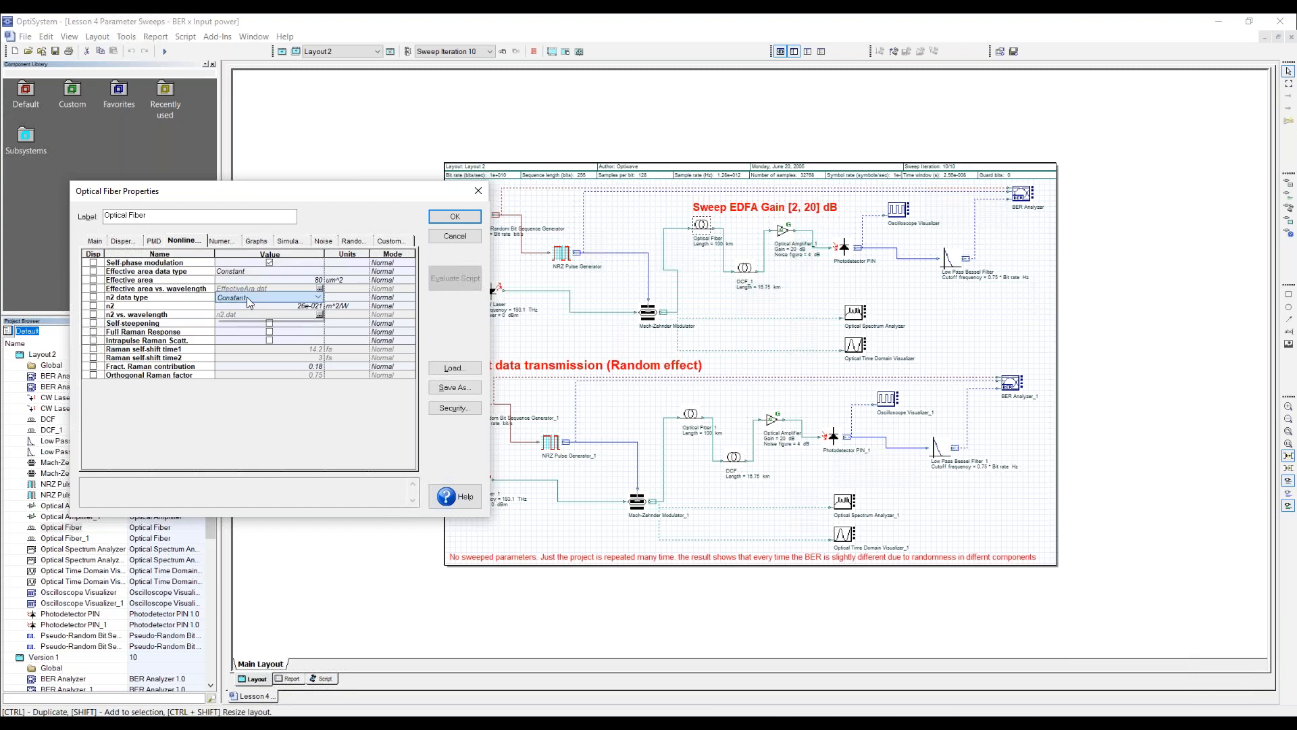
click(246, 298)
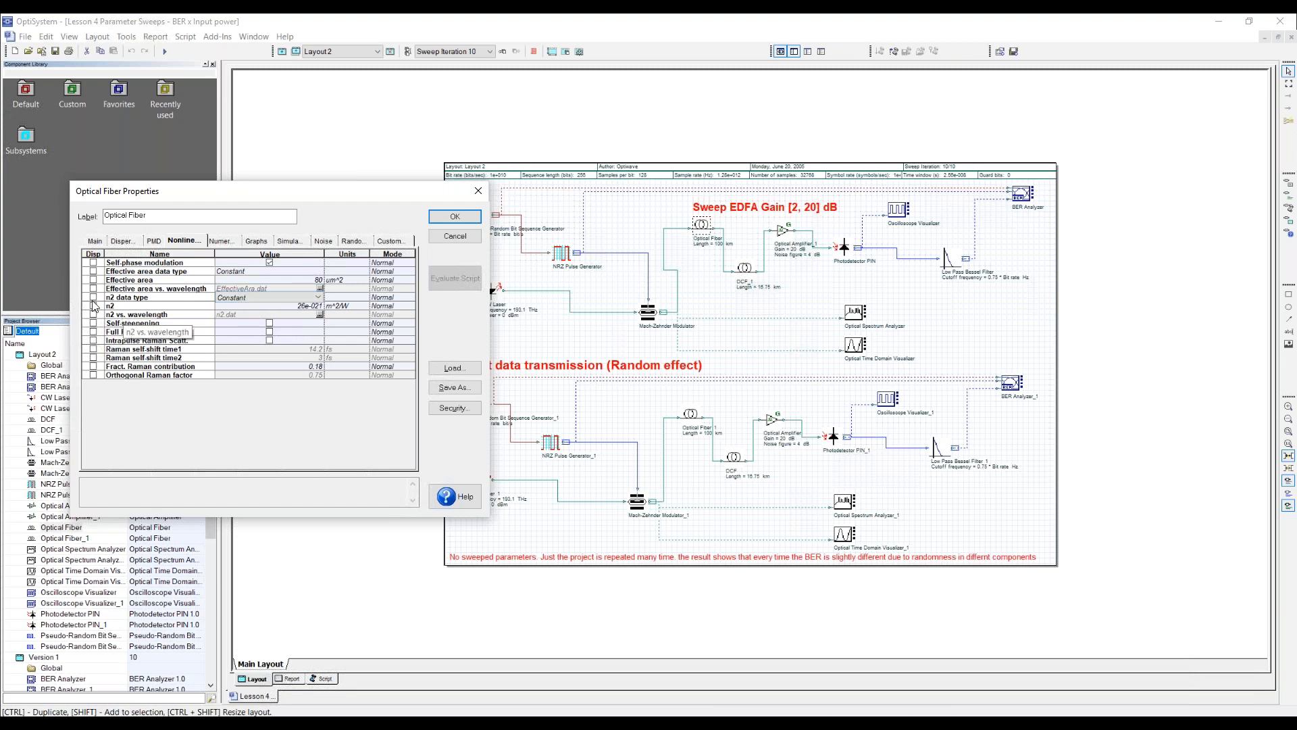
- Review the Optical Fiber's n2, self-steepening and Raman entries among its nonlinear parameters, then close its properties
click(309, 317)
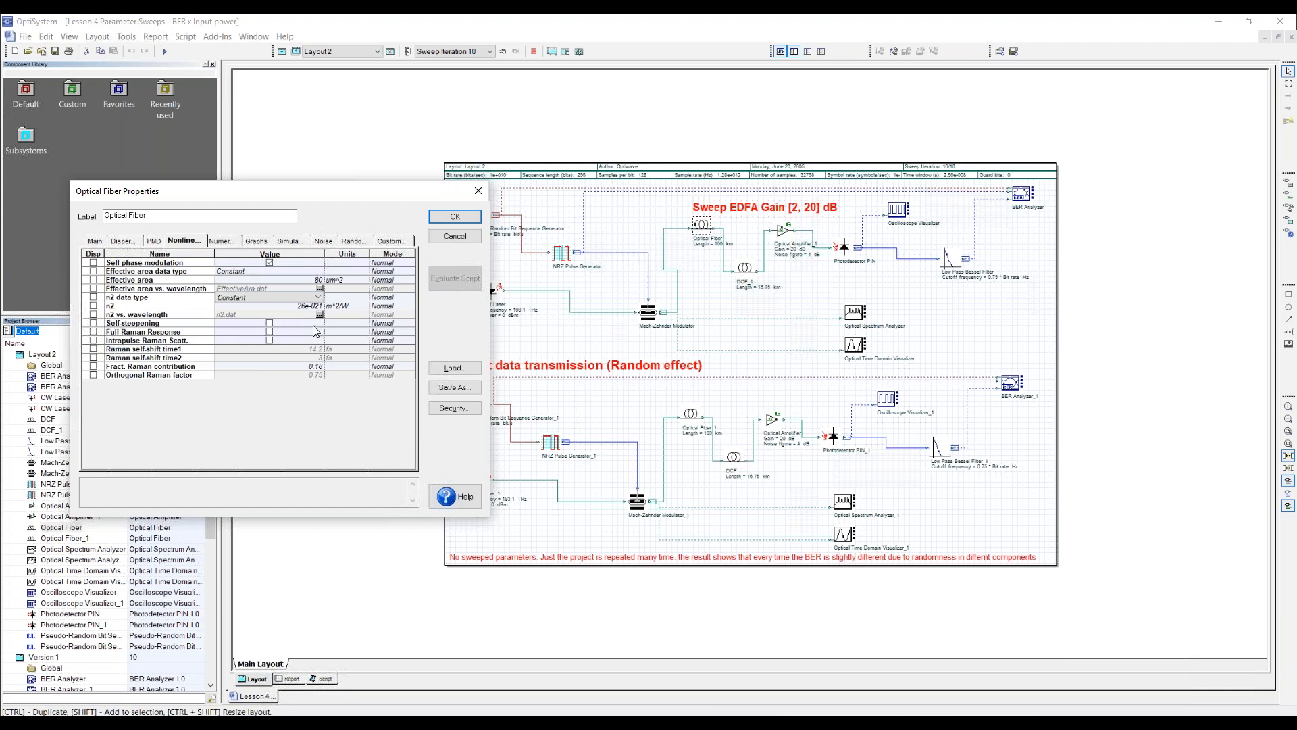
click(186, 242)
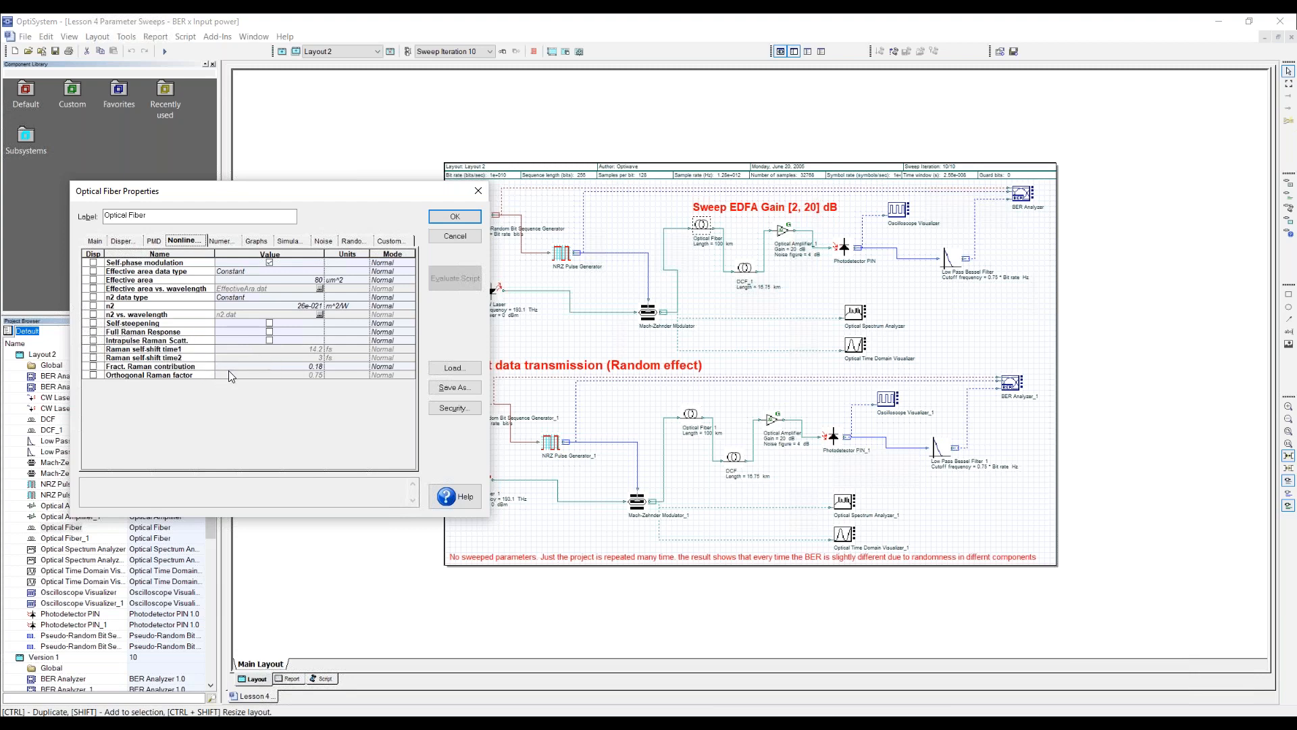
click(478, 192)
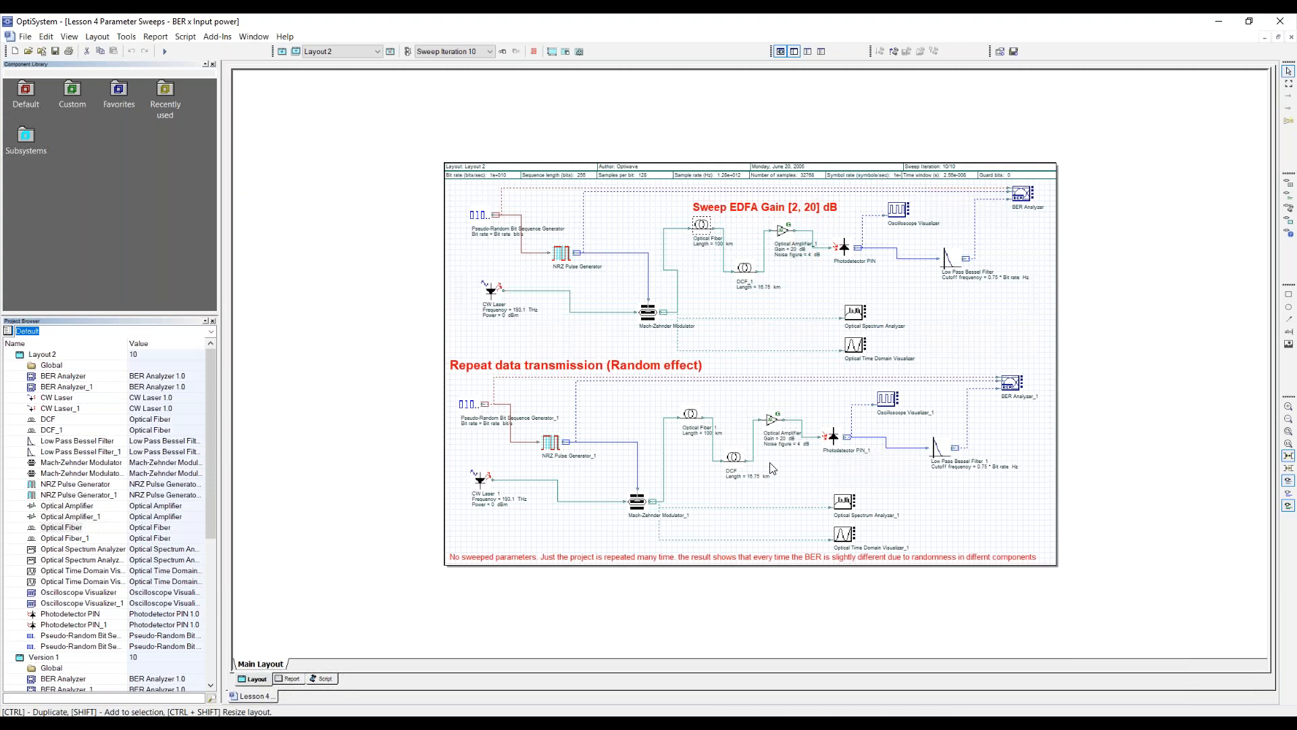
- Inspect the lower link DCF's main, dispersion and nonlinear parameters, comparing its length with its dispersion settings
click(735, 457)
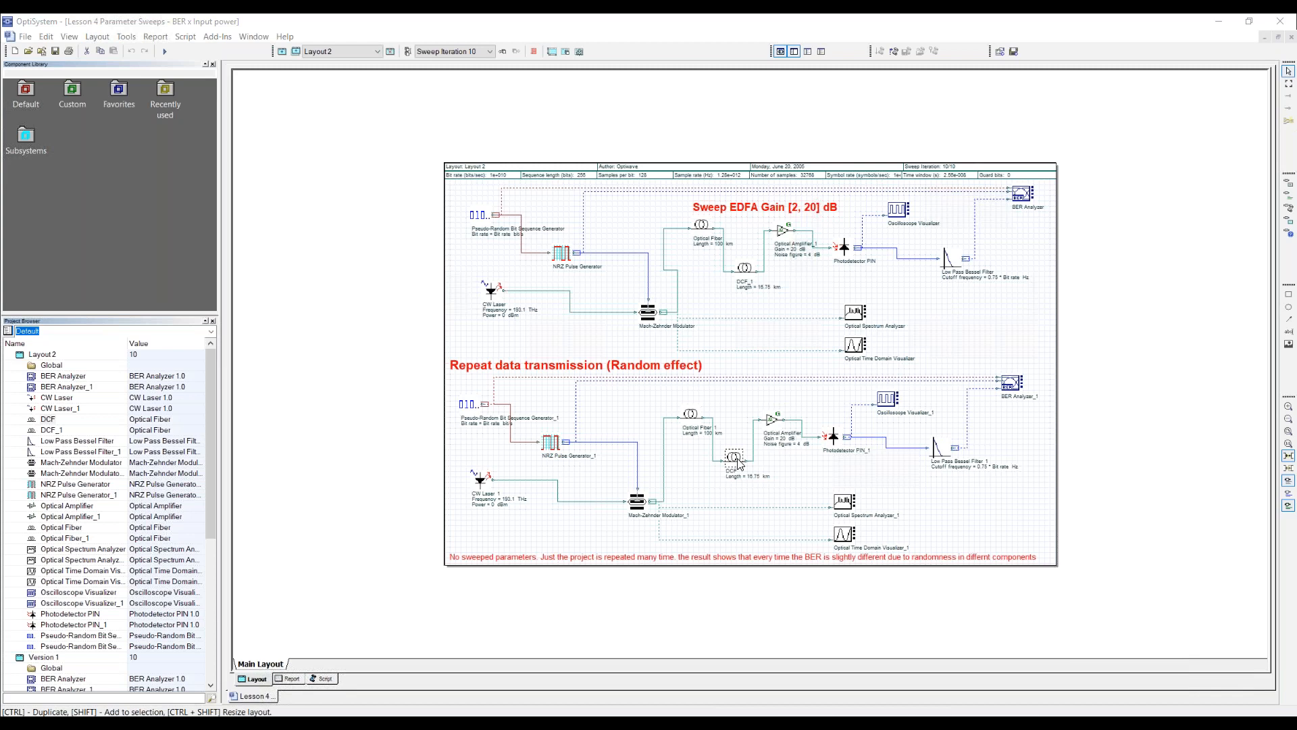
double_click(738, 463)
drag(675, 210, 268, 163)
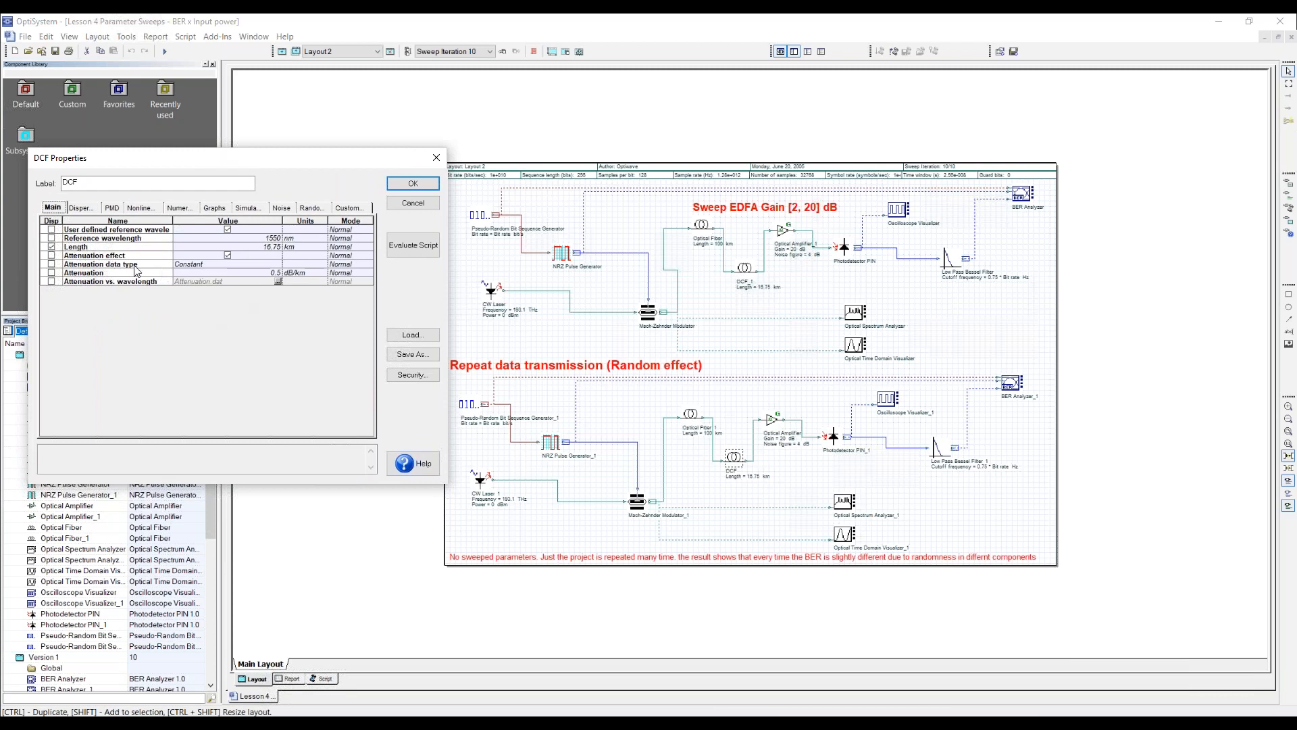
click(81, 208)
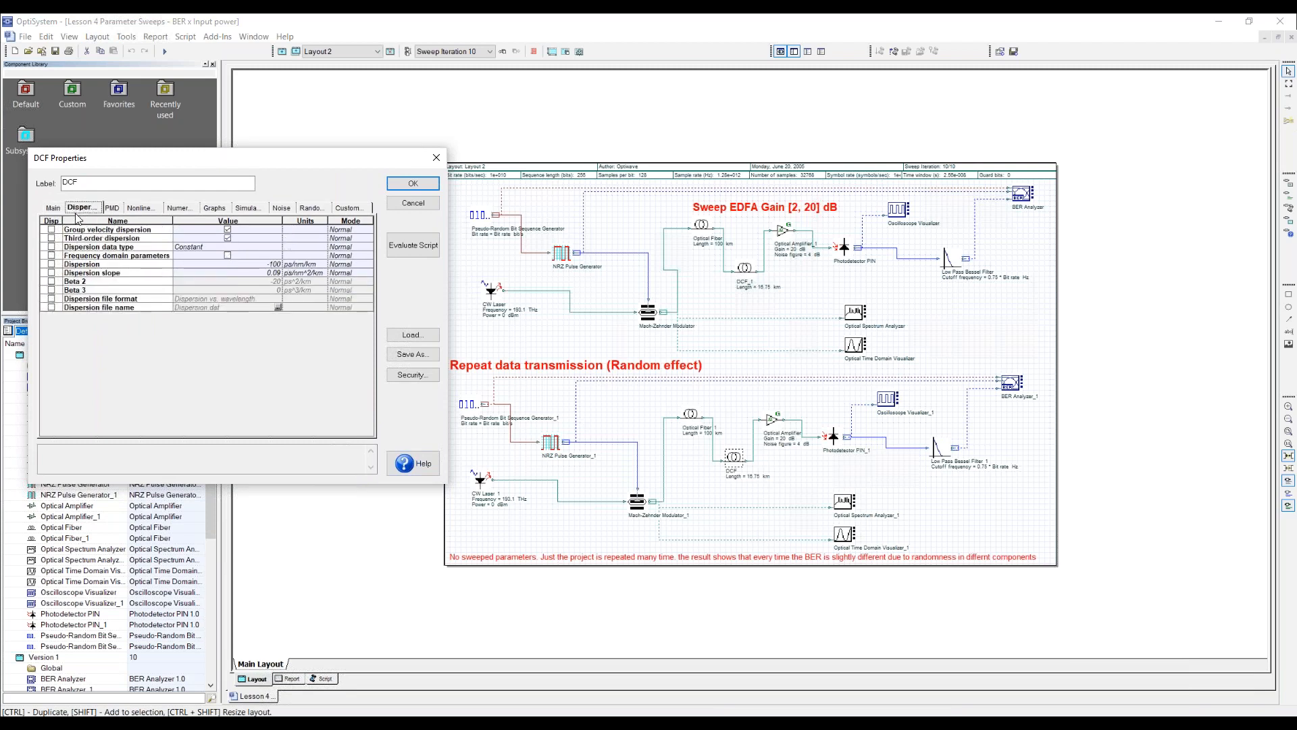
click(57, 208)
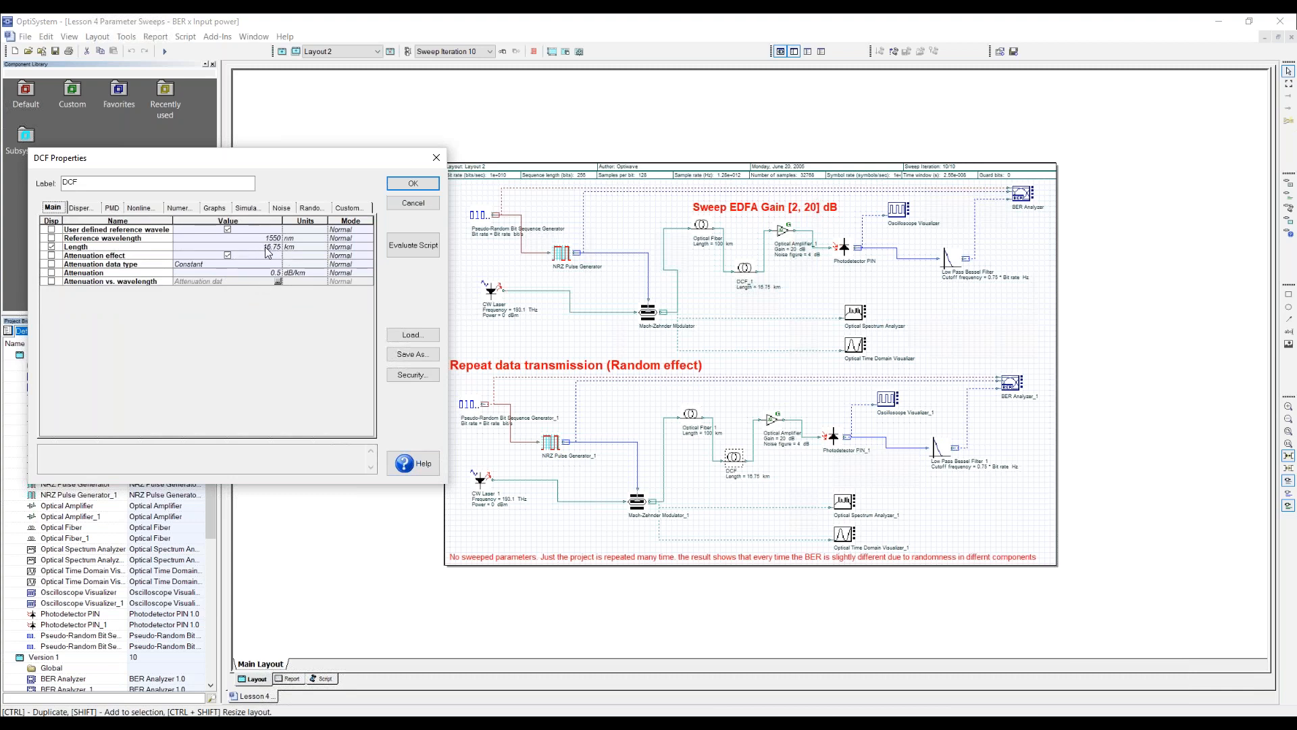
click(81, 209)
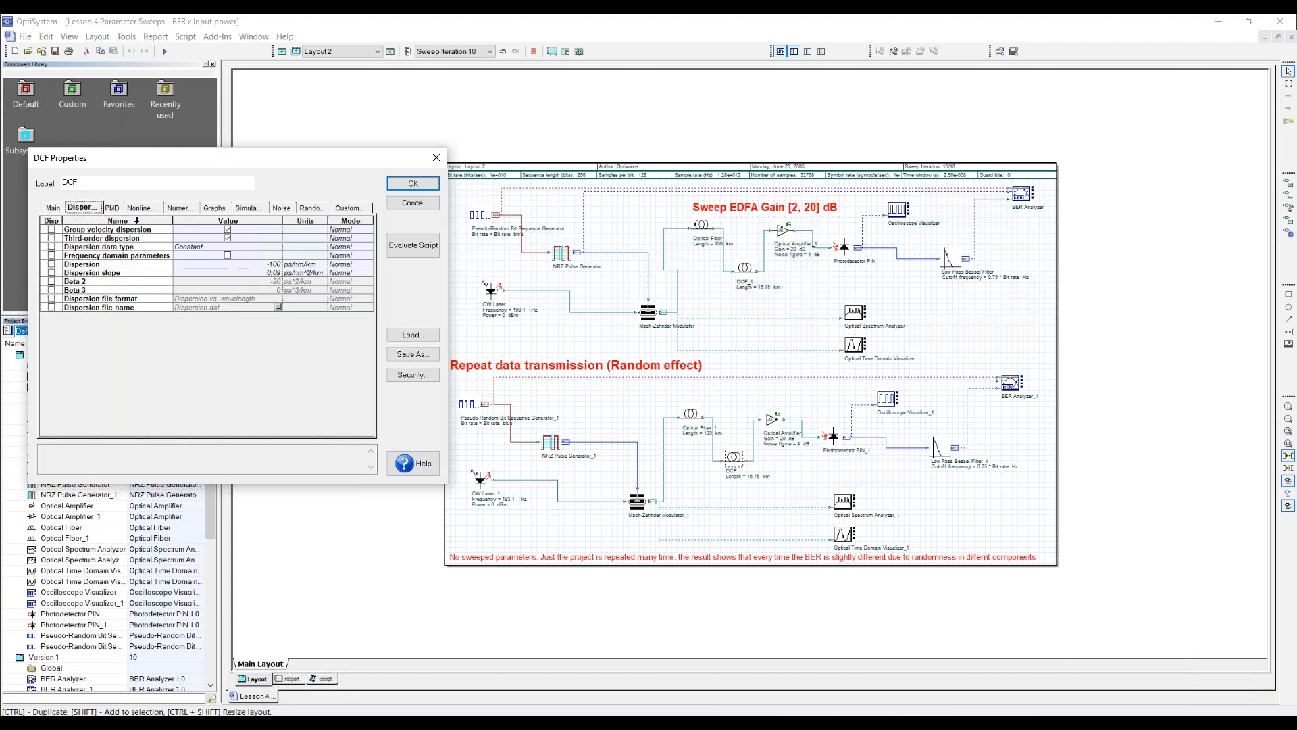
click(142, 208)
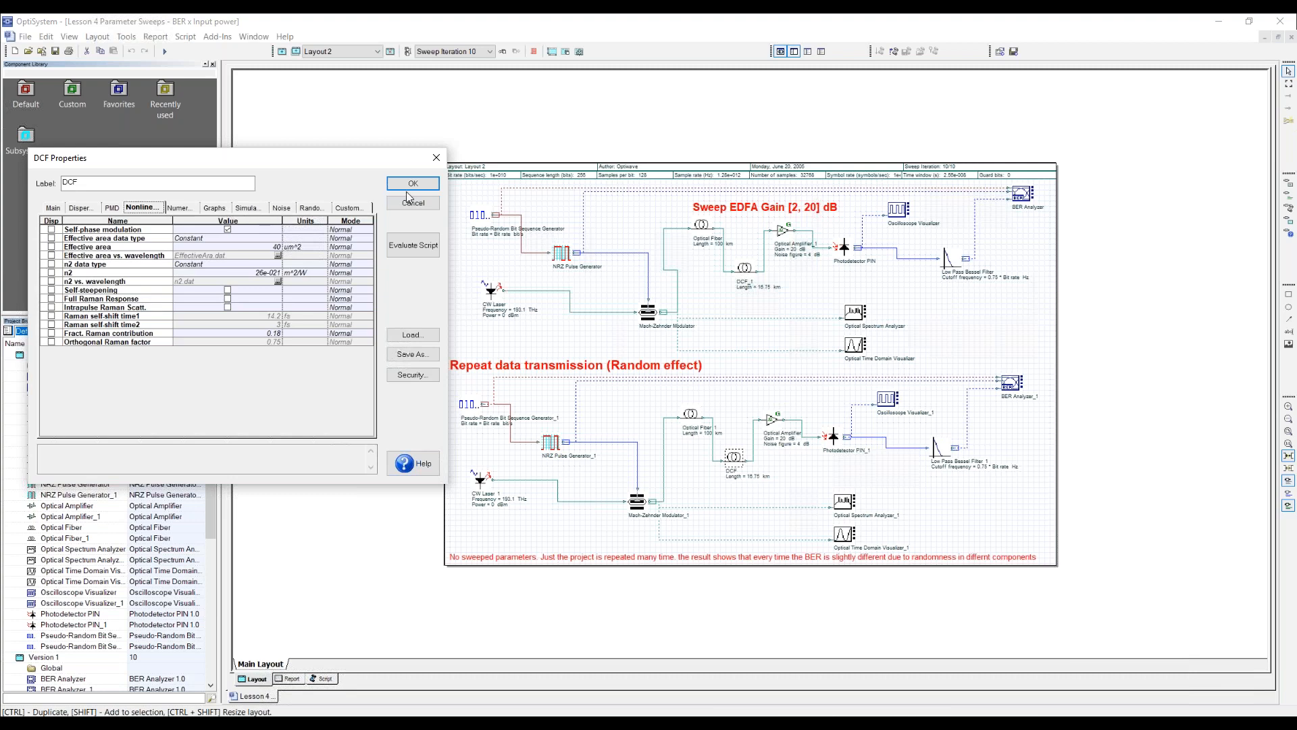
click(436, 158)
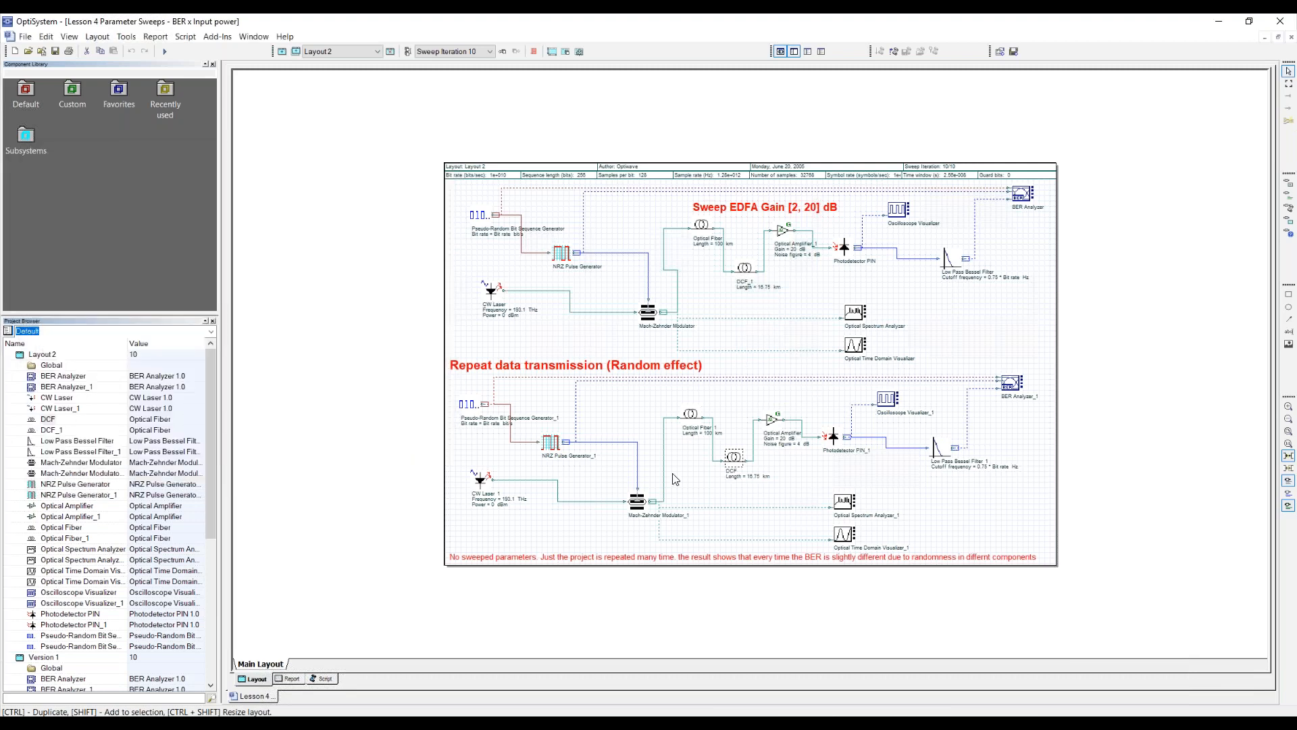
right_click(731, 467)
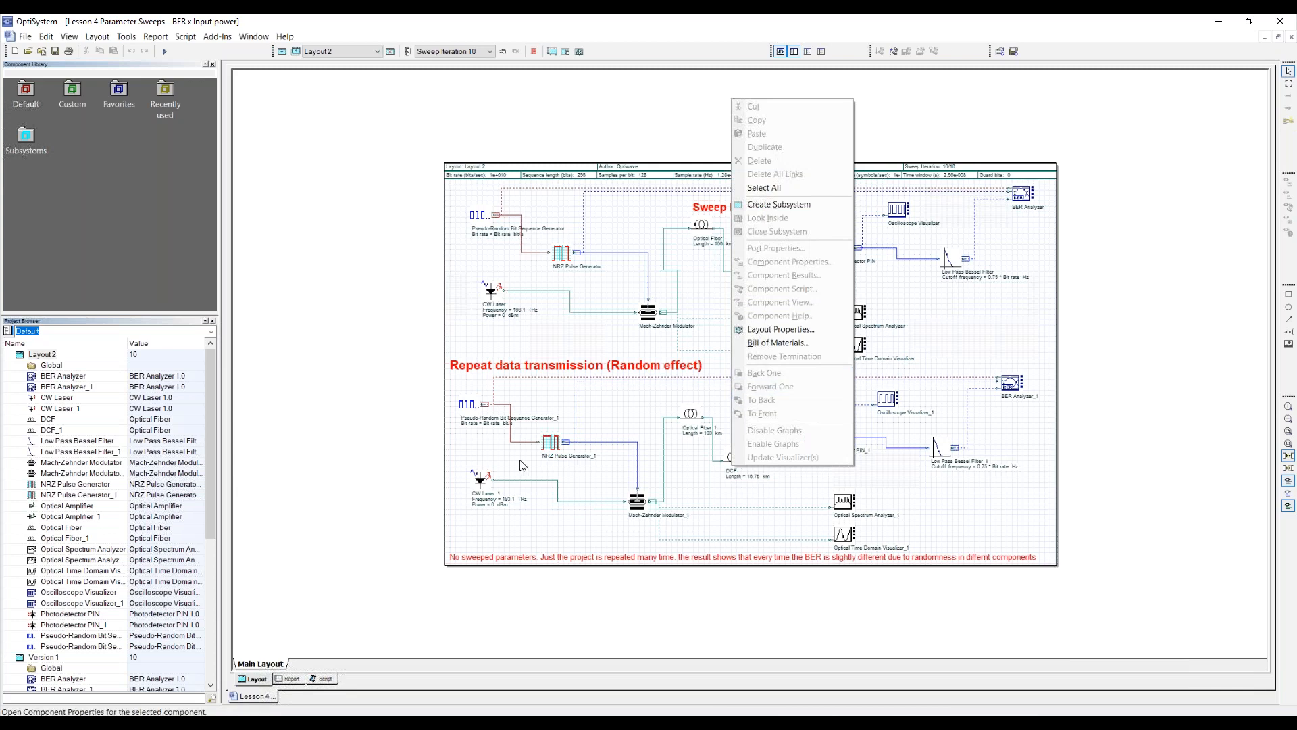
click(591, 528)
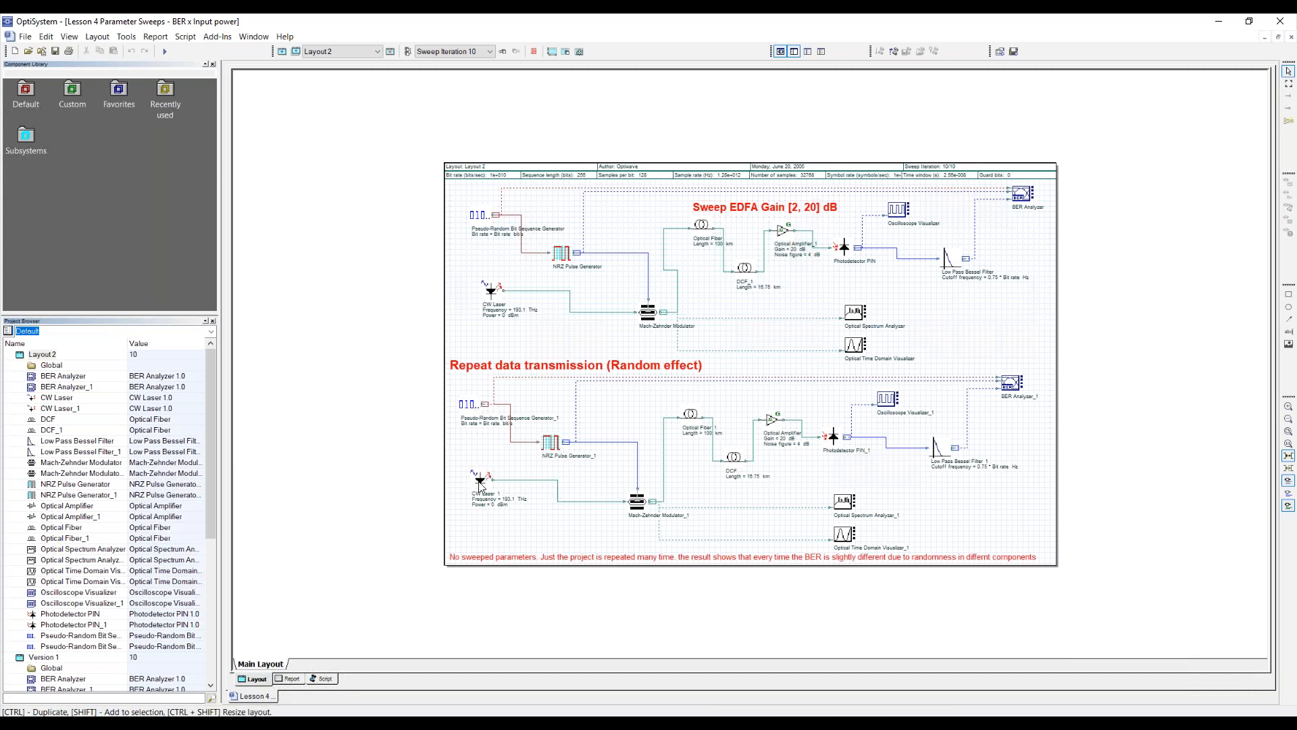
- Inspect the responsivity and the thermal, shot and ASE noise settings of Photodetector PIN_1 in the lower link
double_click(834, 438)
drag(676, 207, 311, 189)
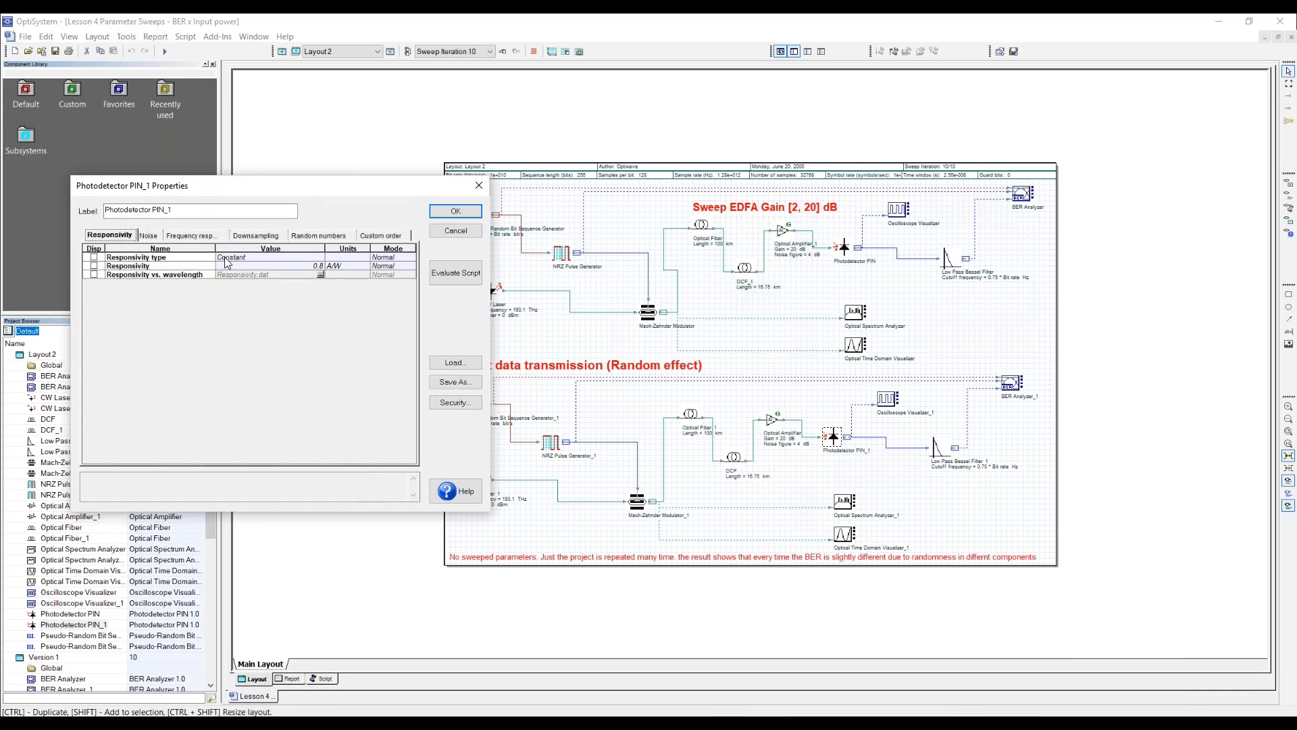
click(150, 235)
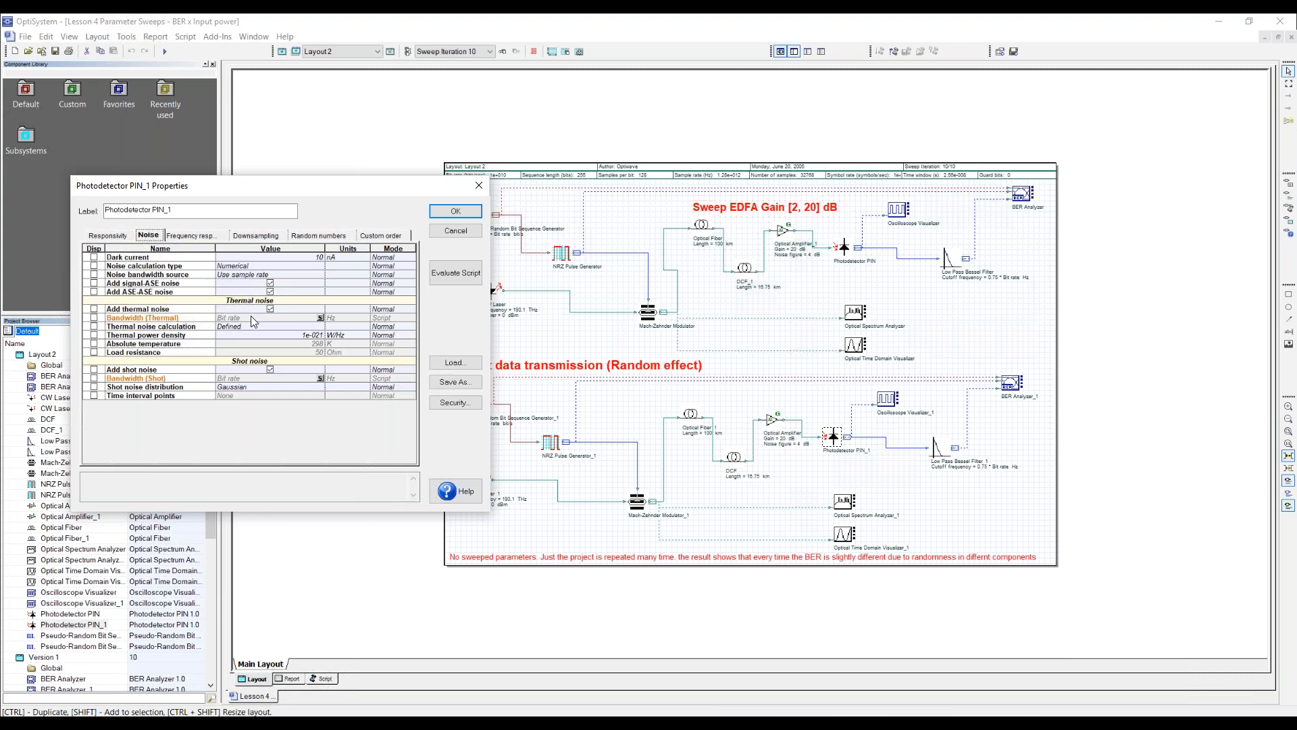
click(269, 291)
click(479, 185)
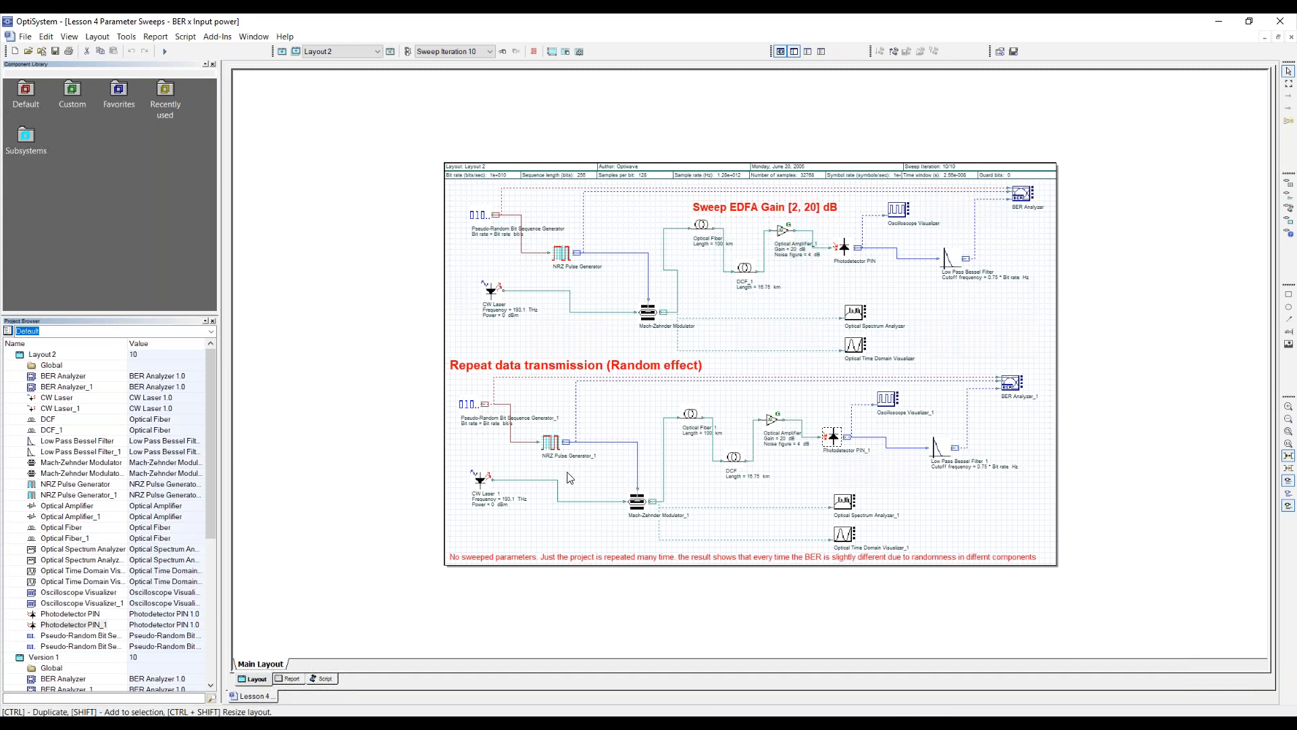
- Read the help documentation for CW Laser_1, from its parameter tables through the technical background
click(480, 484)
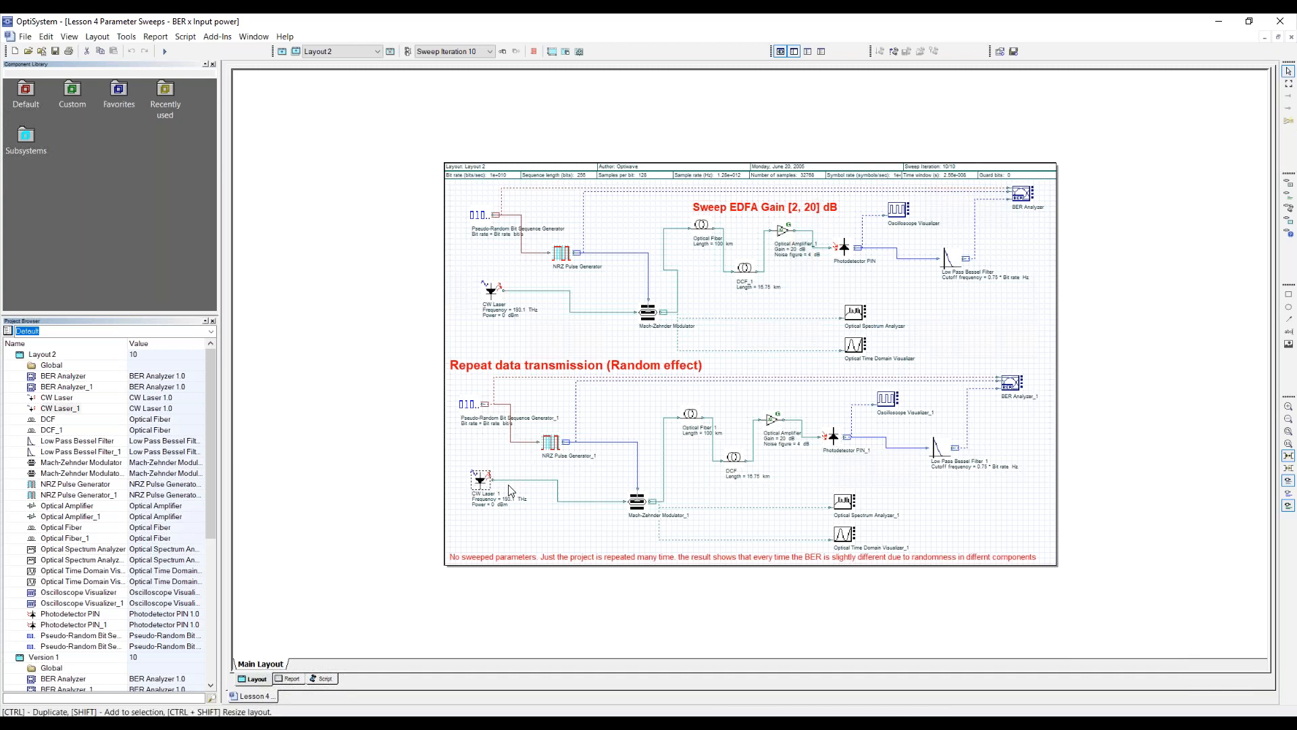
double_click(482, 482)
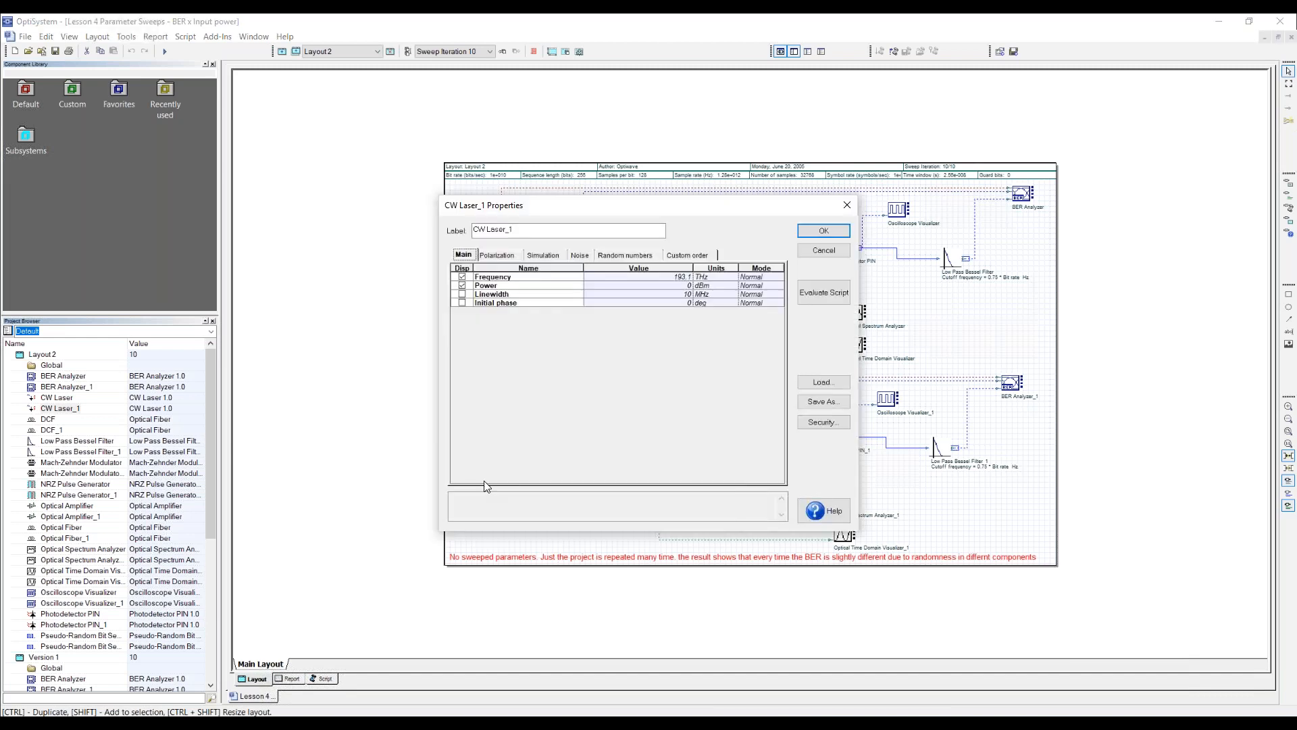
click(829, 513)
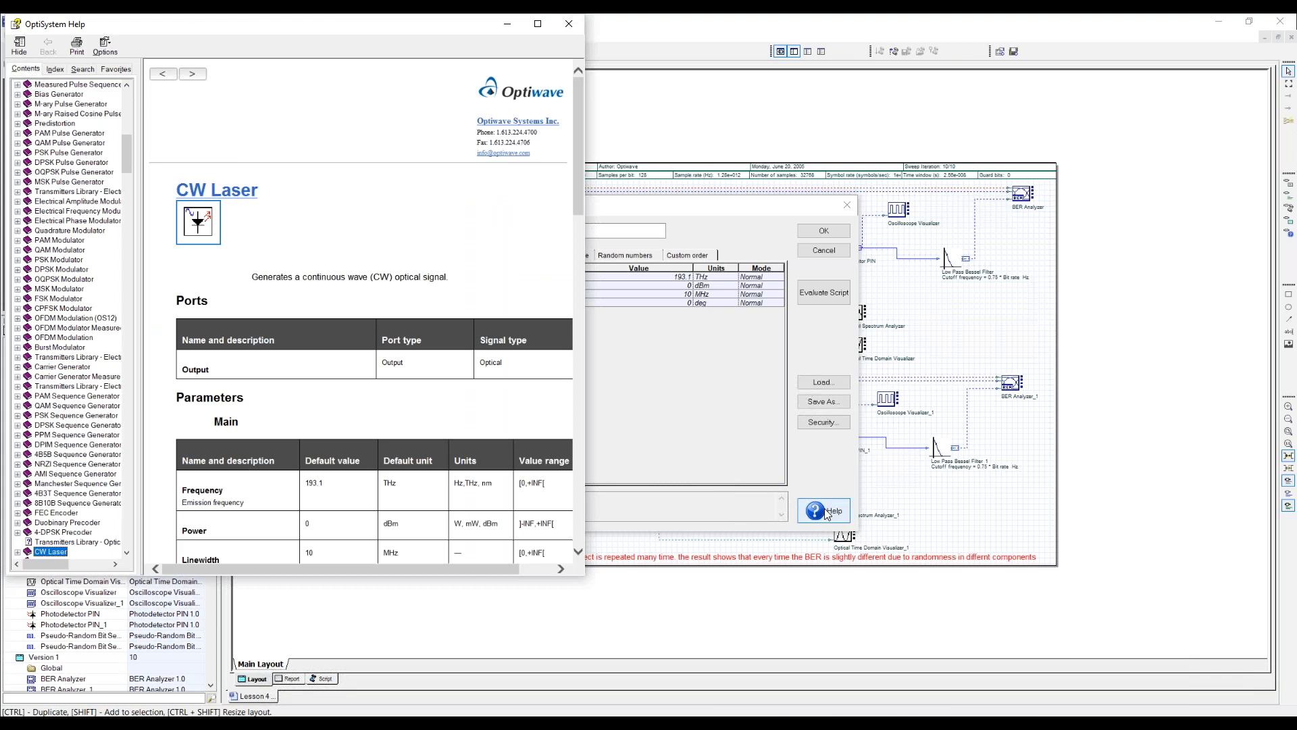
scroll(406, 283, down, 12)
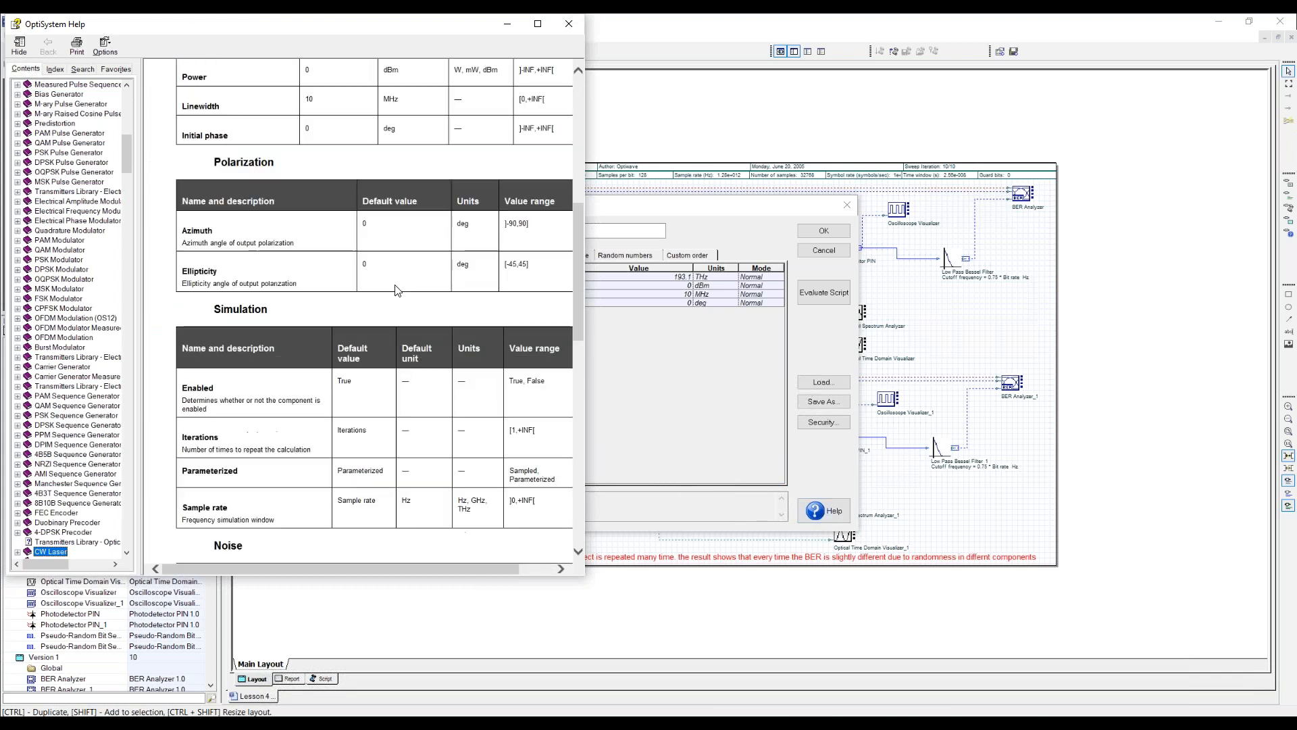
scroll(391, 306, down, 5)
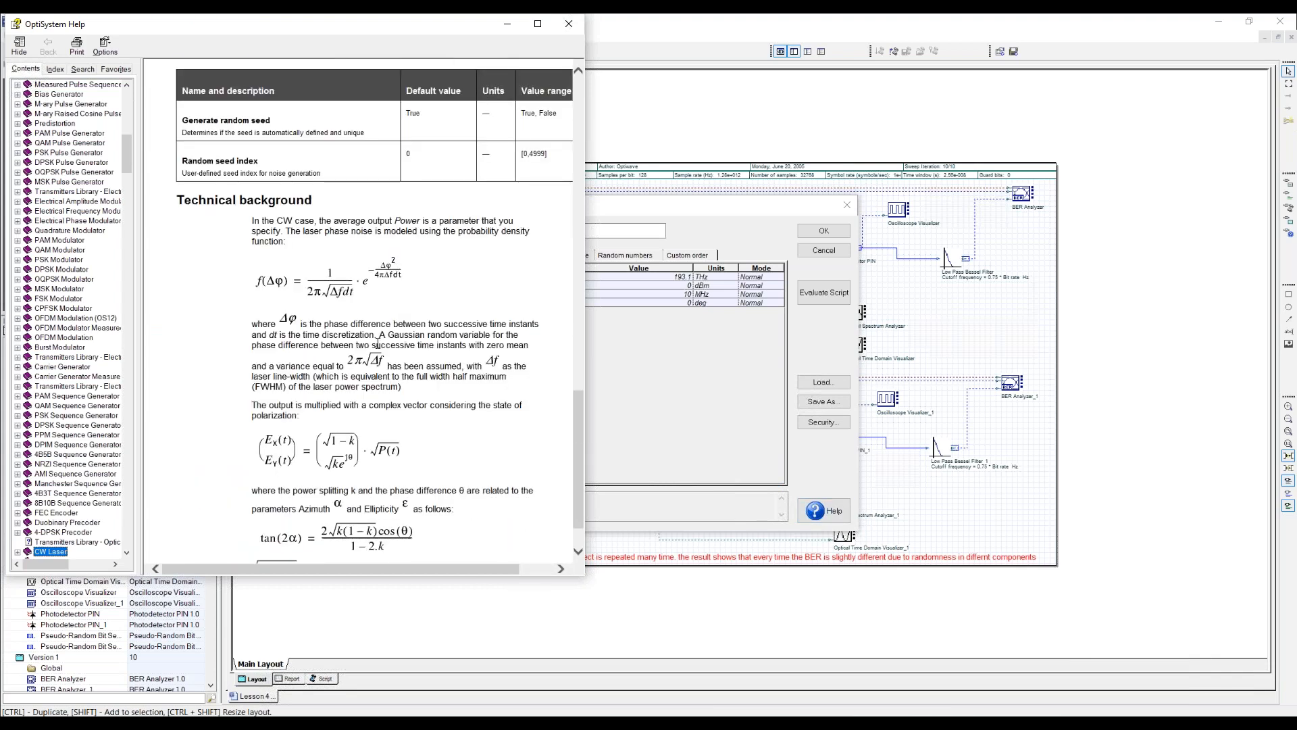
scroll(385, 338, down, 2)
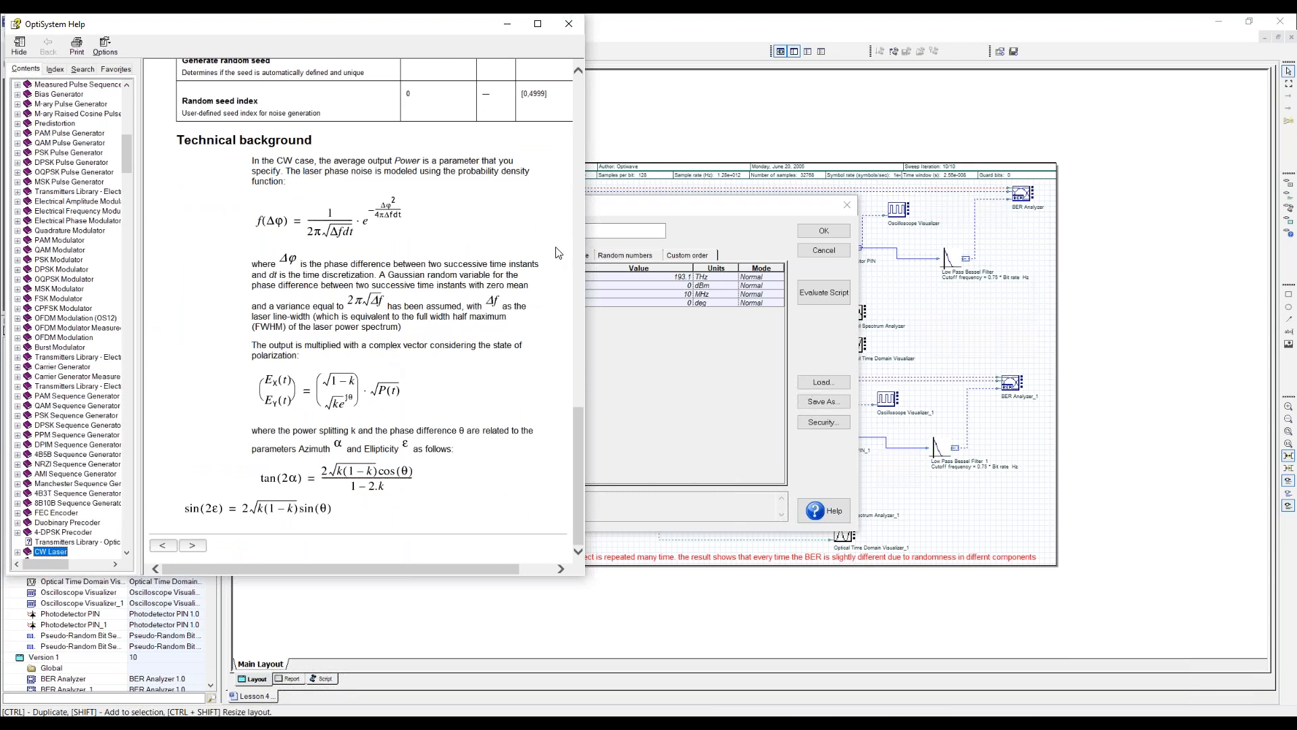
click(570, 25)
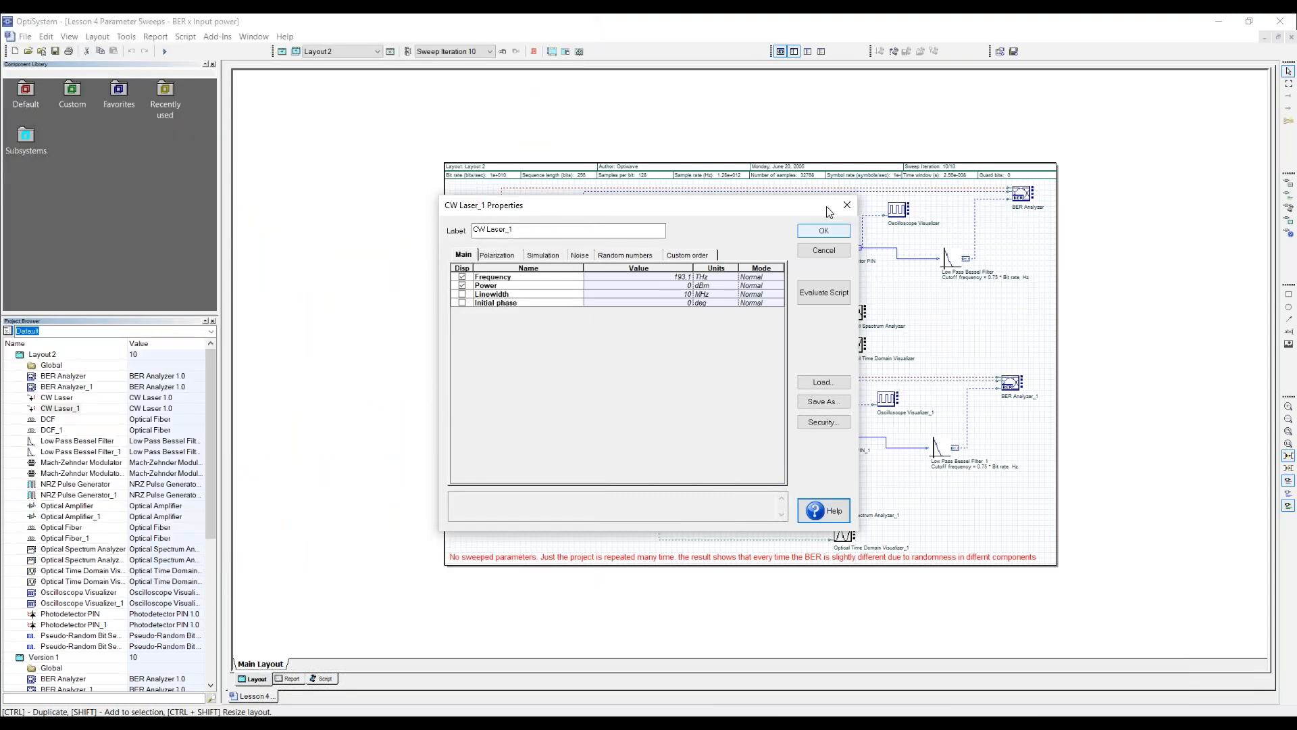
click(847, 204)
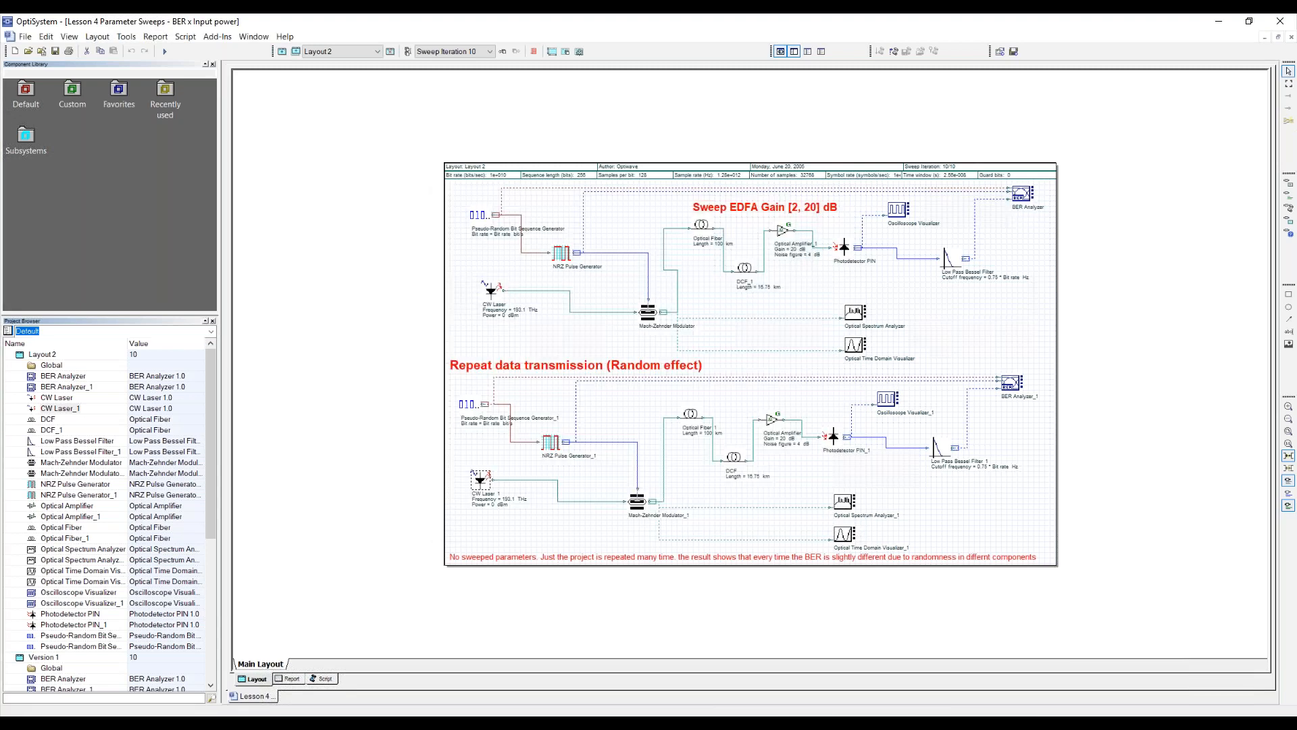
- View the result display of the upper link's BER Analyzer and close it
double_click(1025, 198)
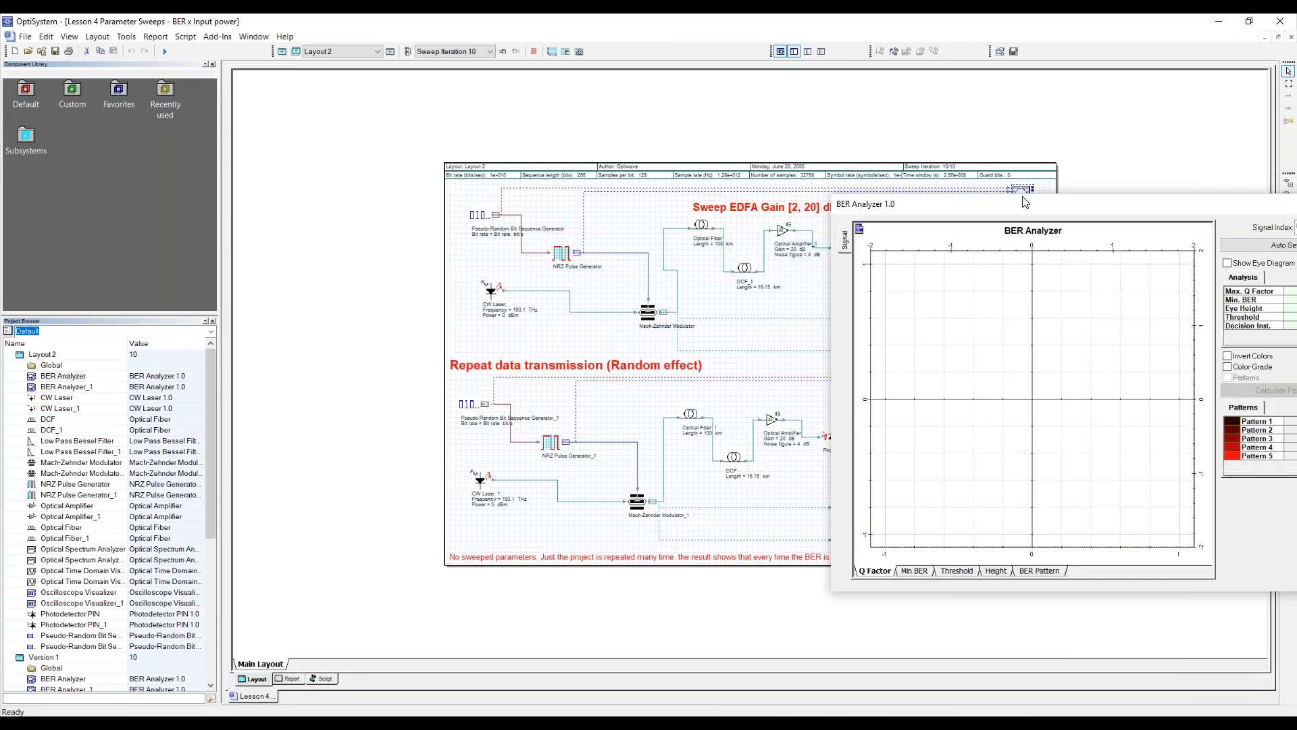
drag(1127, 203, 534, 132)
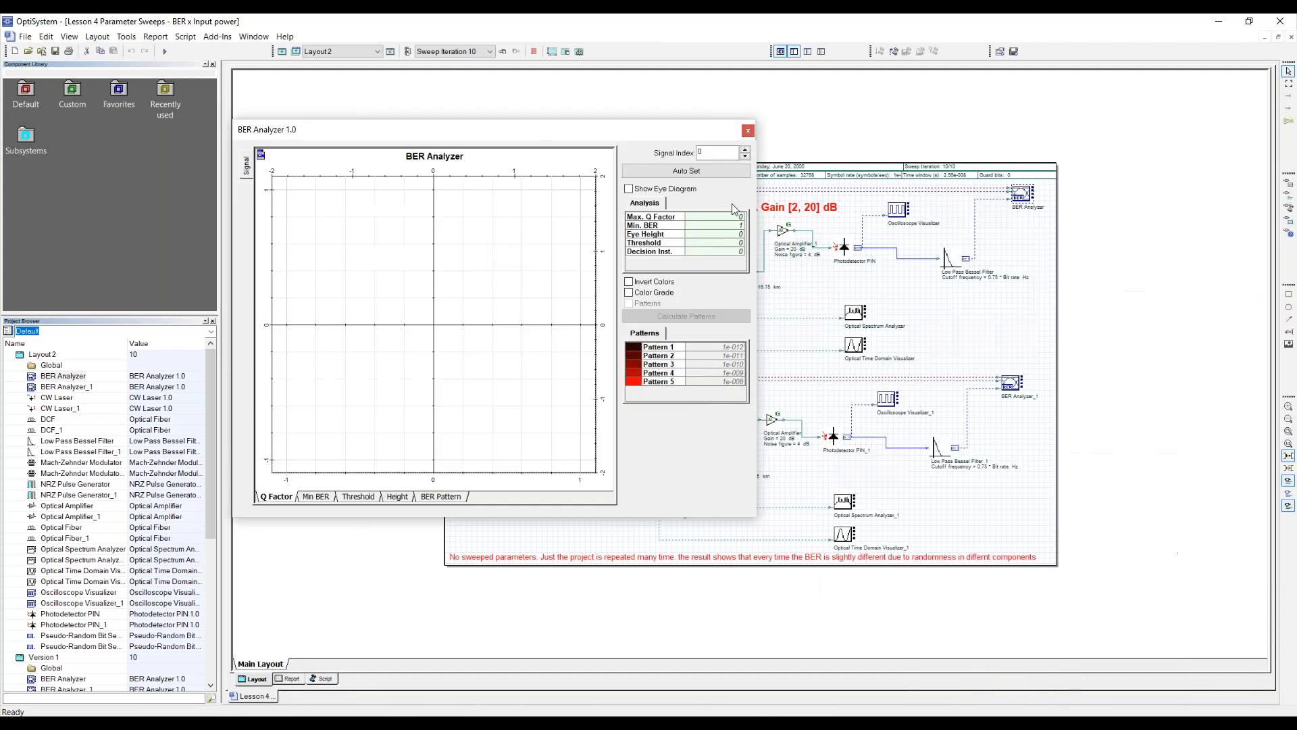
click(748, 130)
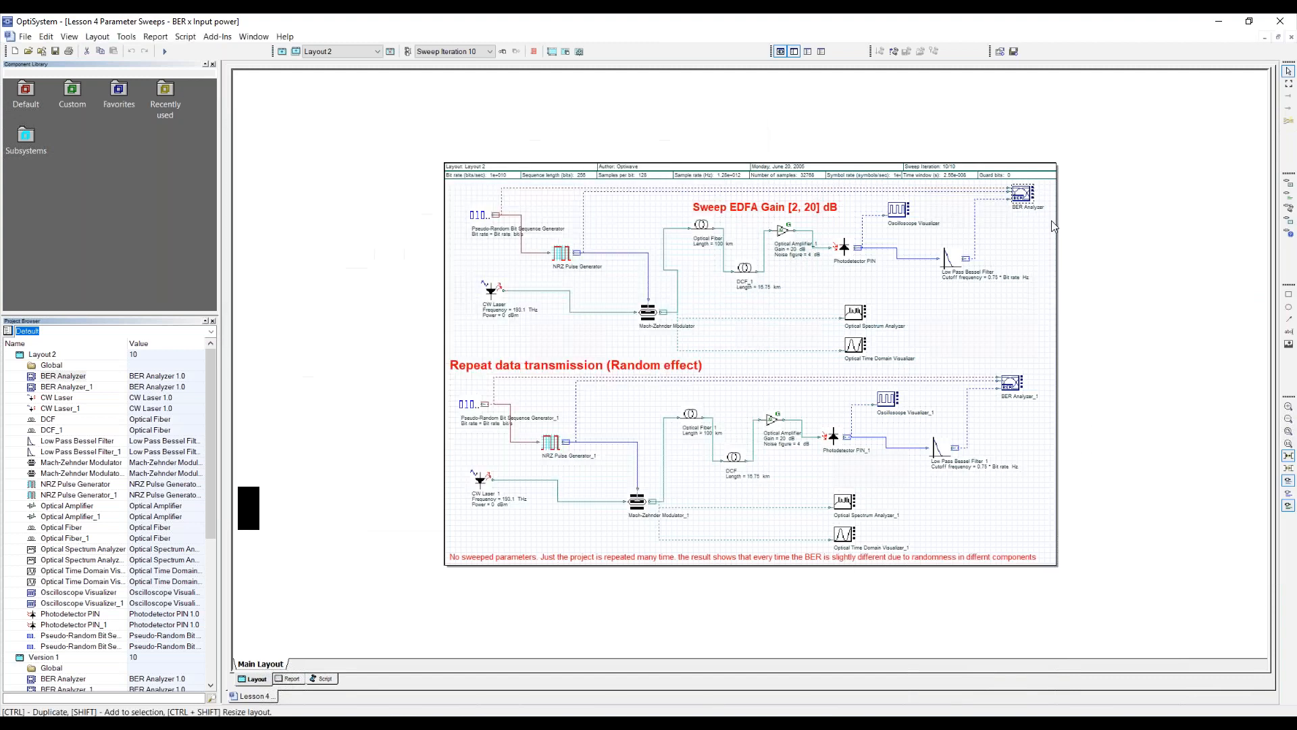
- Examine the upper link BER Analyzer's component properties and read the parameter descriptions in its help documentation
right_click(1023, 197)
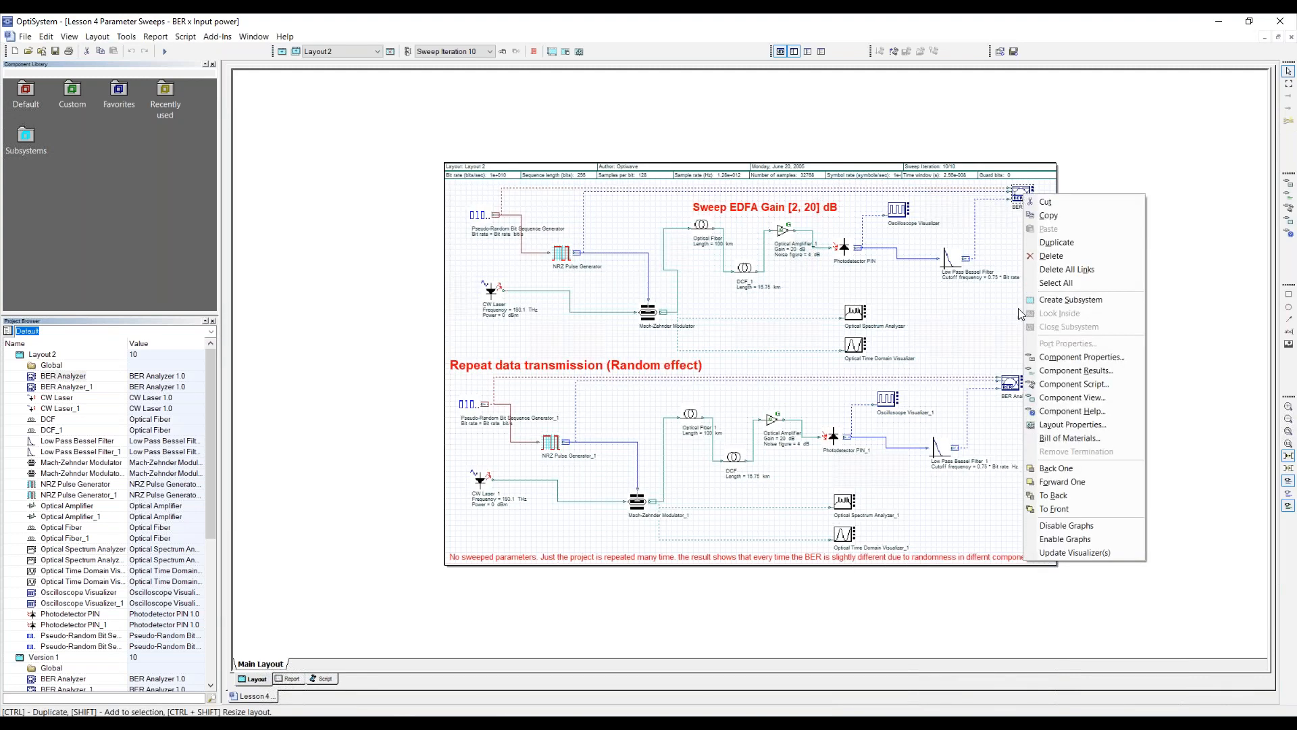
click(1085, 358)
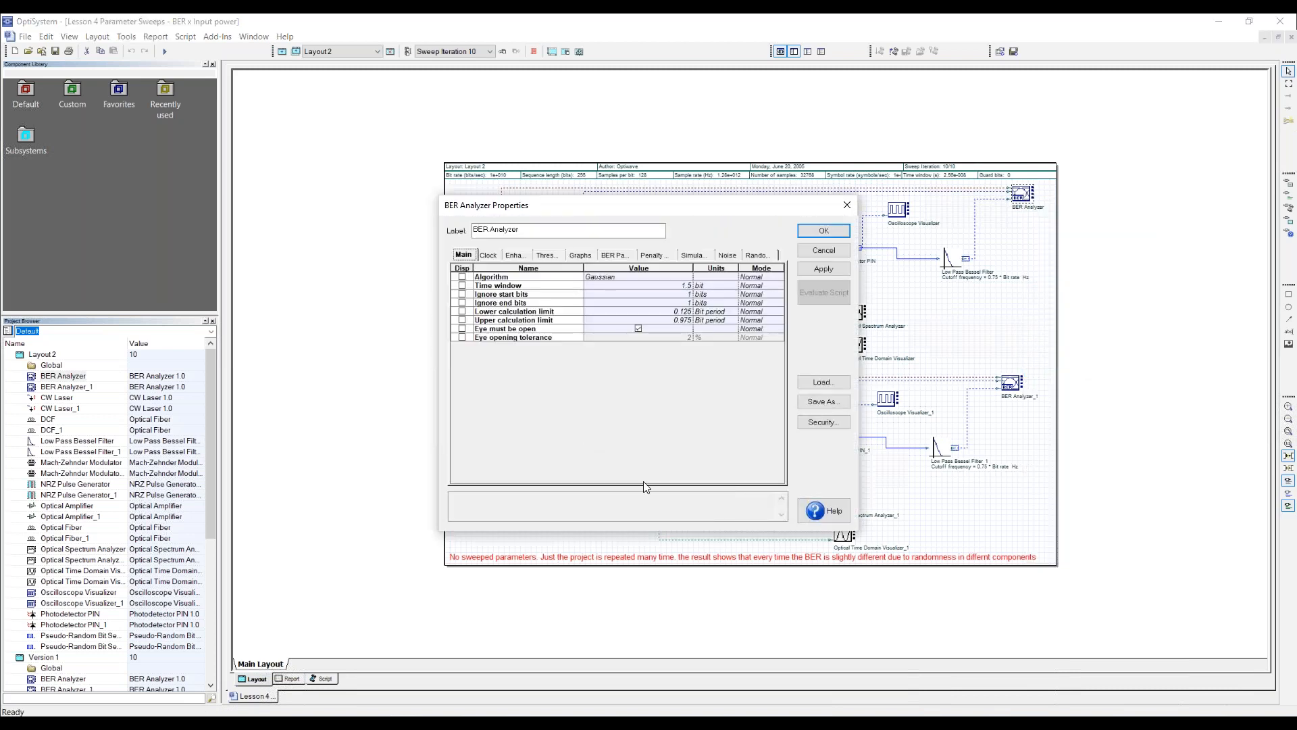
click(821, 503)
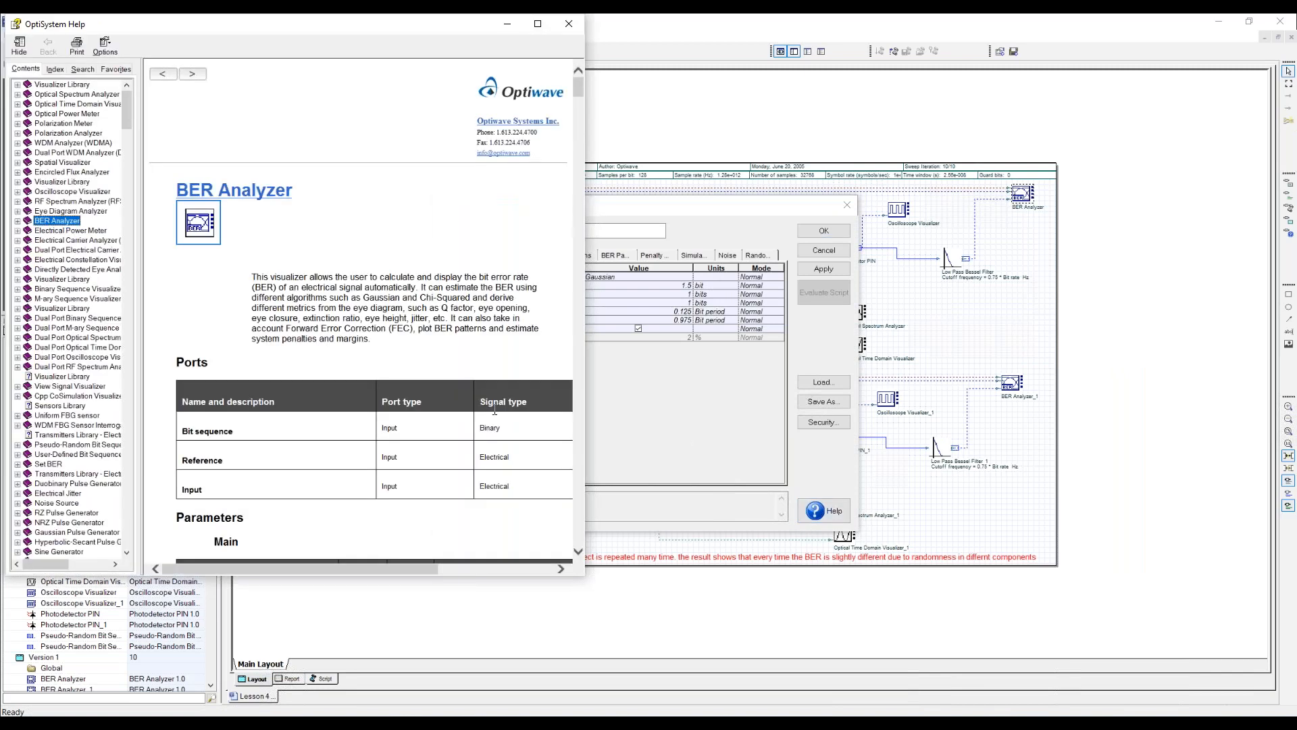
scroll(405, 324, down, 10)
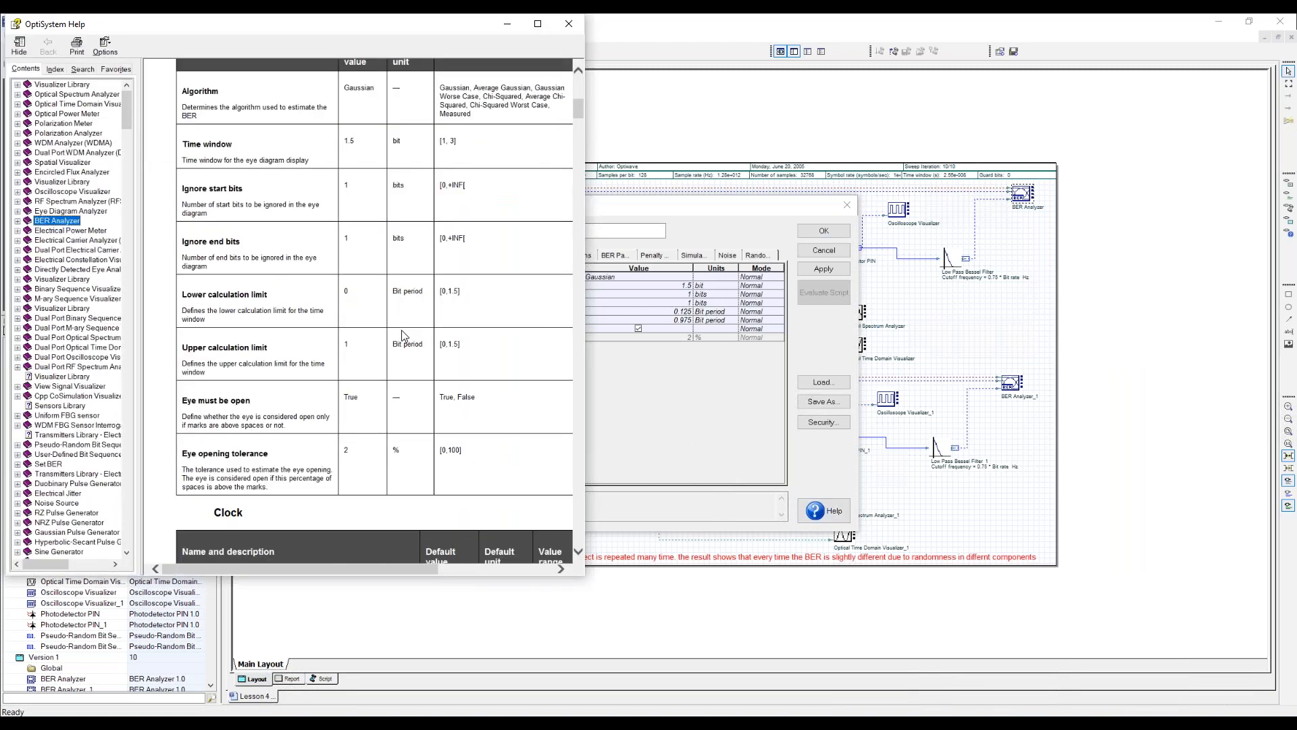
scroll(412, 318, up, 10)
scroll(404, 315, down, 20)
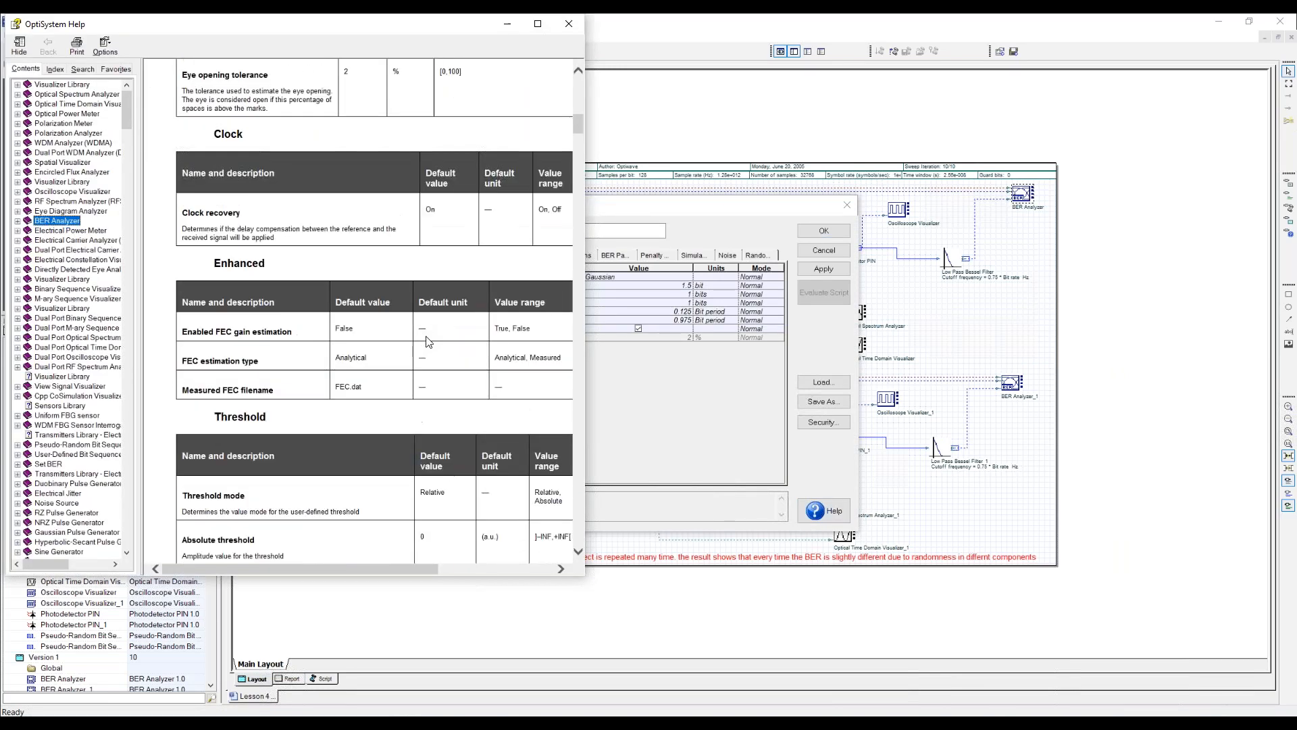
click(568, 24)
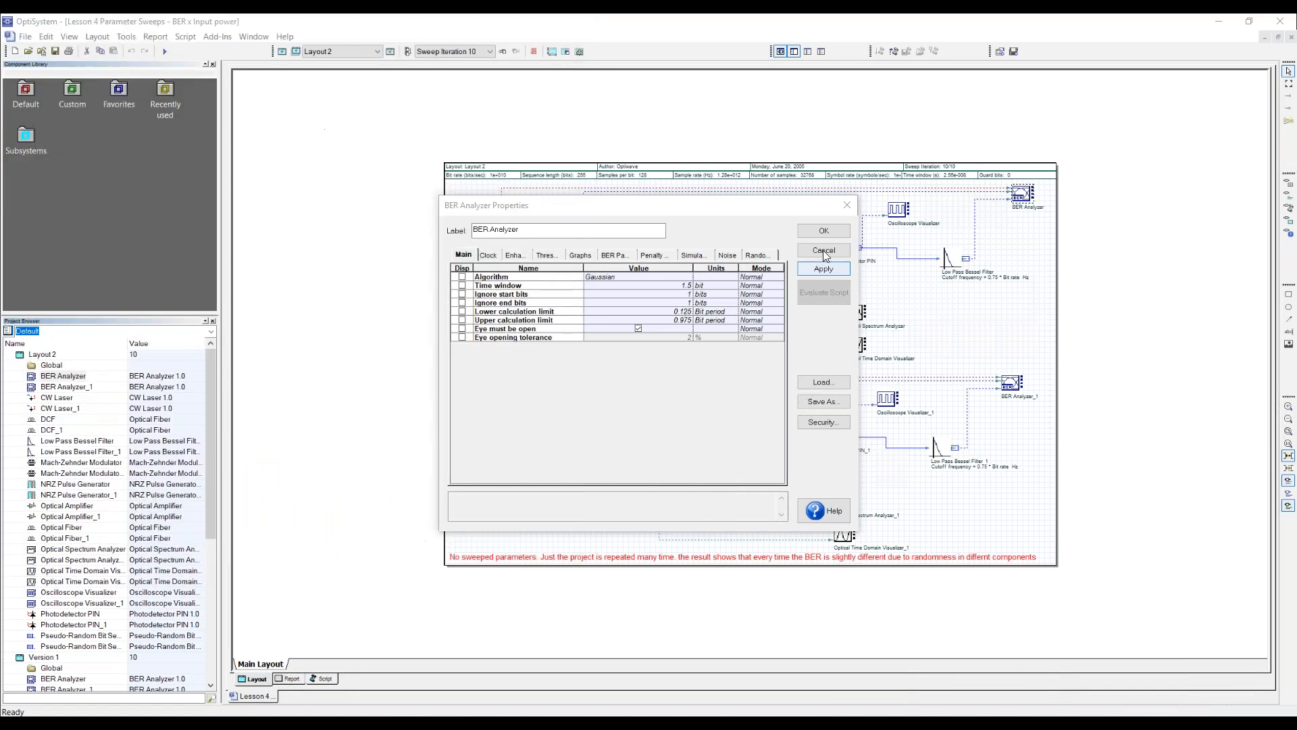
click(847, 205)
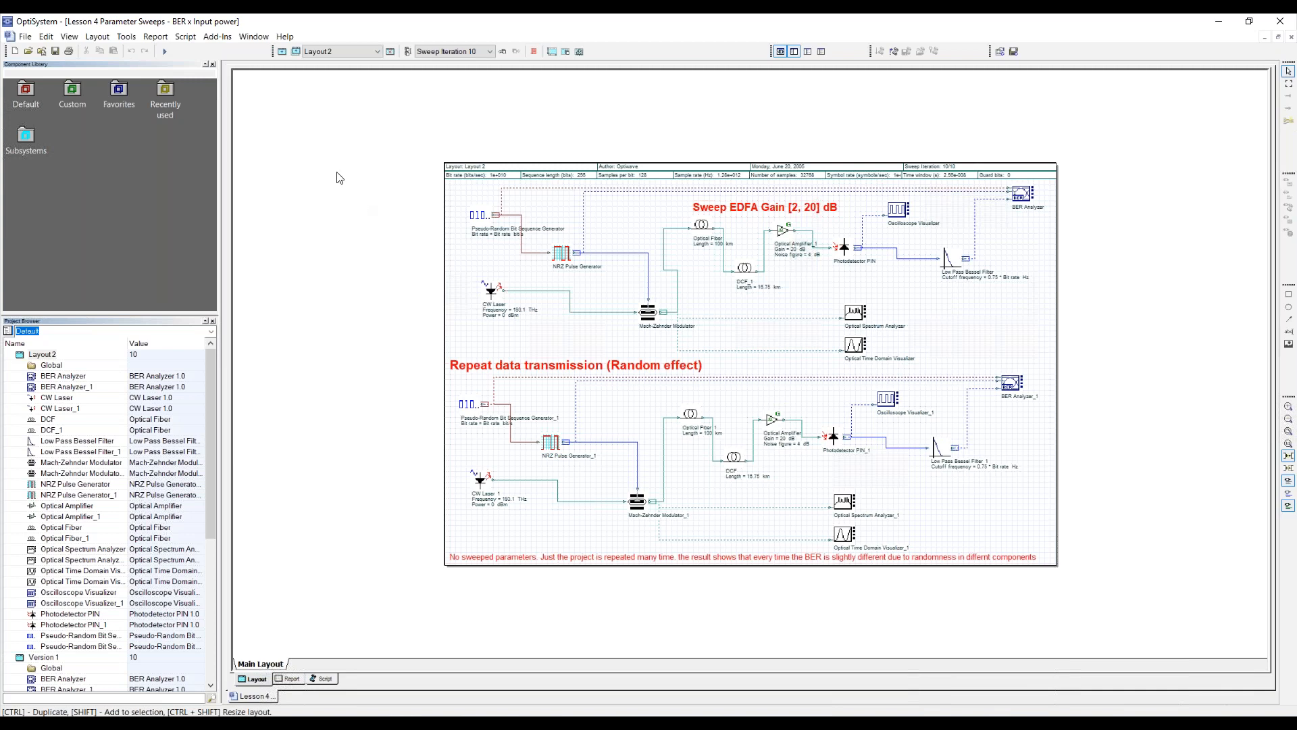
- Make Version 1 the active layout to show the laser power sweep link
click(376, 51)
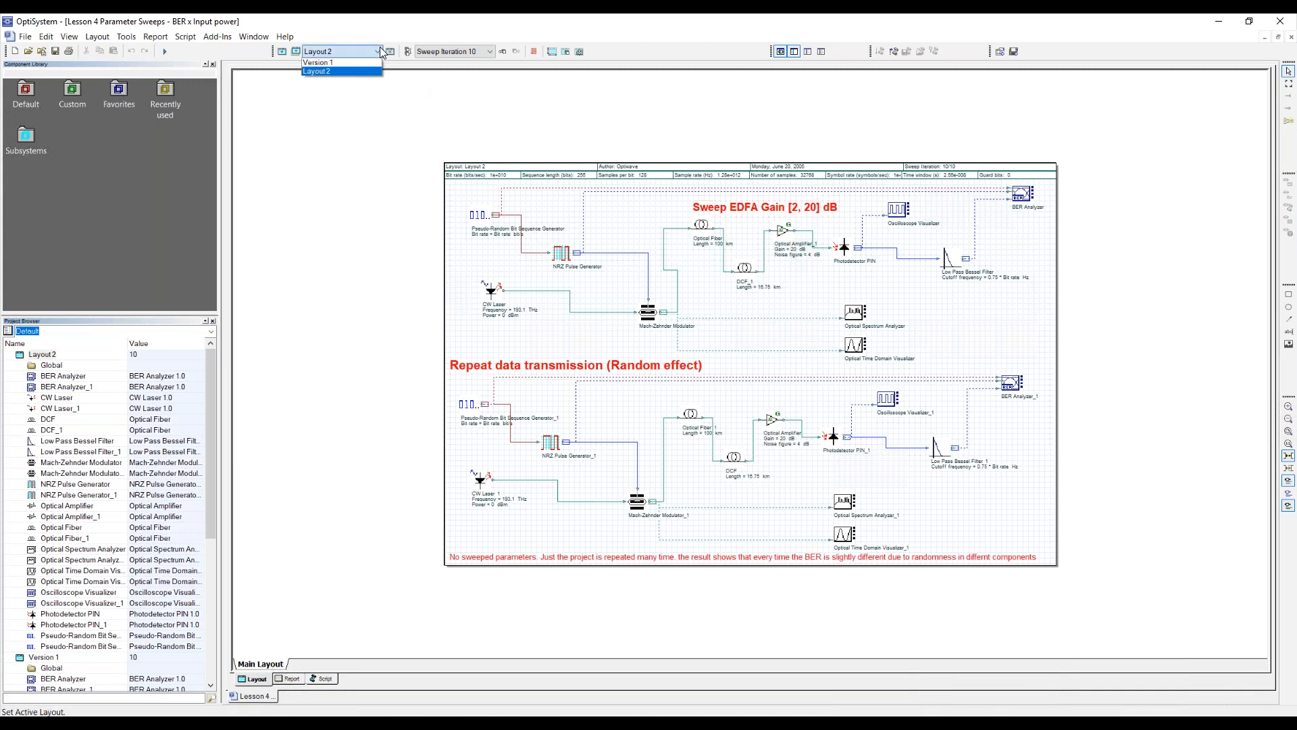
click(353, 63)
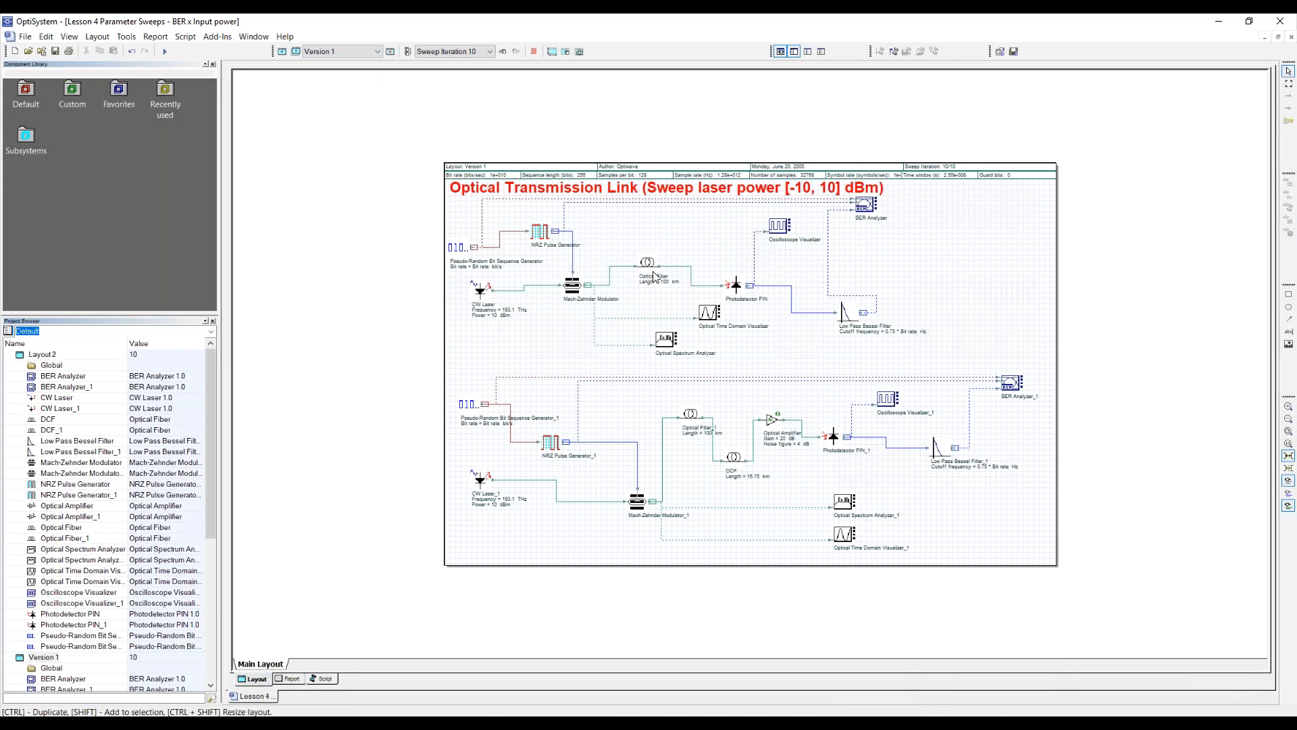
- Review the power sweep values of CW Laser_1 in the lower link and close its properties
double_click(478, 483)
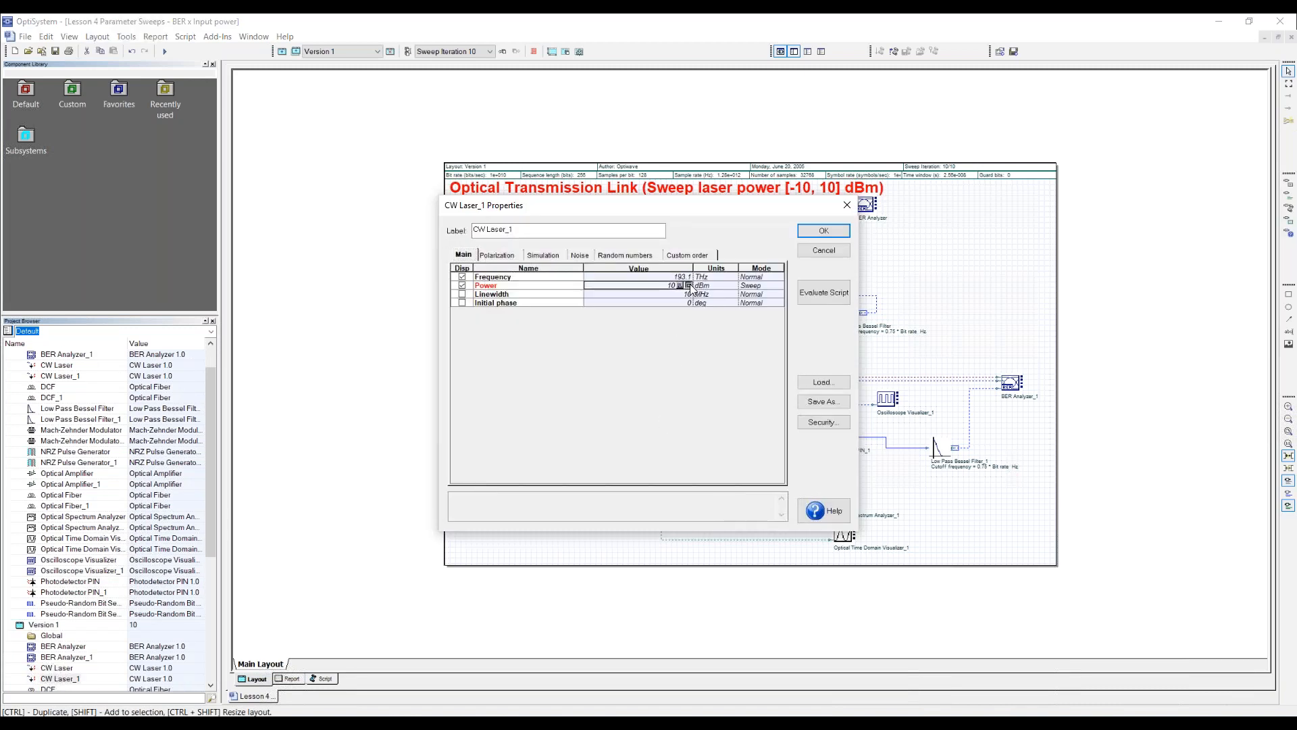
click(689, 286)
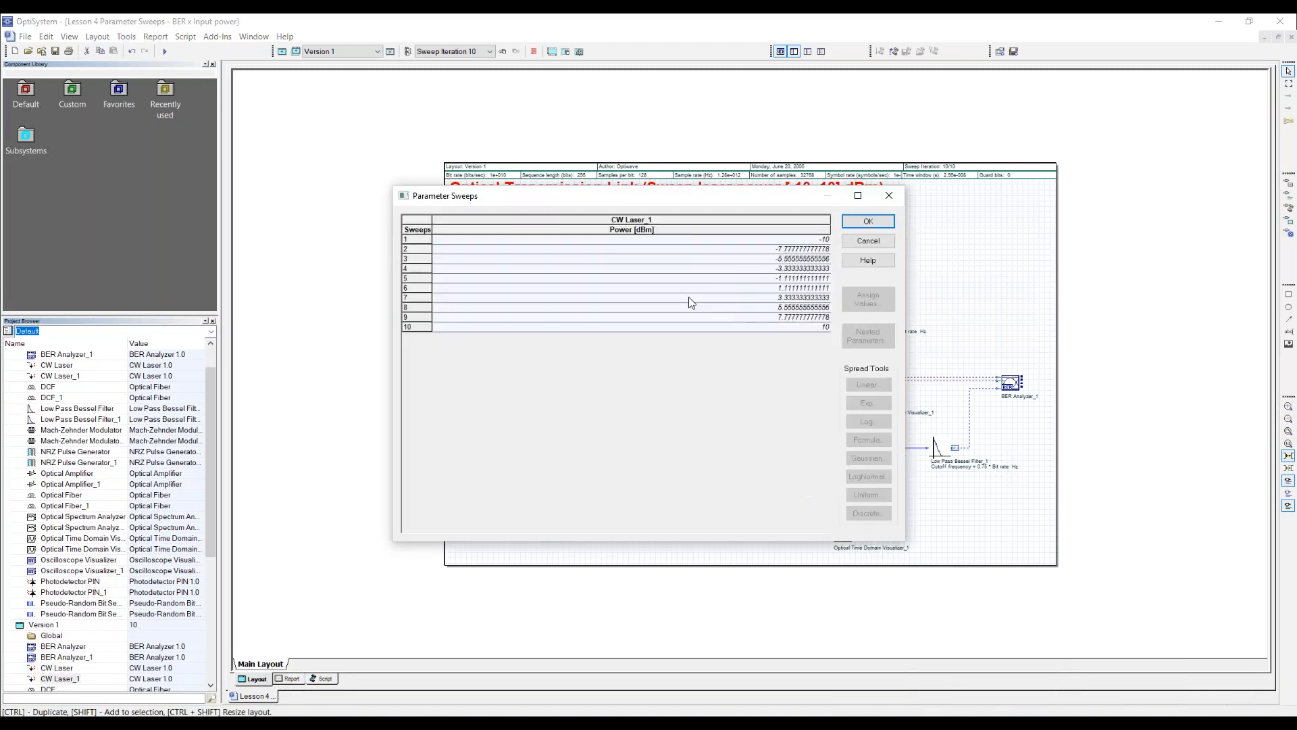
click(889, 196)
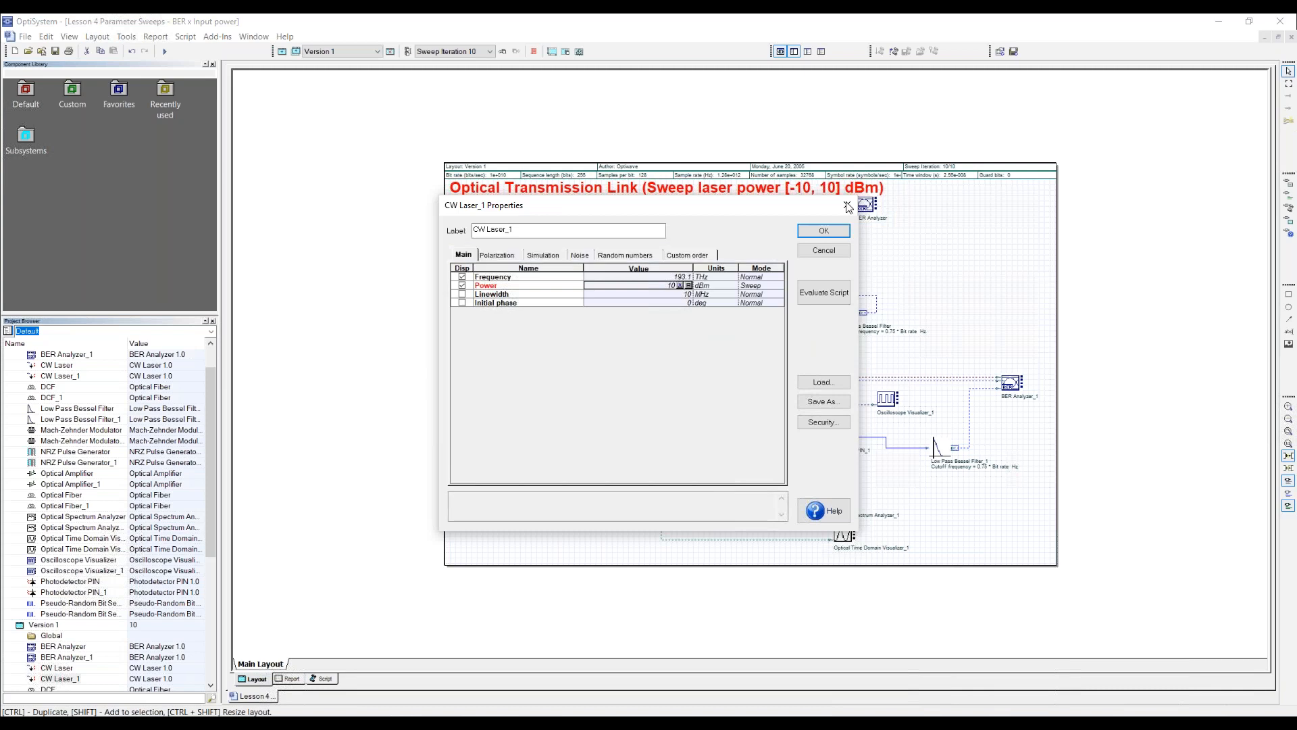
click(824, 231)
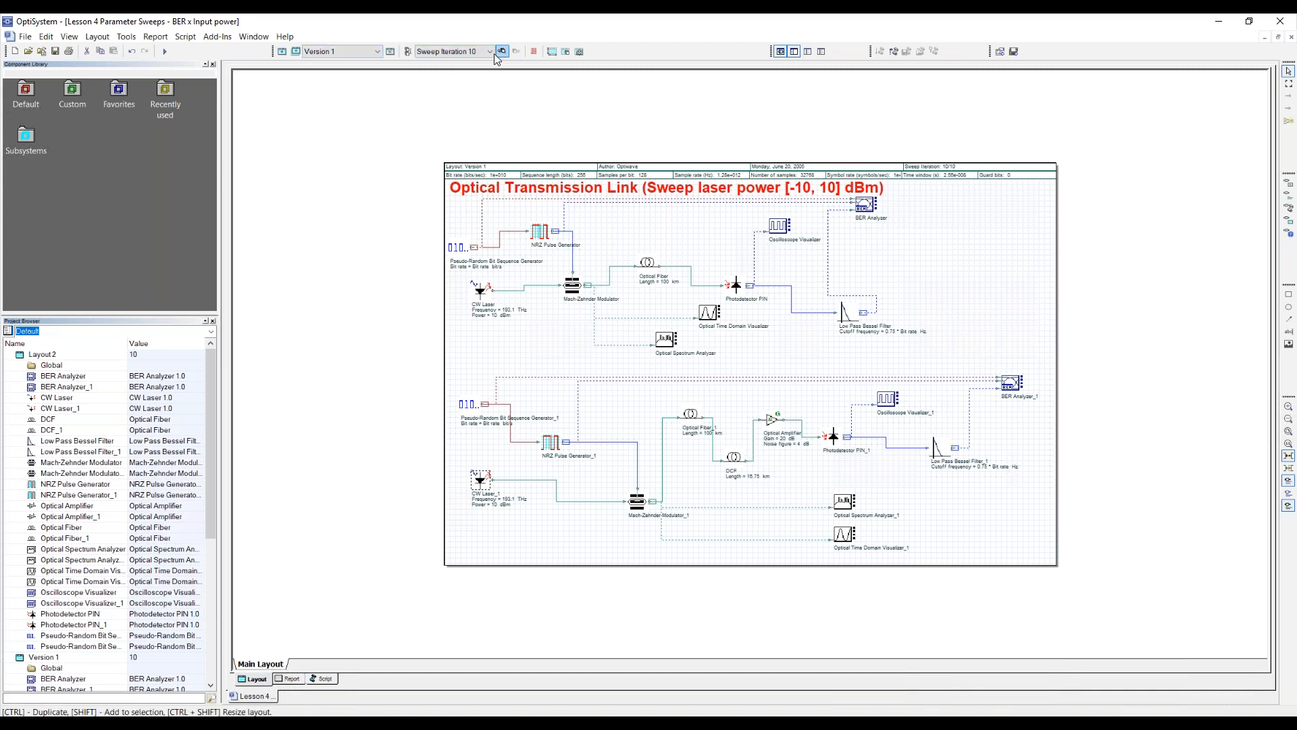
- Look over the EDFA gain sweep links in Layout 2 and return to the Version 1 layout
click(379, 51)
click(355, 77)
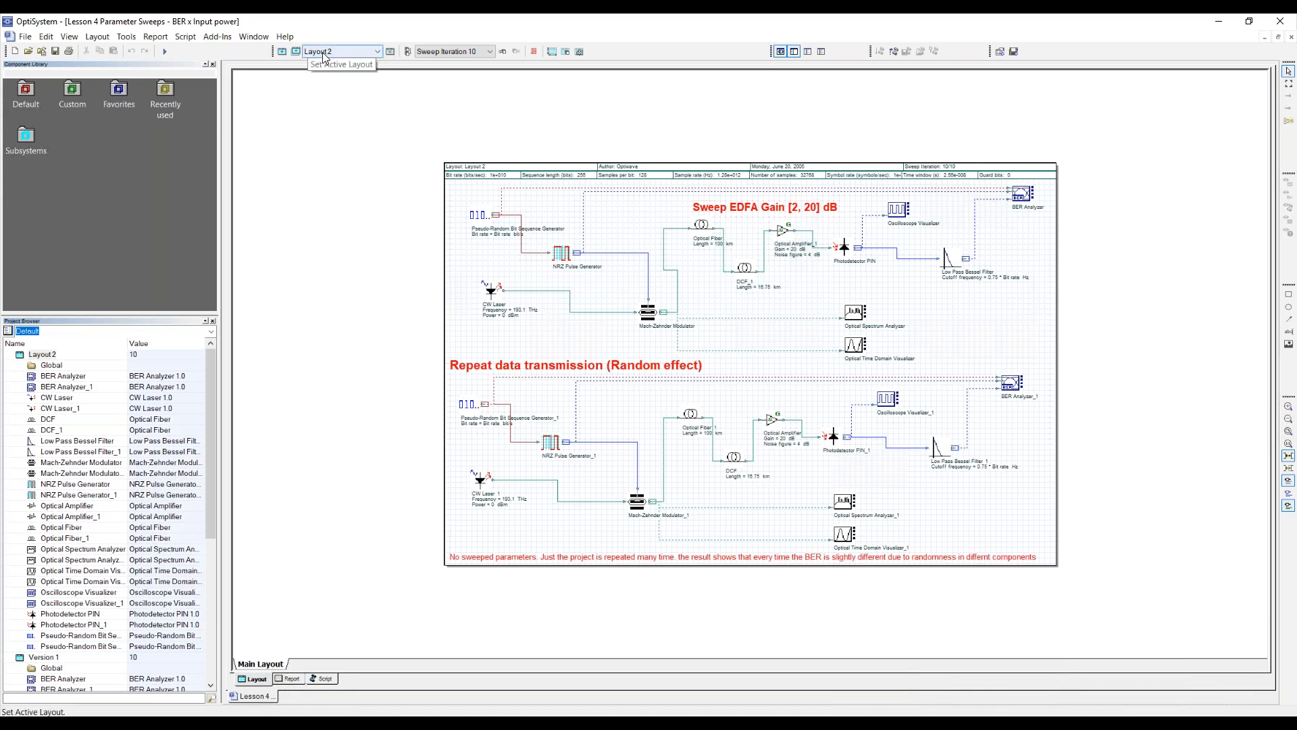
click(377, 52)
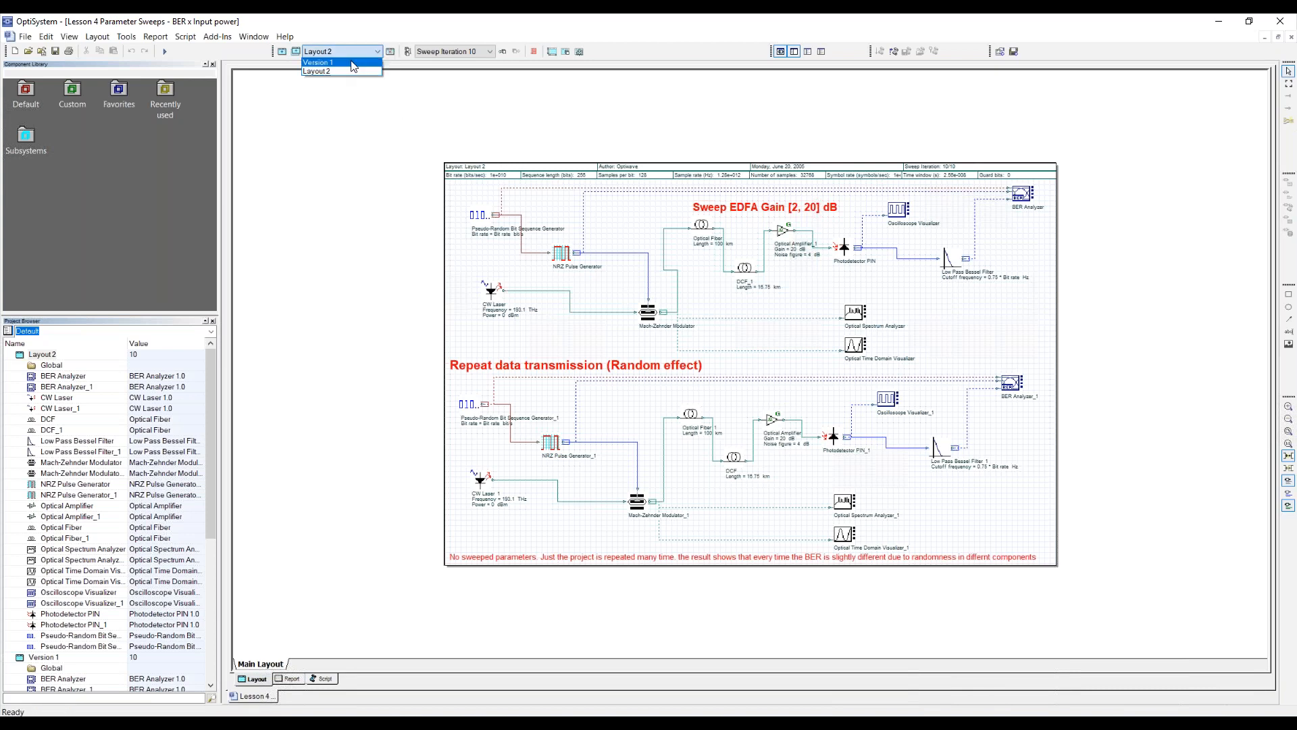
click(351, 63)
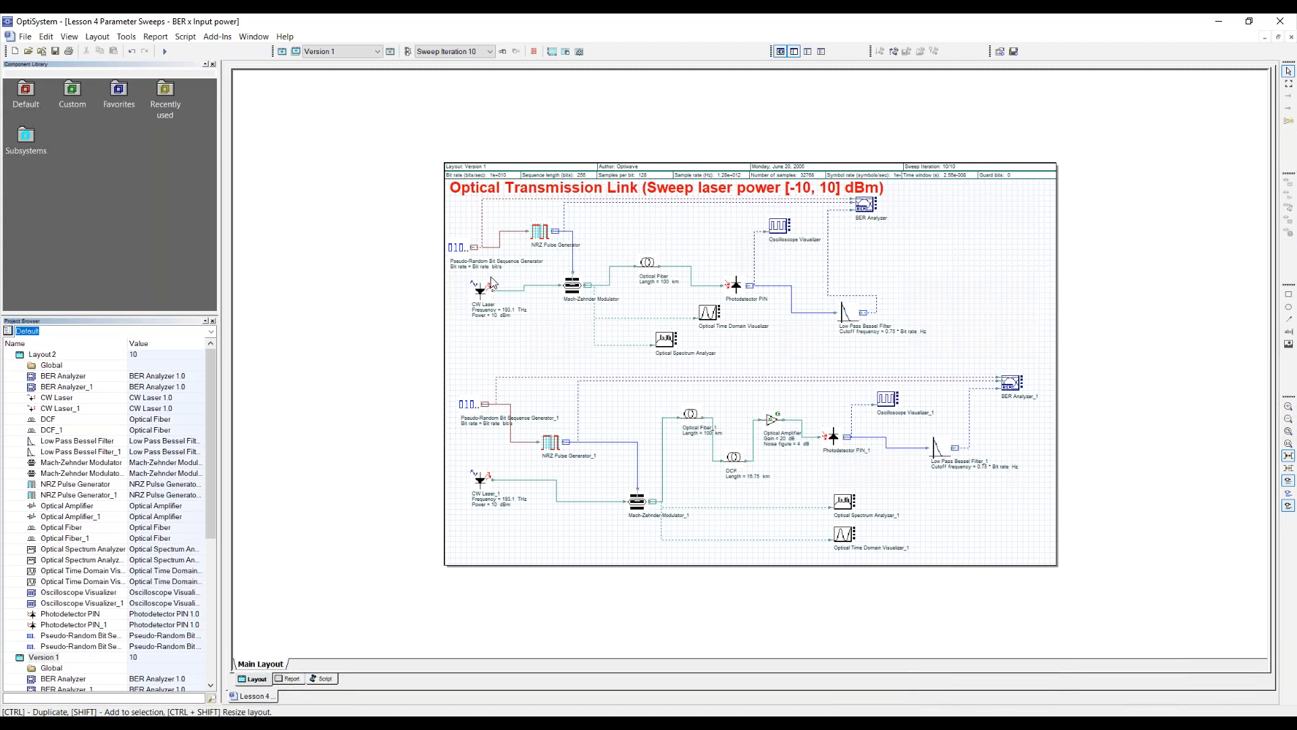
- Calculate the whole project with all sweep iterations and close the calculation window once it finishes
click(164, 50)
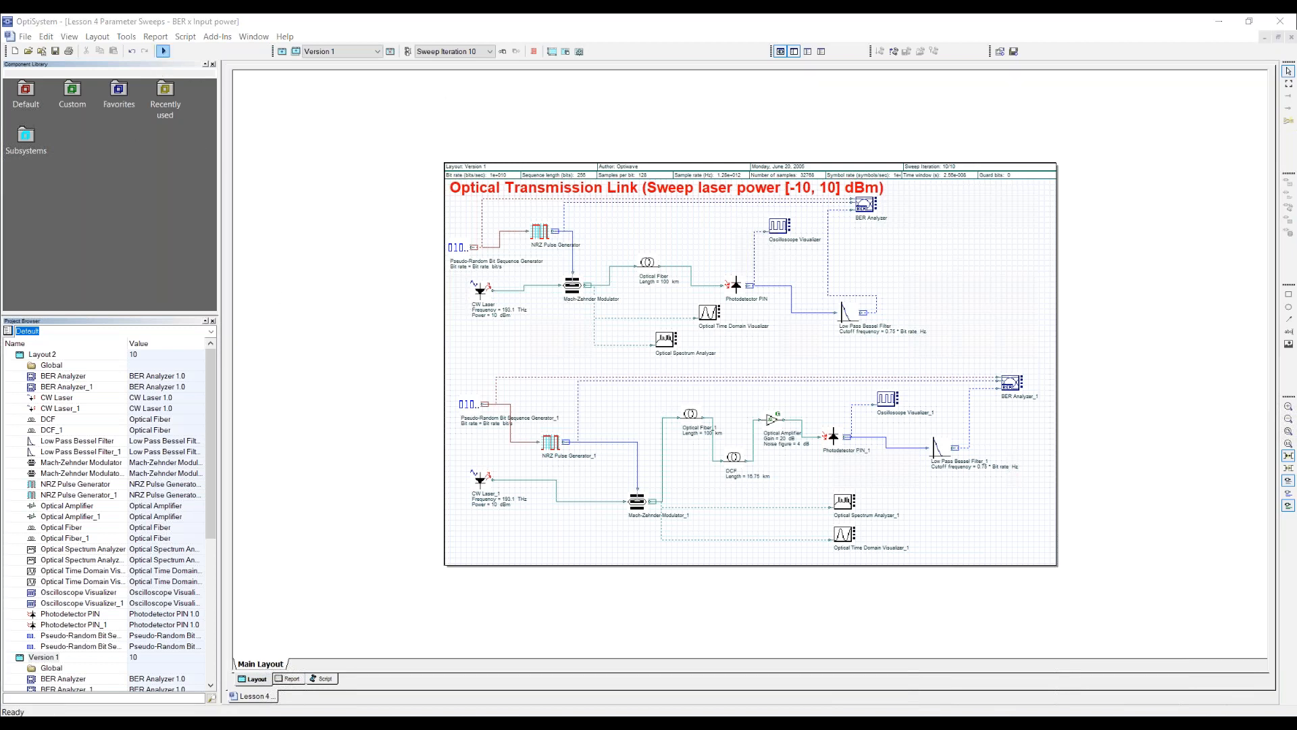
drag(690, 191, 258, 177)
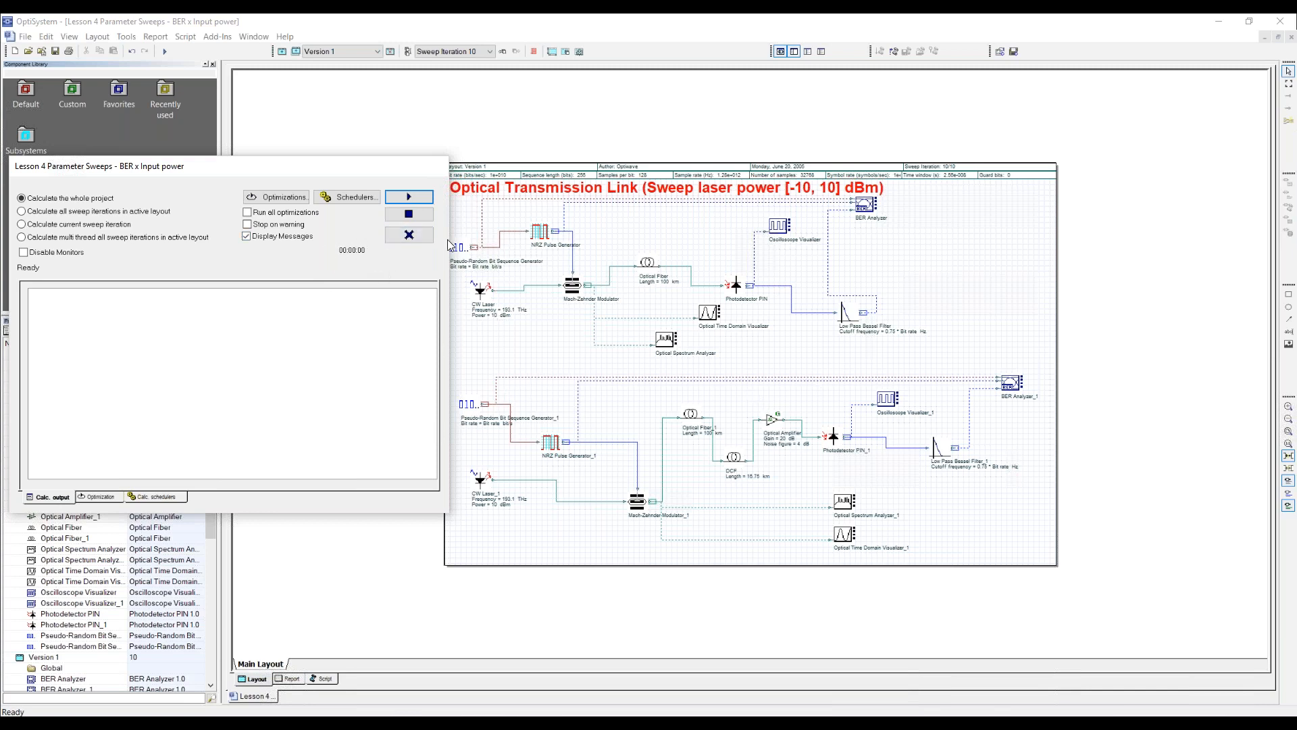
click(409, 196)
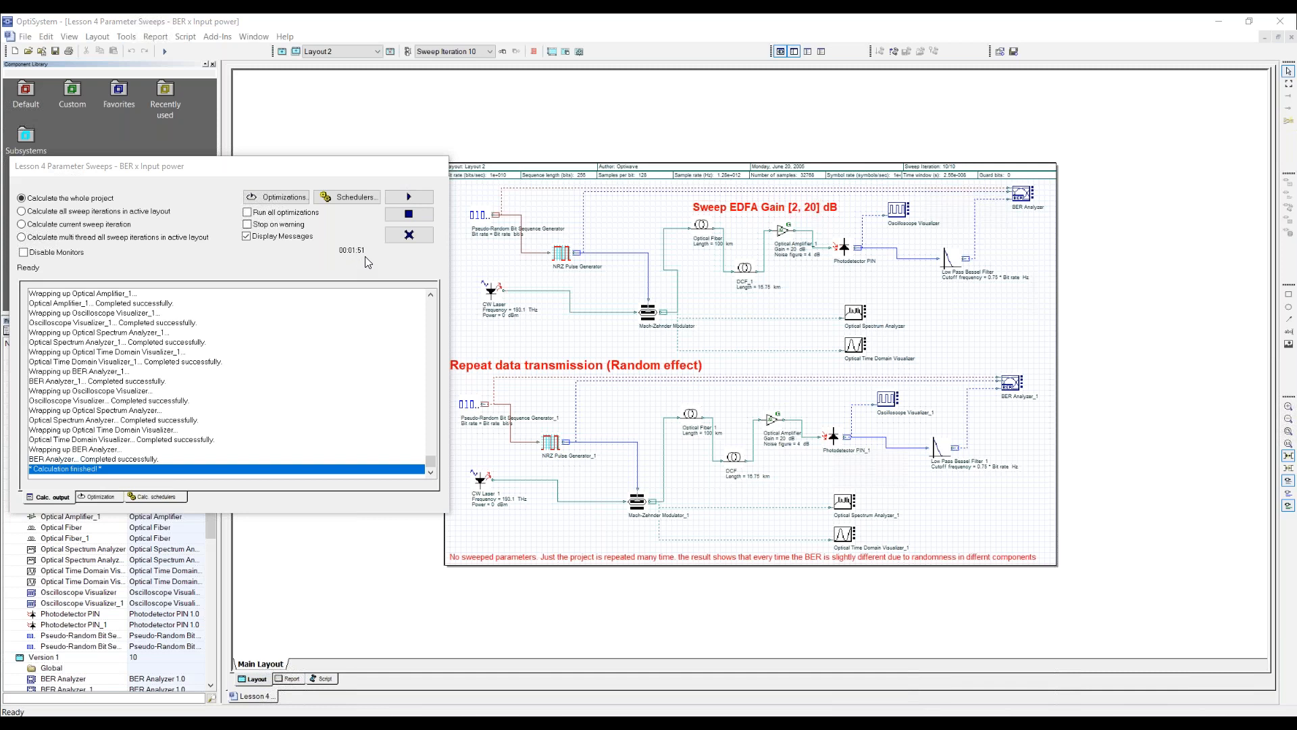
click(410, 236)
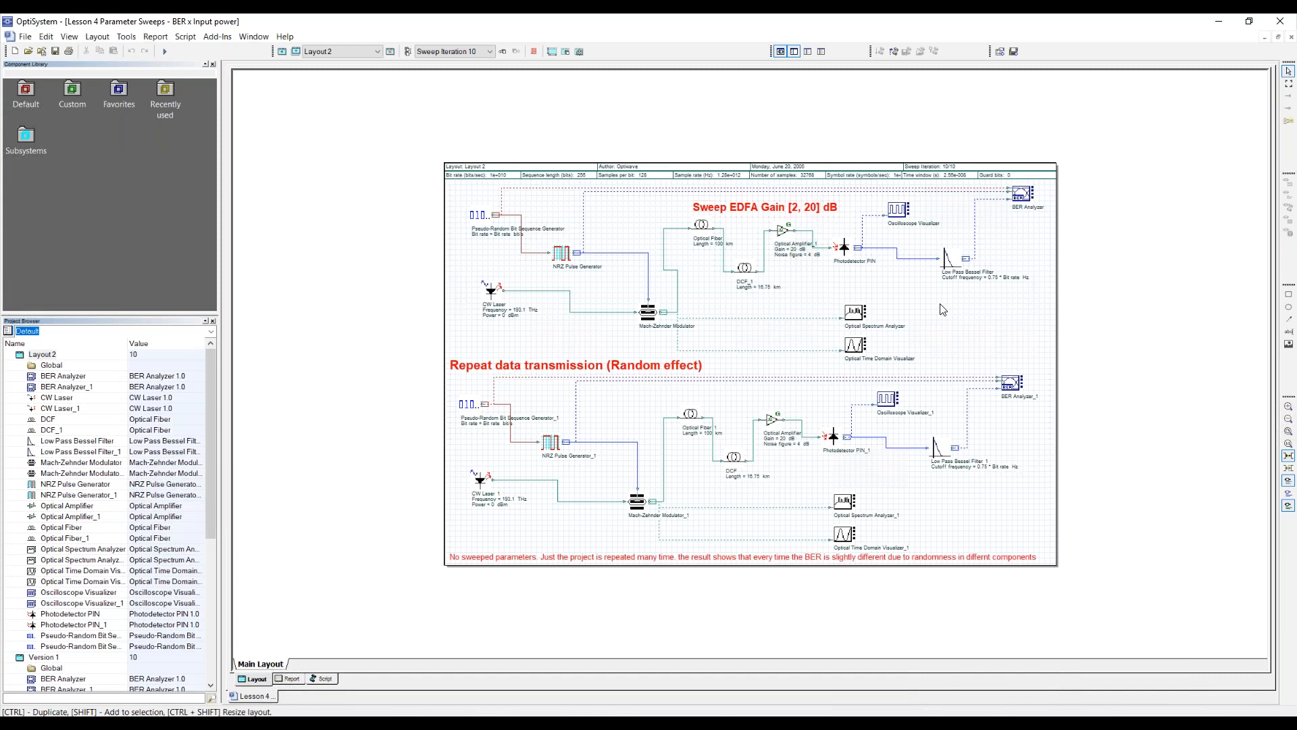
- Make Version 1 the active layout and show the eye diagram in the upper link's BER Analyzer
click(377, 52)
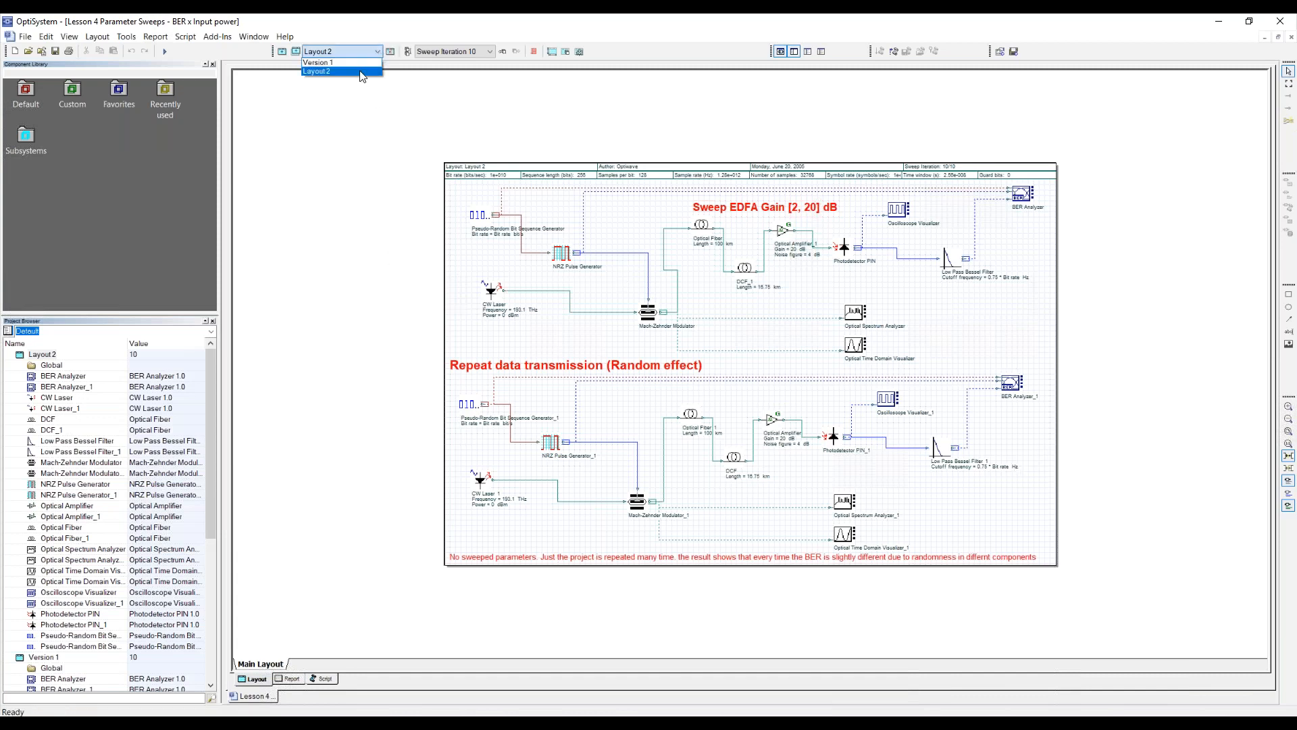
click(361, 64)
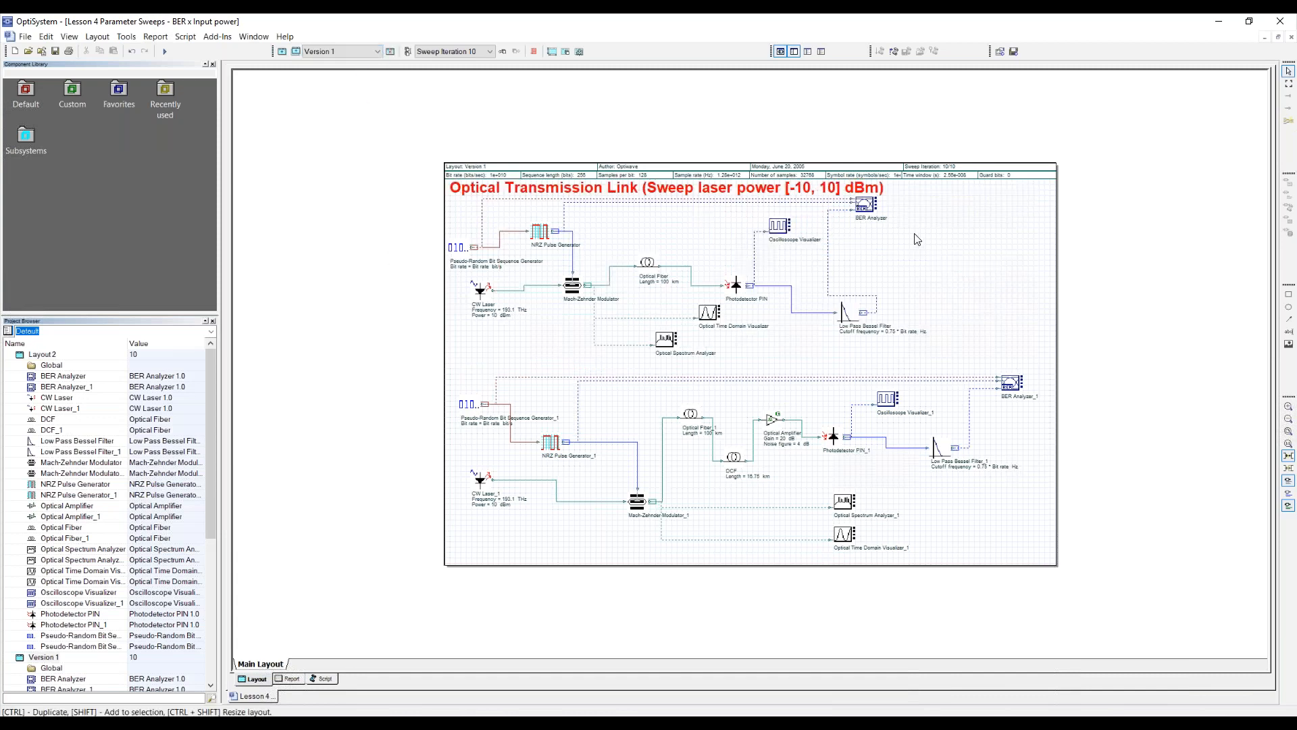
double_click(865, 206)
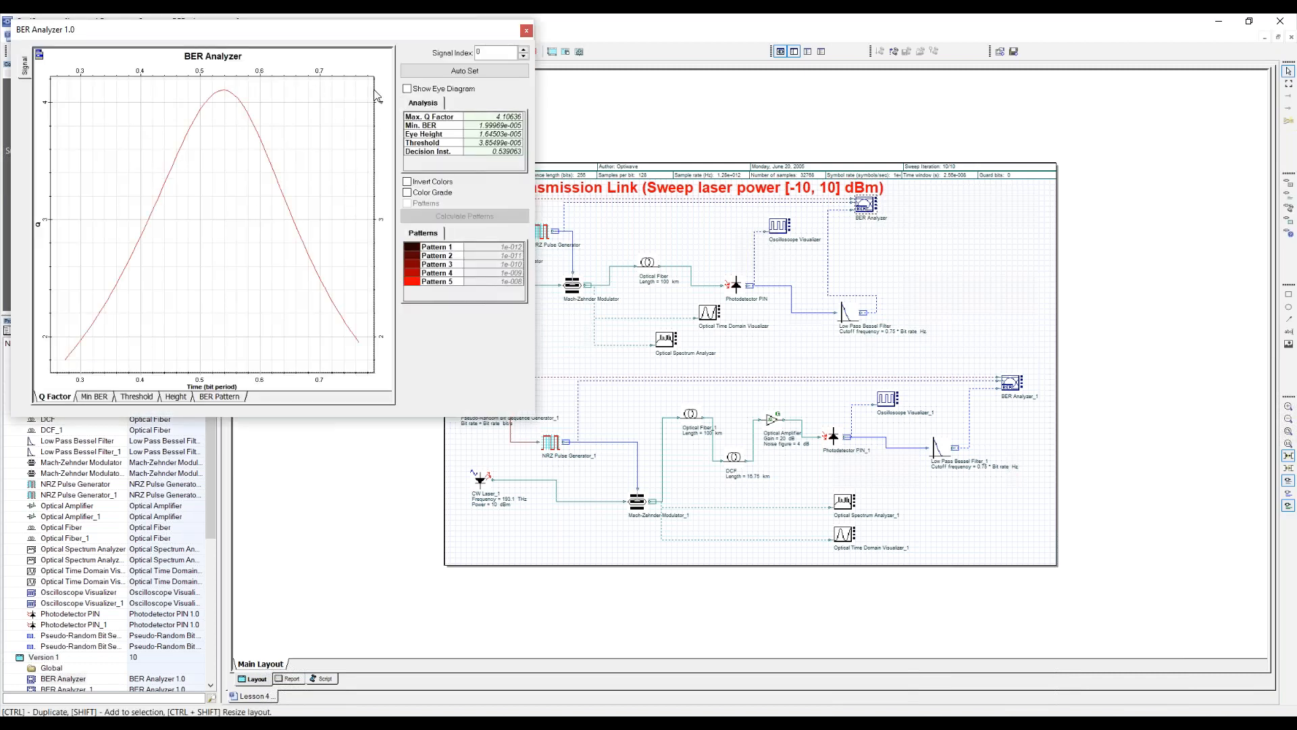
click(407, 89)
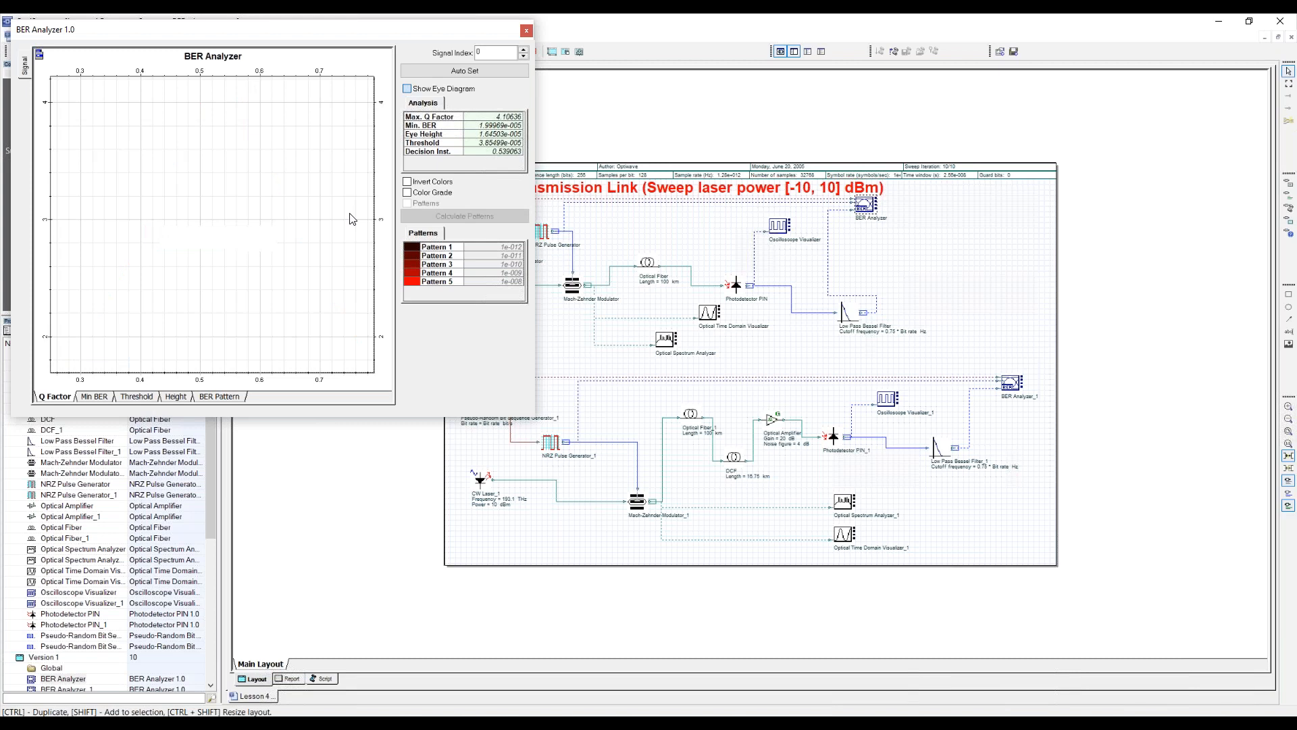
drag(375, 34, 911, 43)
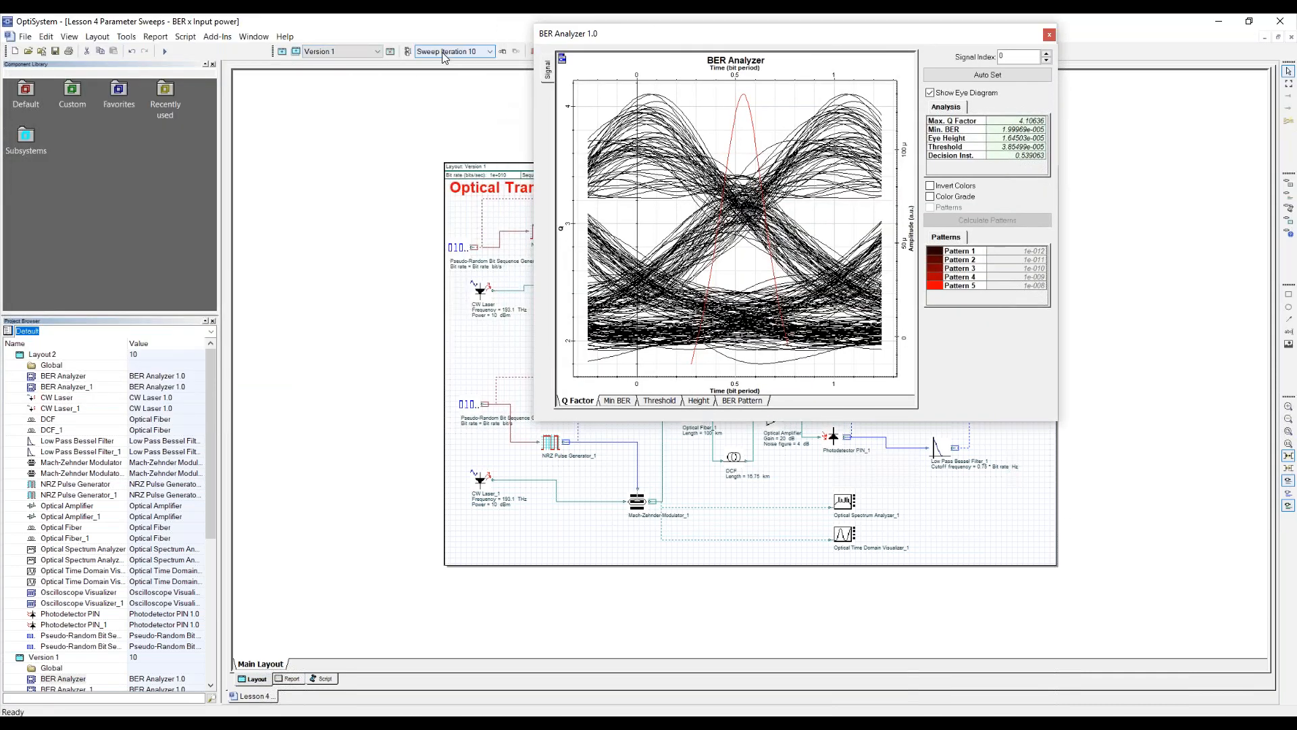
- Examine the upper link's eye diagram and BER results for sweep iteration 6
click(490, 51)
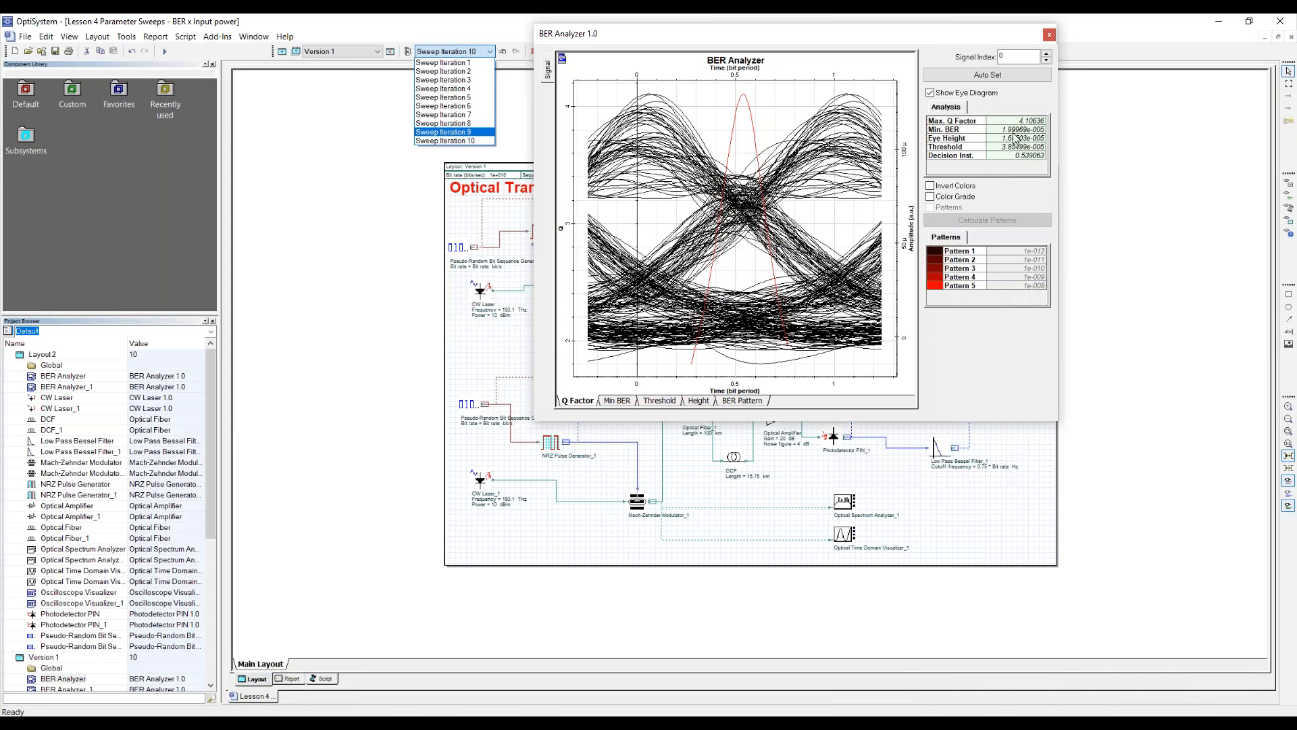
click(473, 106)
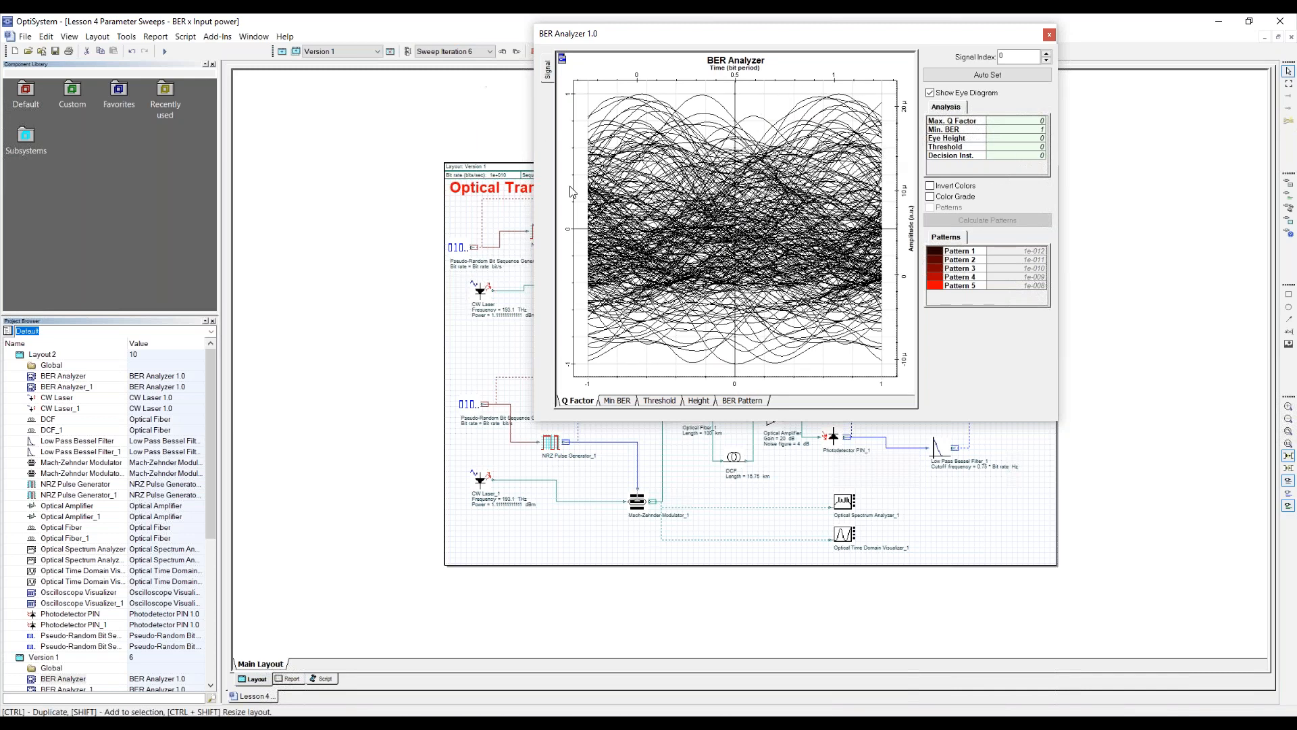
drag(890, 39, 362, 110)
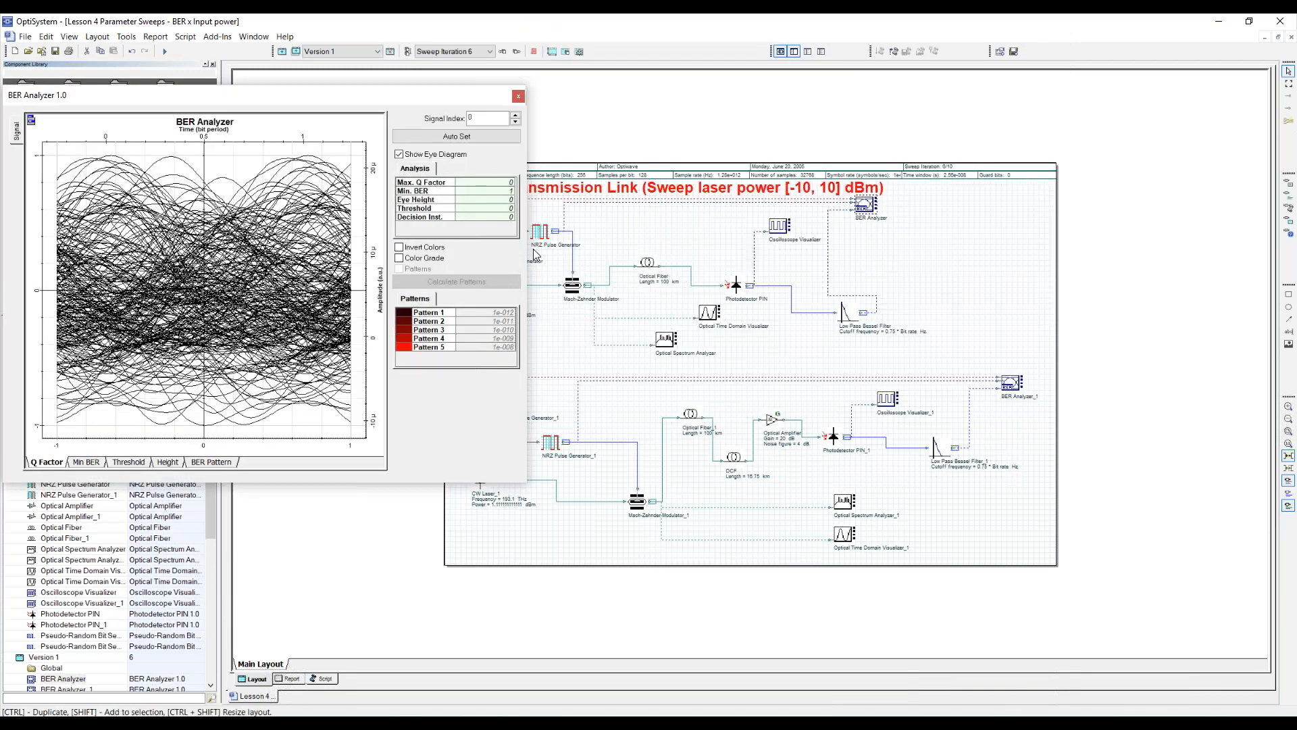
drag(415, 101, 829, 76)
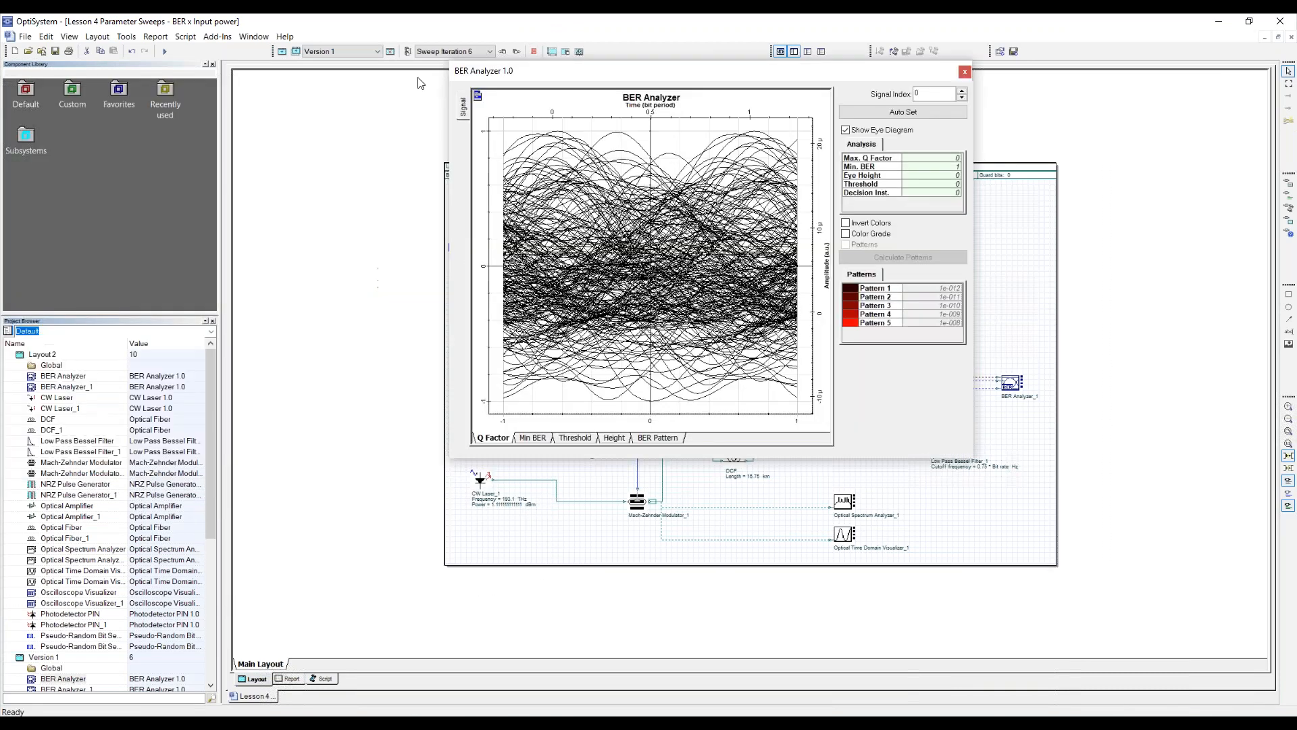
- Compare the upper link's BER Analyzer results for sweep iterations 8 and 10, and close the analyzer
click(375, 51)
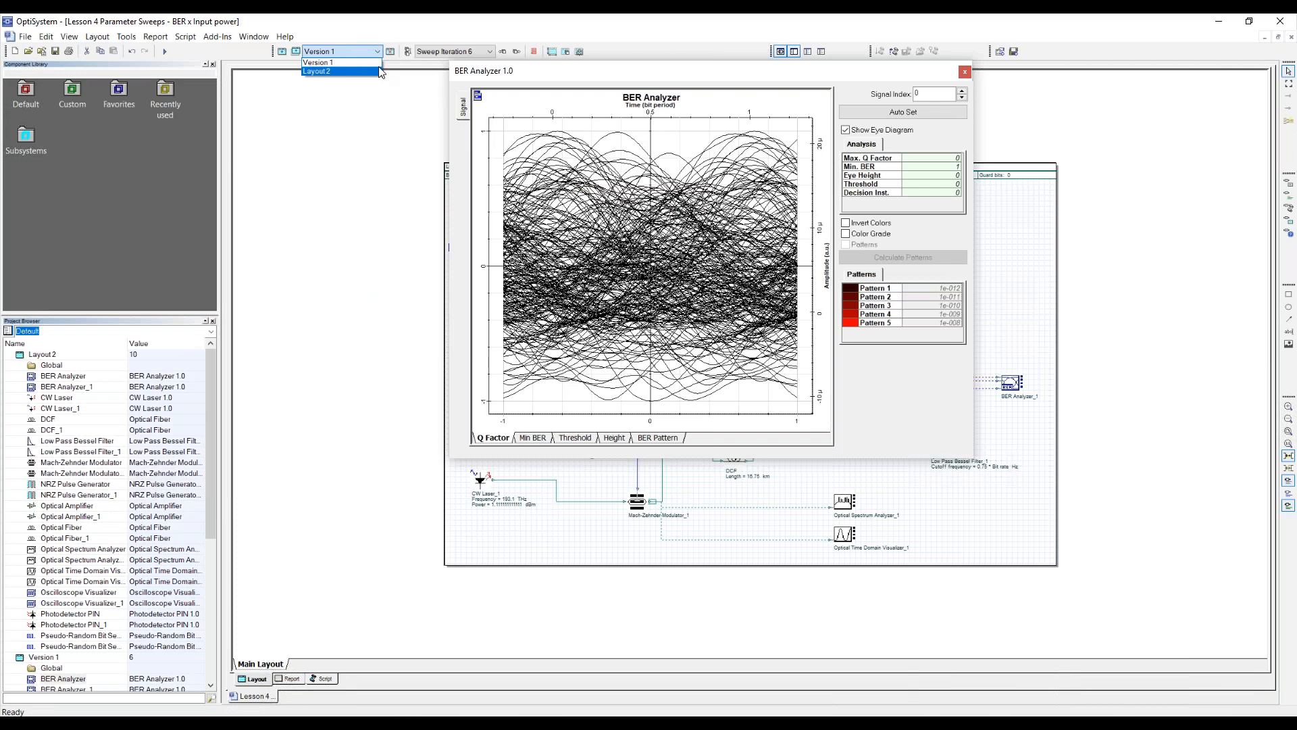
click(490, 53)
click(493, 53)
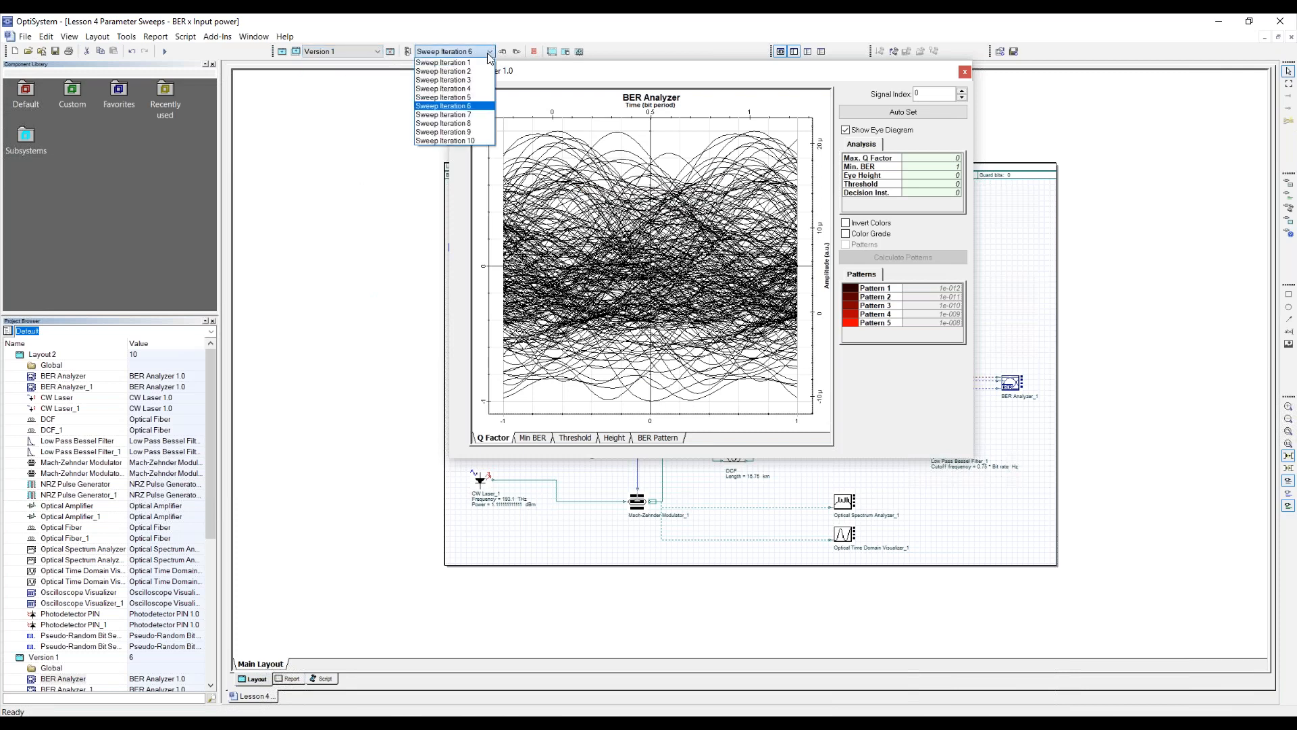
click(461, 126)
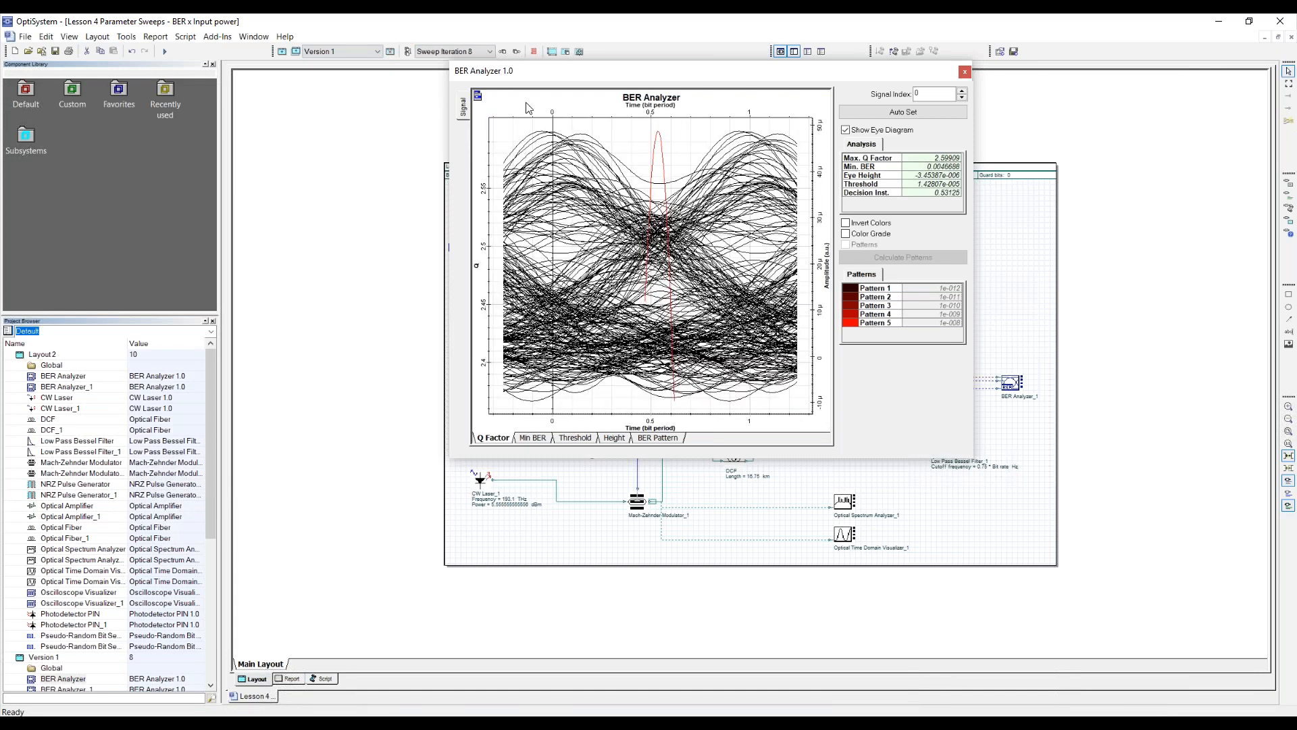
click(489, 52)
click(470, 140)
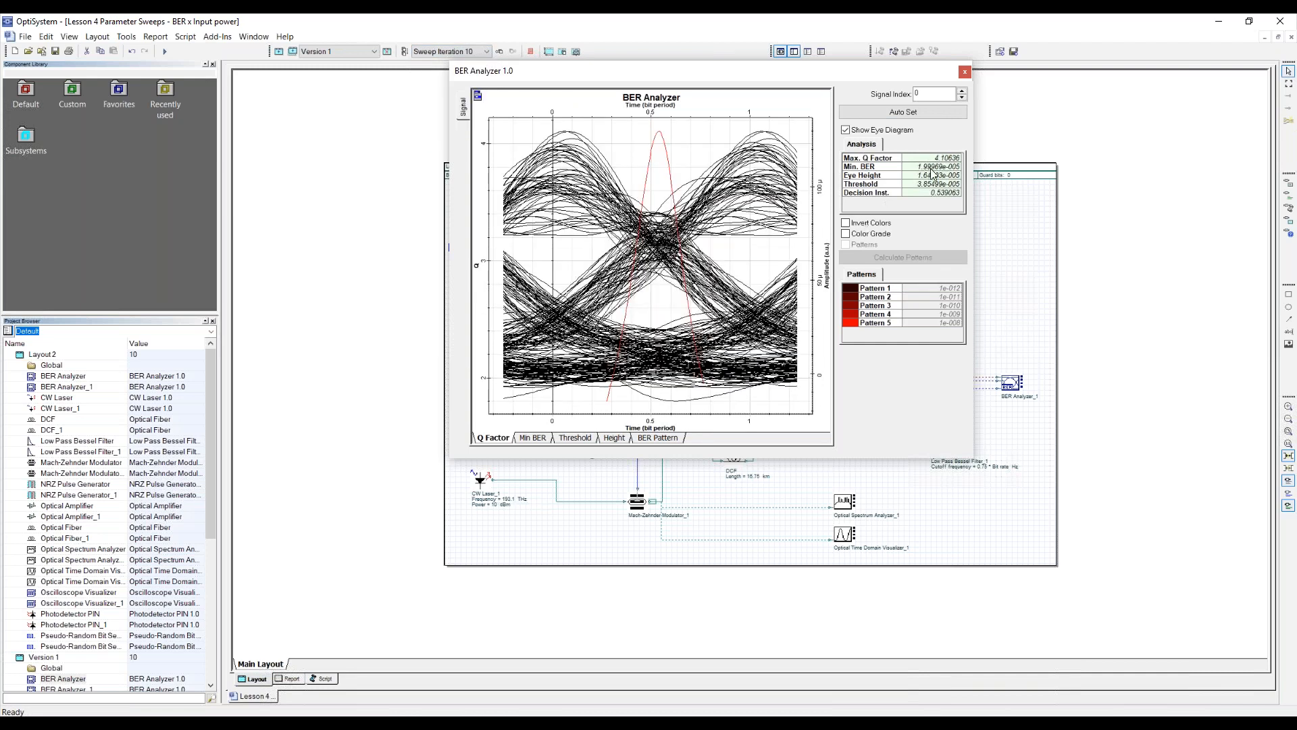
click(964, 72)
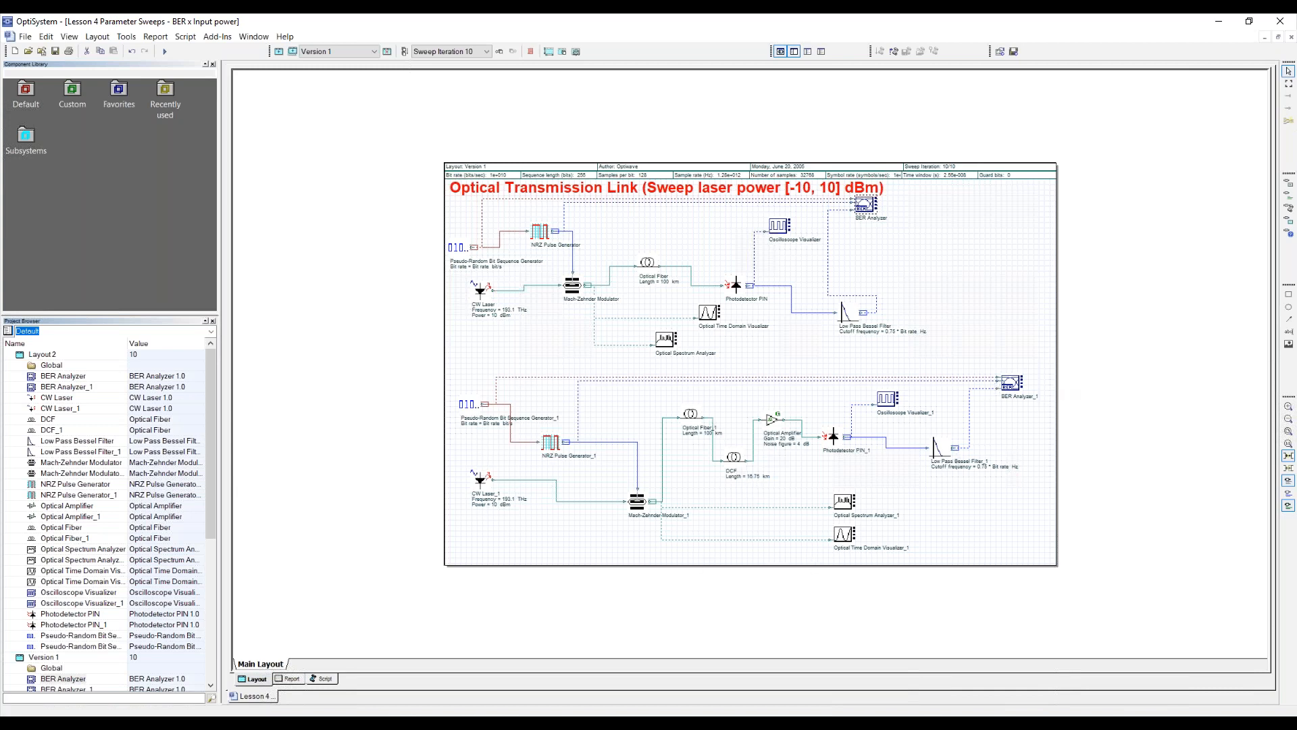
- Open the results of BER Analyzer_1 in the lower link and show its eye diagram
click(1011, 385)
double_click(1011, 385)
drag(1076, 332, 717, 77)
mouse_move(910, 73)
mouse_down()
mouse_move(950, 71)
mouse_move(894, 65)
mouse_up()
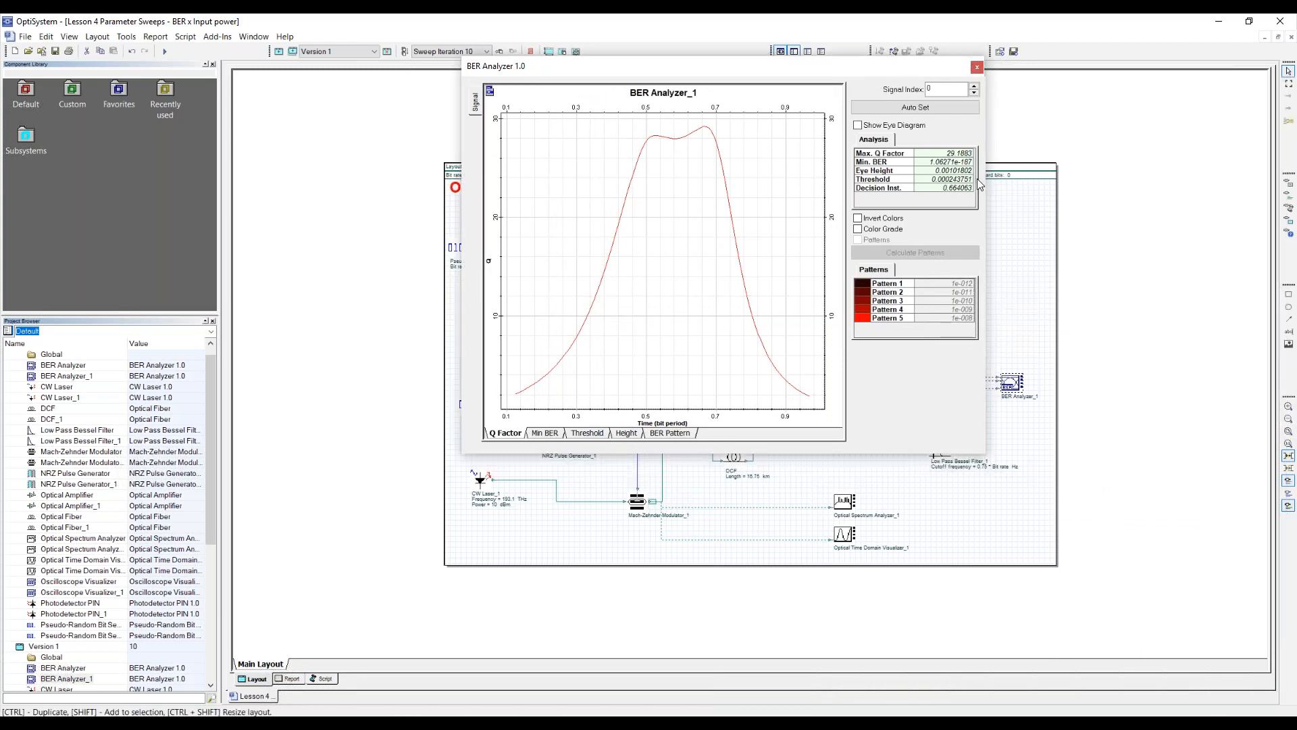
click(858, 126)
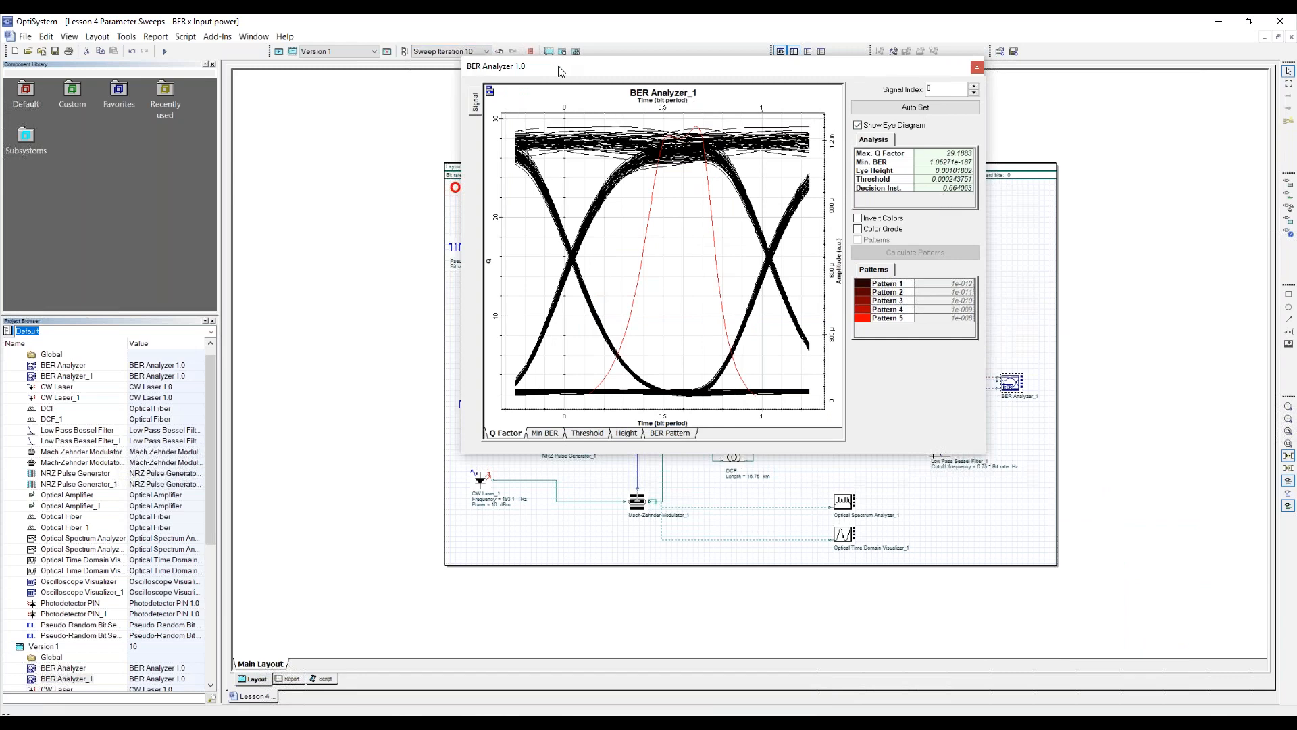
drag(595, 83, 597, 100)
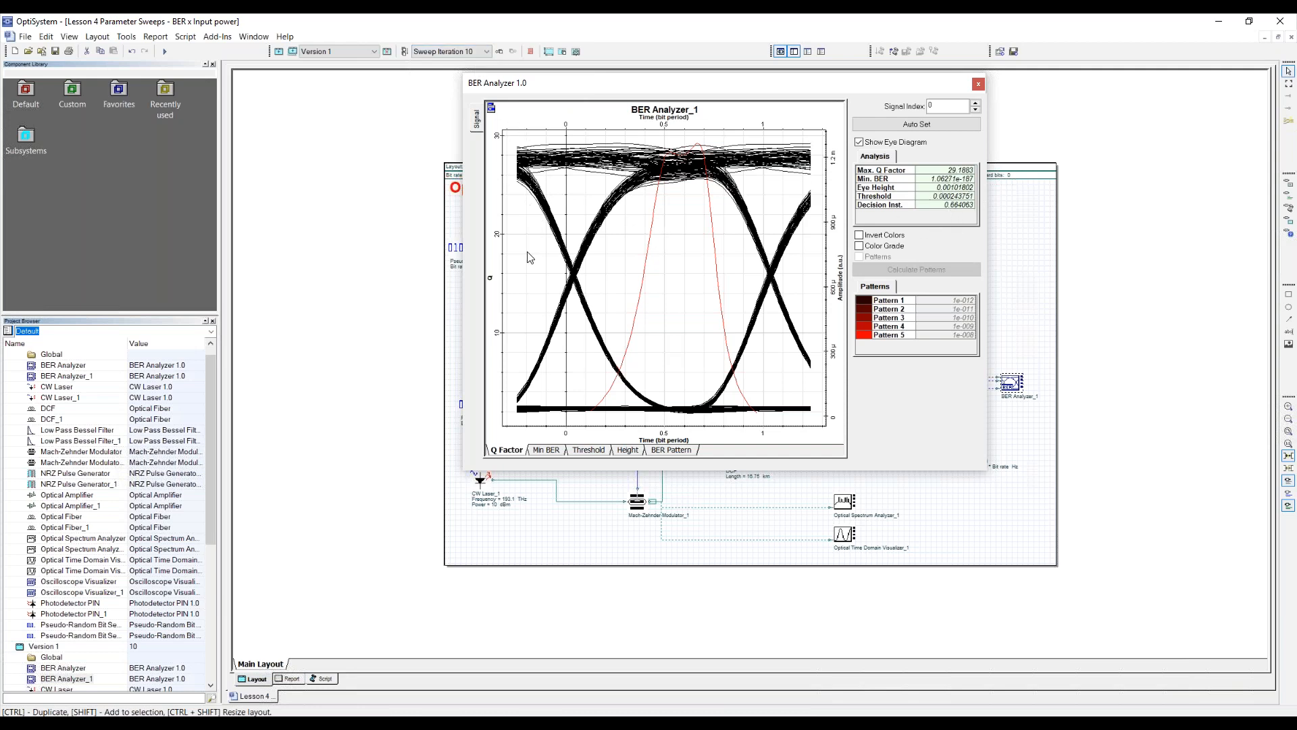
- Compare the BER Analyzer_1 results for sweep iterations 1 and 6, and close the analyzer
click(486, 52)
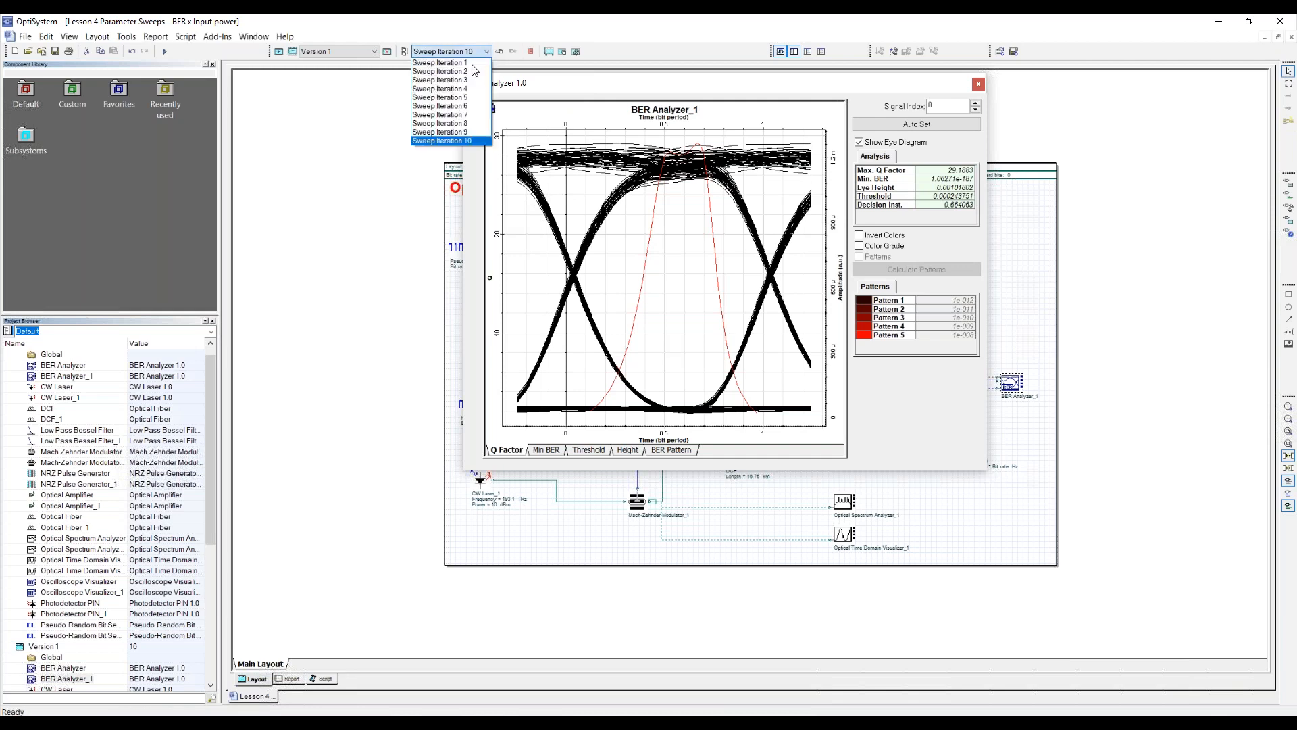
click(466, 62)
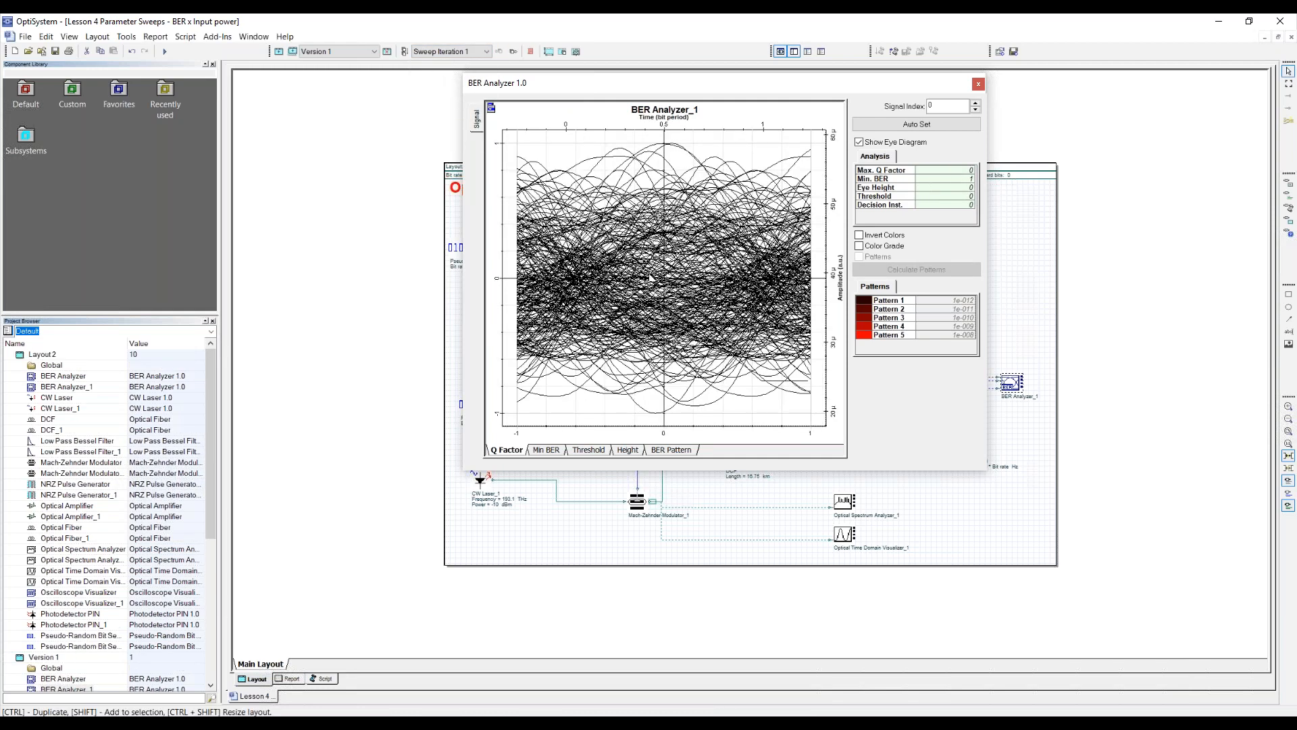
click(486, 52)
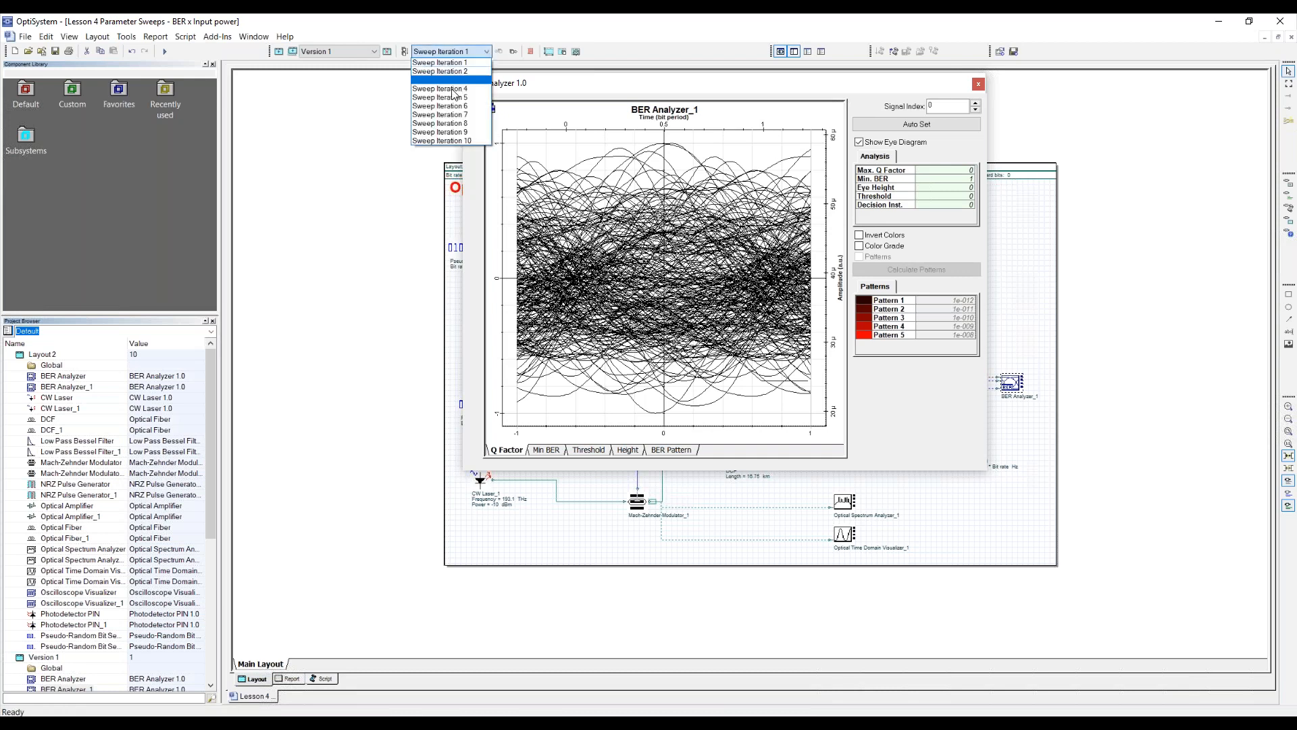
click(466, 106)
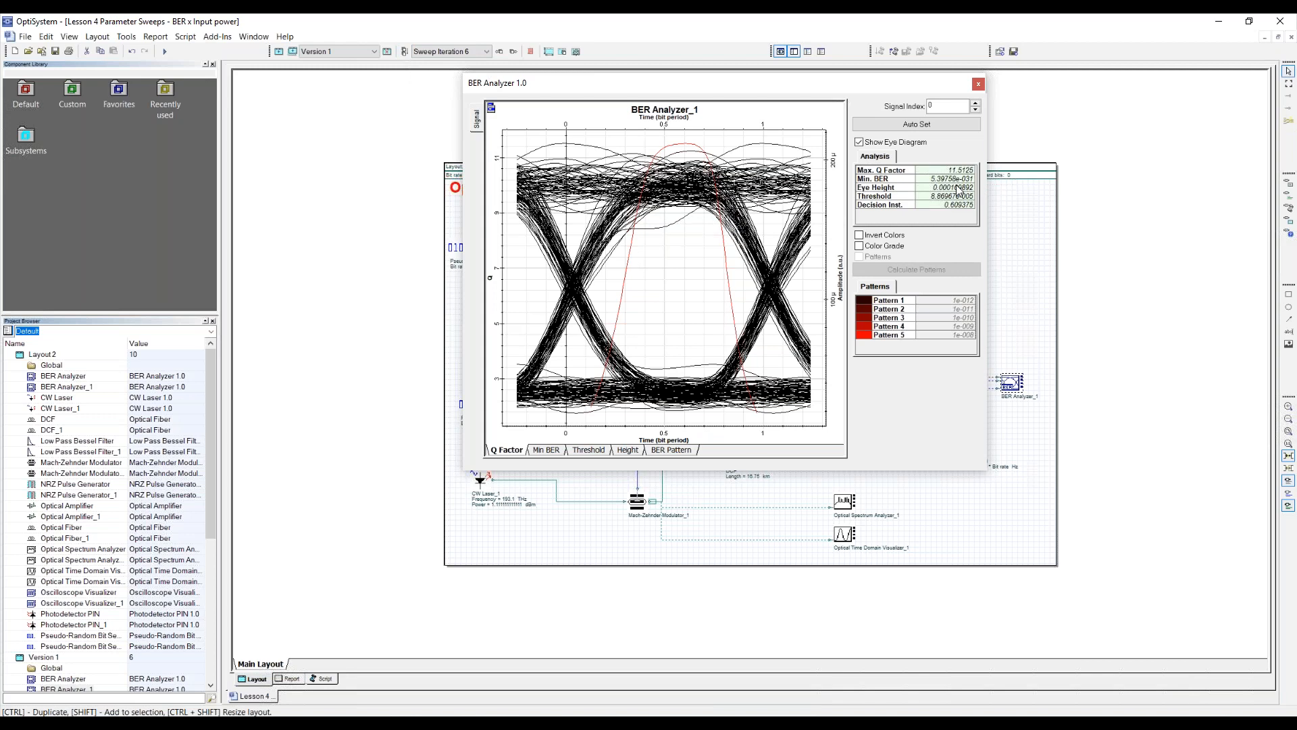
click(978, 84)
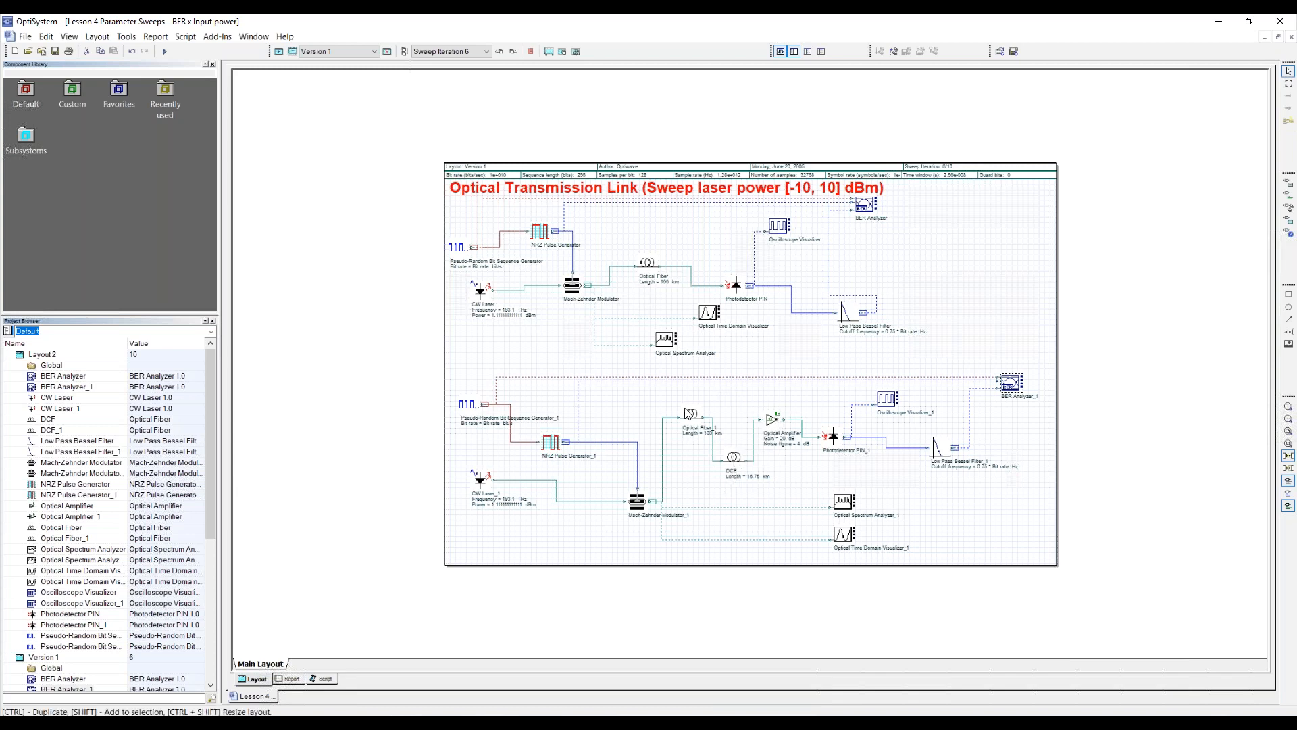
- Switch to Layout 2, open the BER Analyzer results of the EDFA gain sweep link, and show its eye diagram
click(374, 51)
click(349, 71)
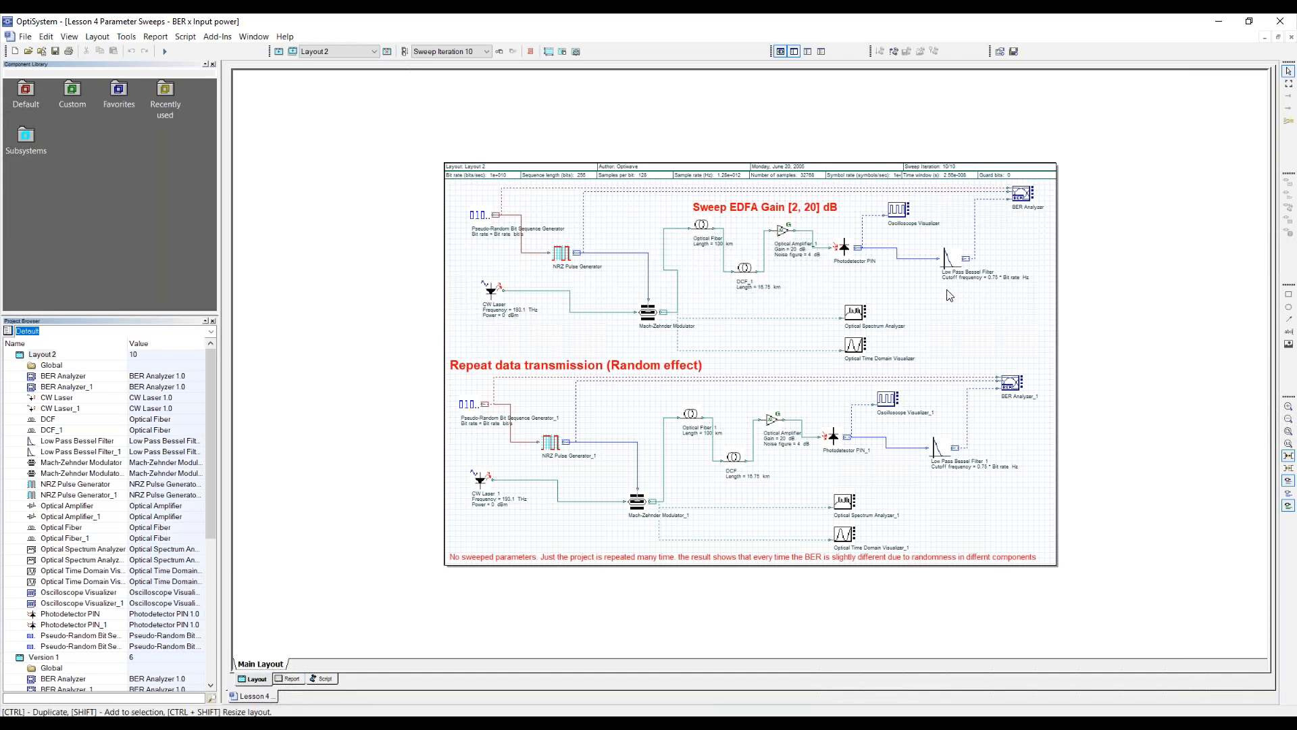
double_click(1022, 196)
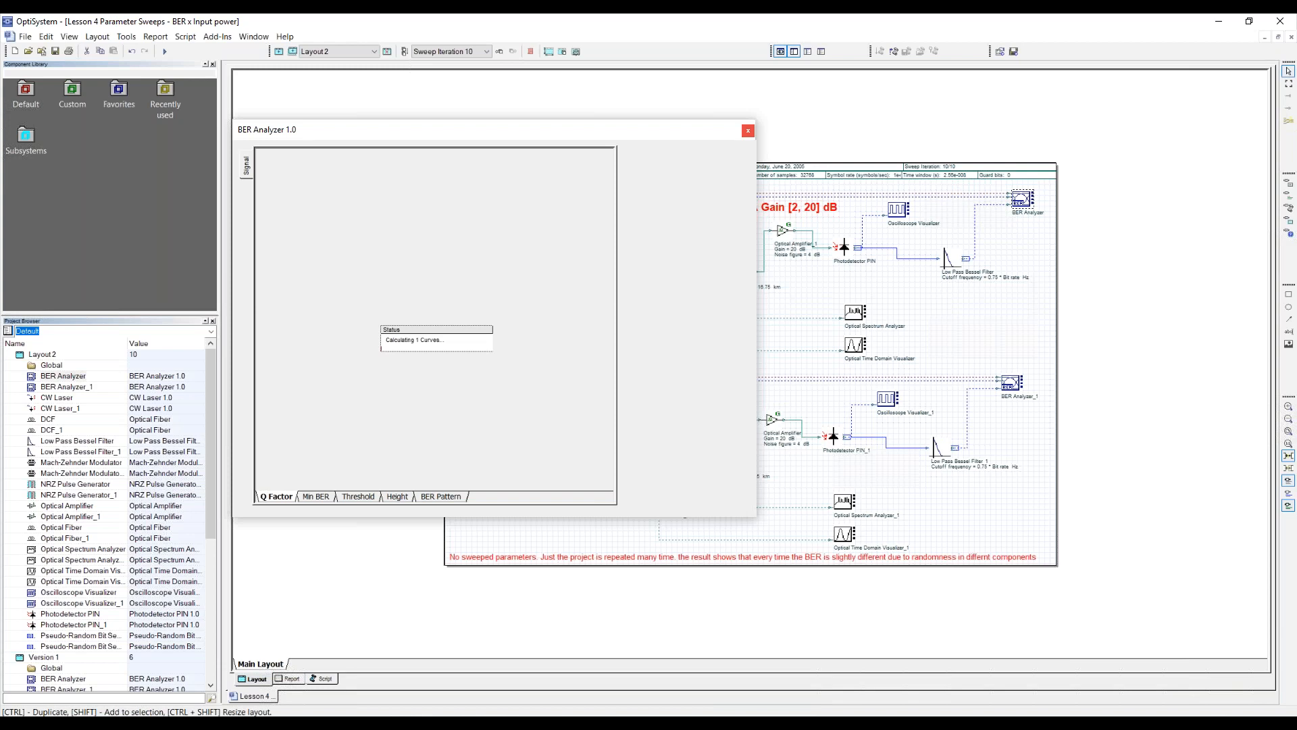
drag(675, 126, 873, 78)
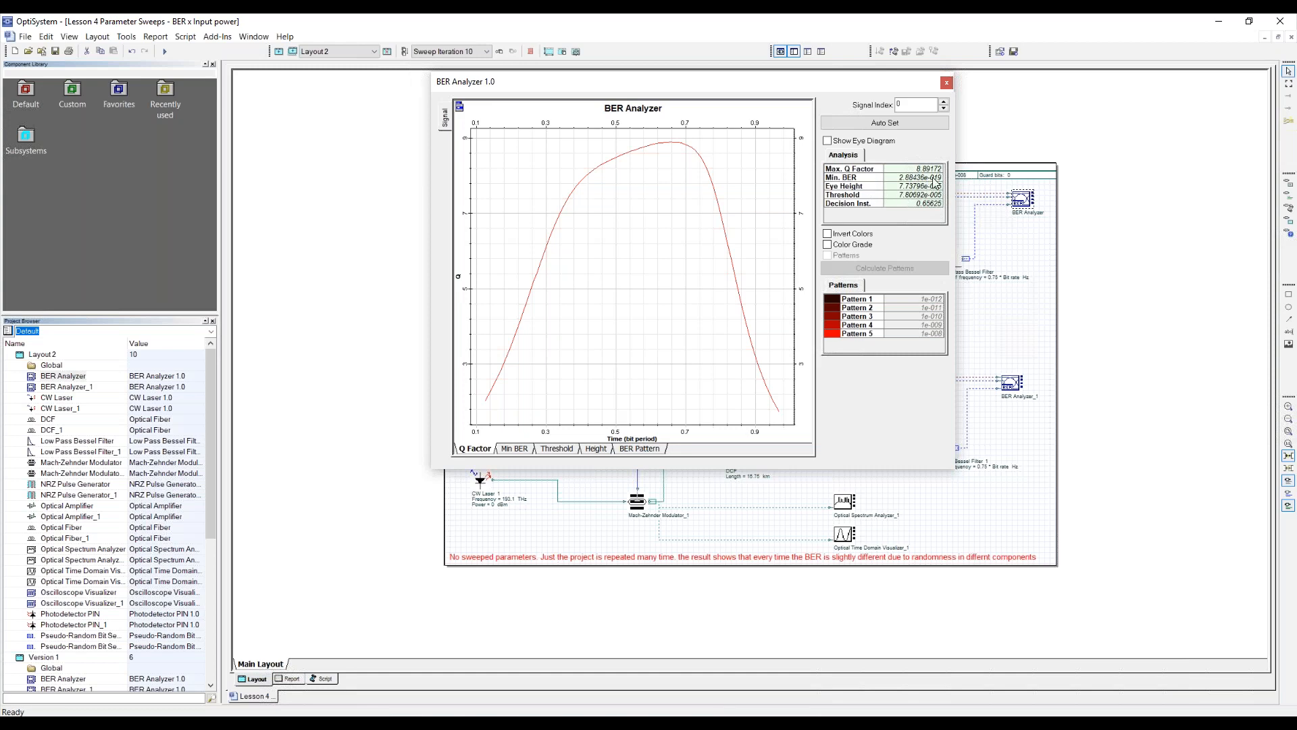
click(828, 142)
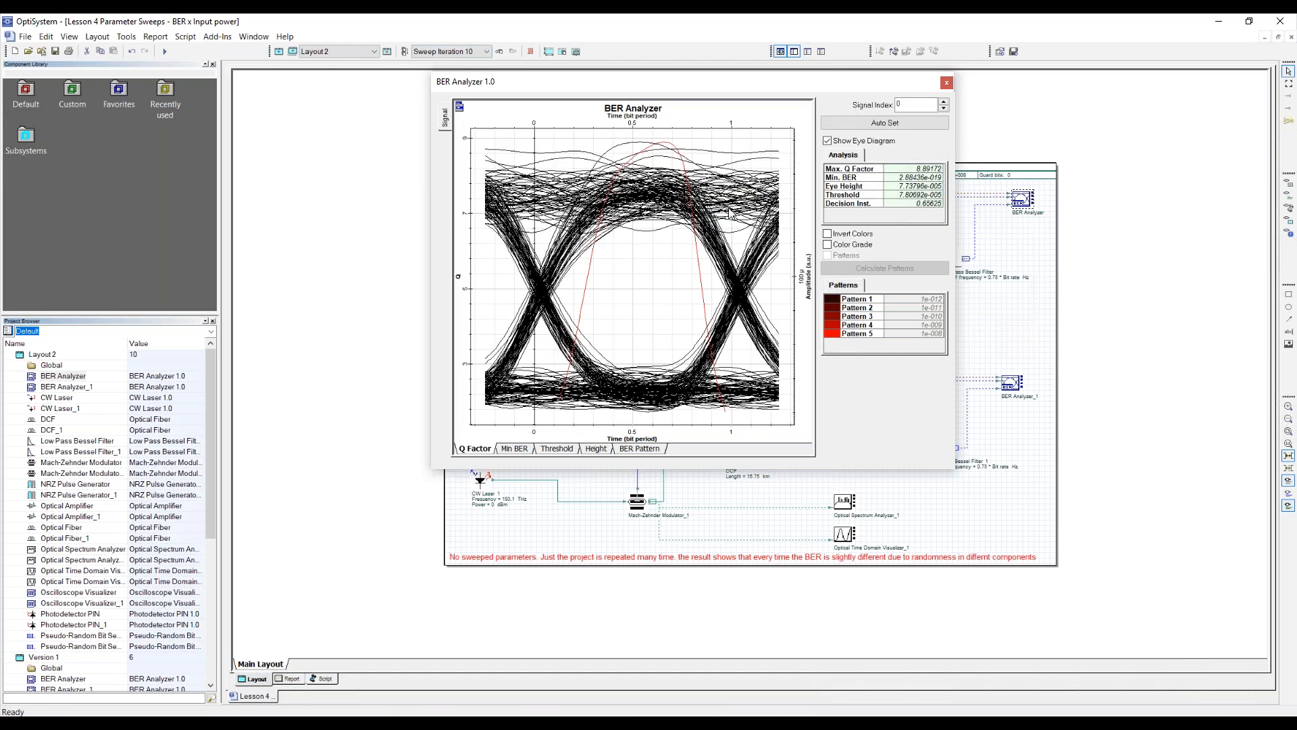
- View the EDFA gain sweep link's BER Analyzer results for sweep iteration 1, and close the analyzer
click(481, 52)
click(473, 62)
click(947, 82)
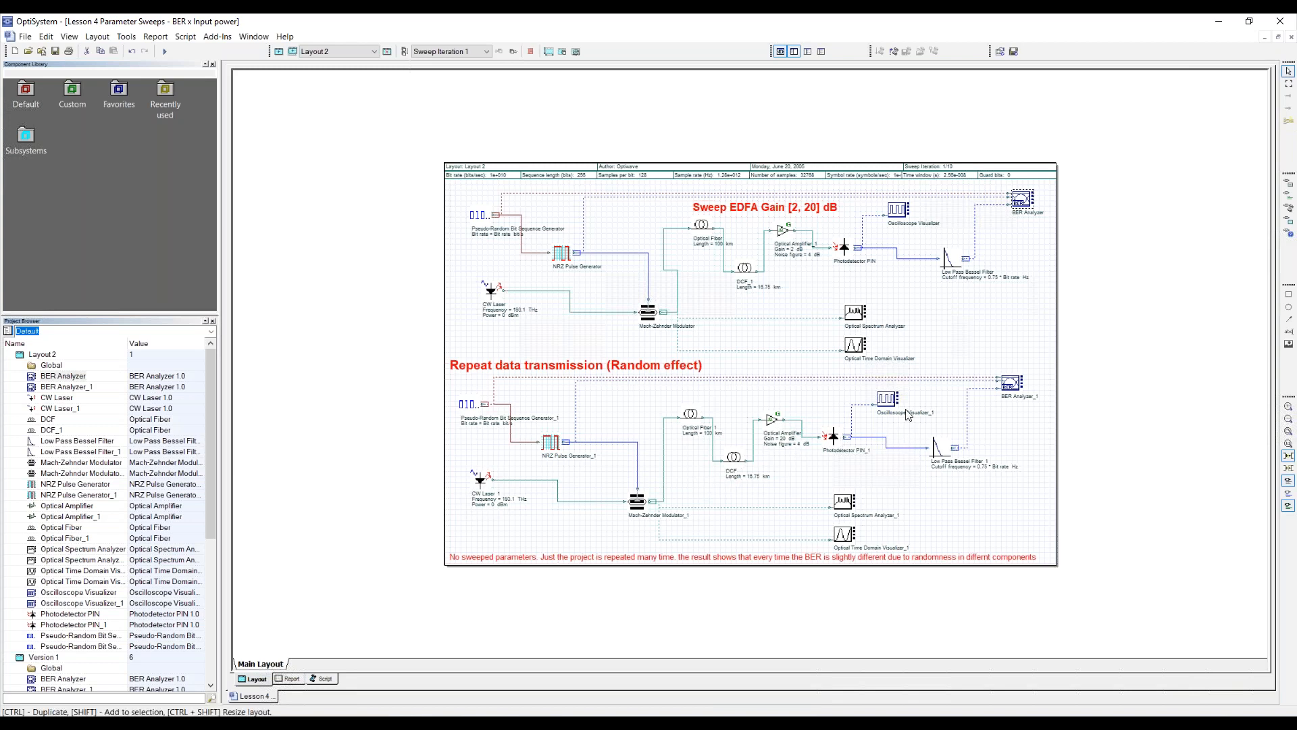
- Open the BER Analyzer_1 results of the repeated data transmission link and show its eye diagram for sweep iteration 1
double_click(1015, 387)
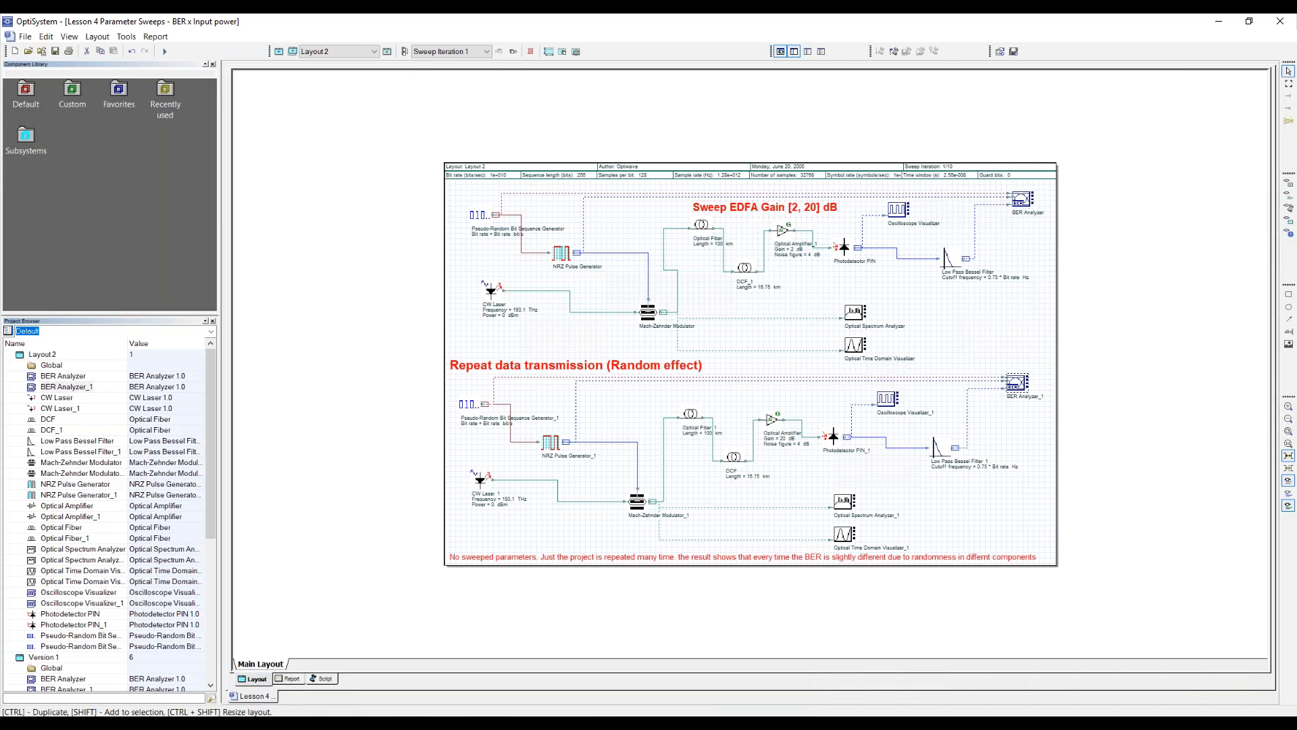
drag(1088, 332, 722, 87)
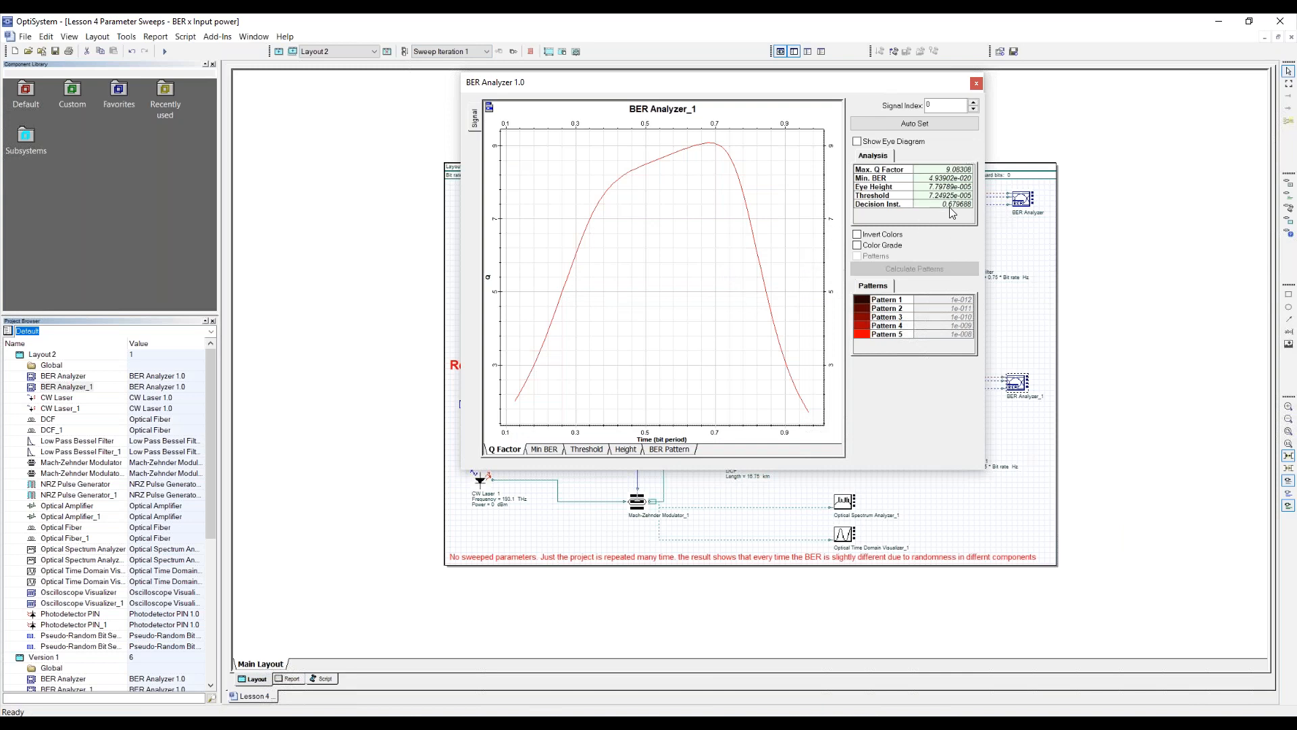
click(856, 141)
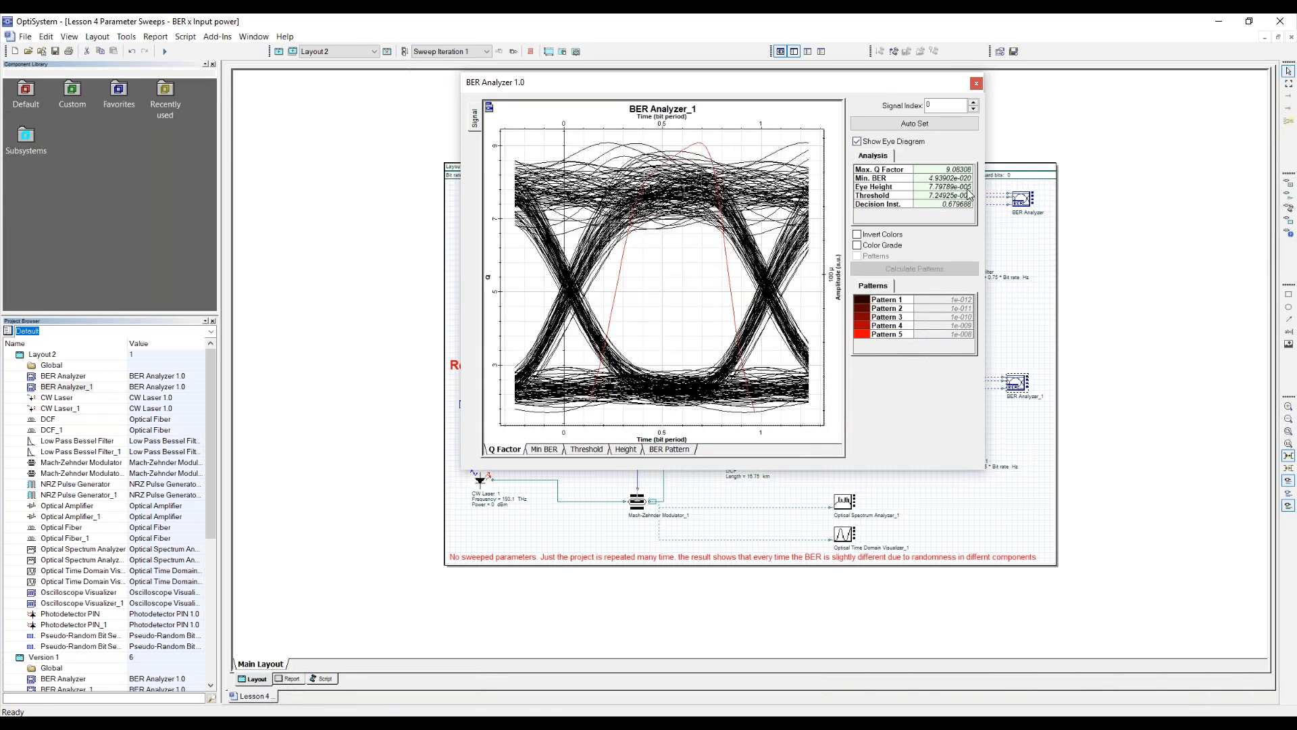
- Compare the repeated transmission link's BER Analyzer_1 results for sweep iterations 2, 3 and 5, and close the analyzer
click(476, 51)
click(472, 70)
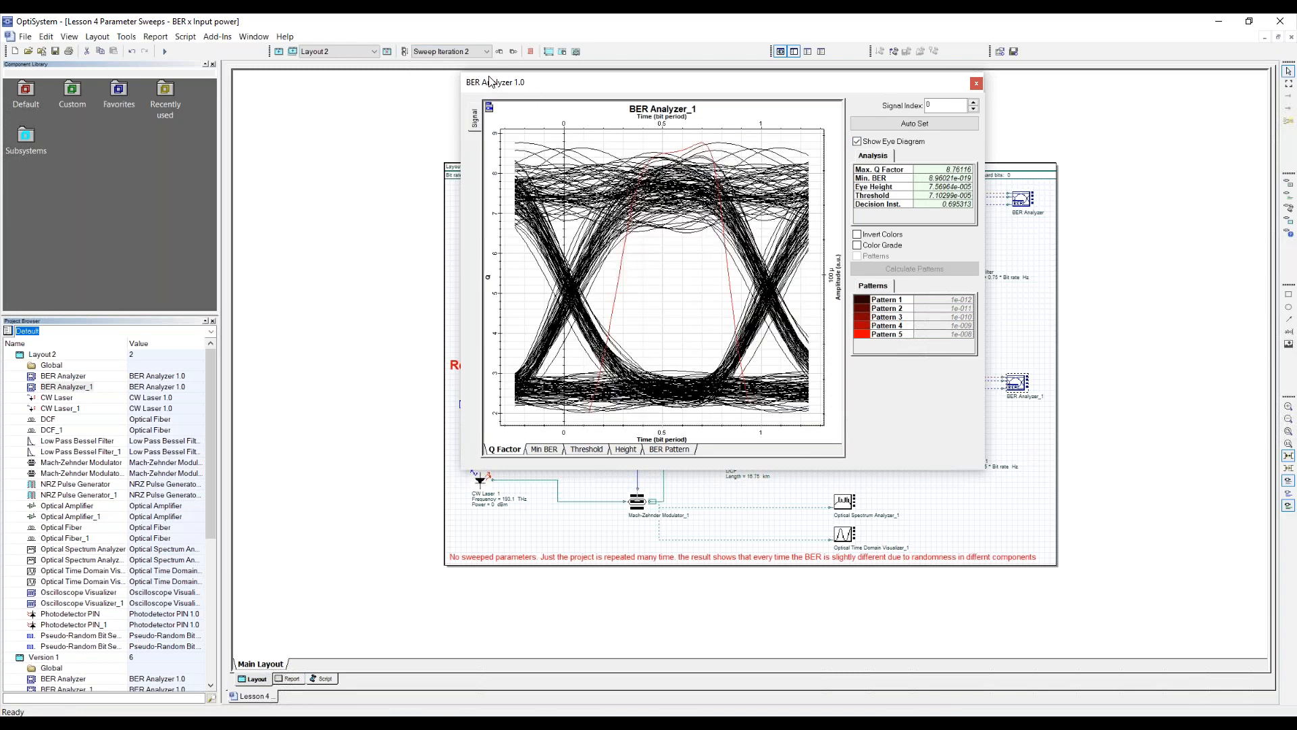
click(485, 51)
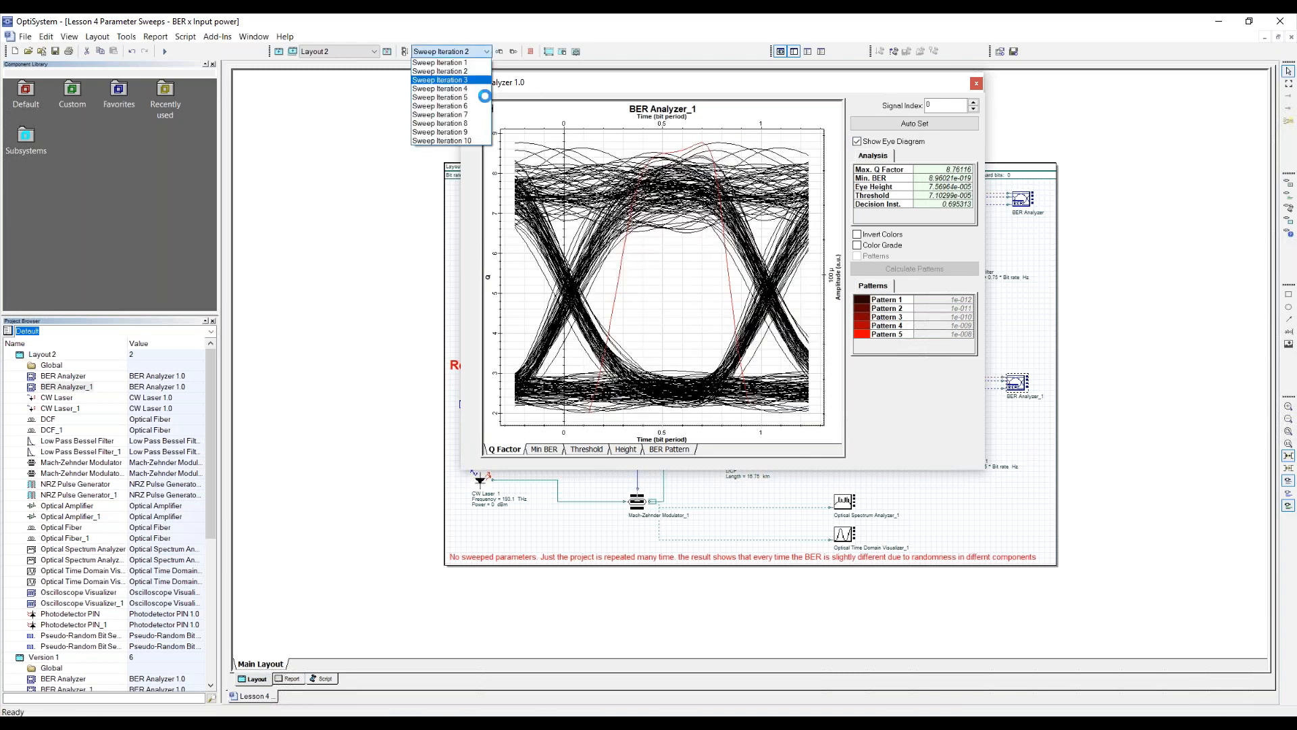
click(473, 80)
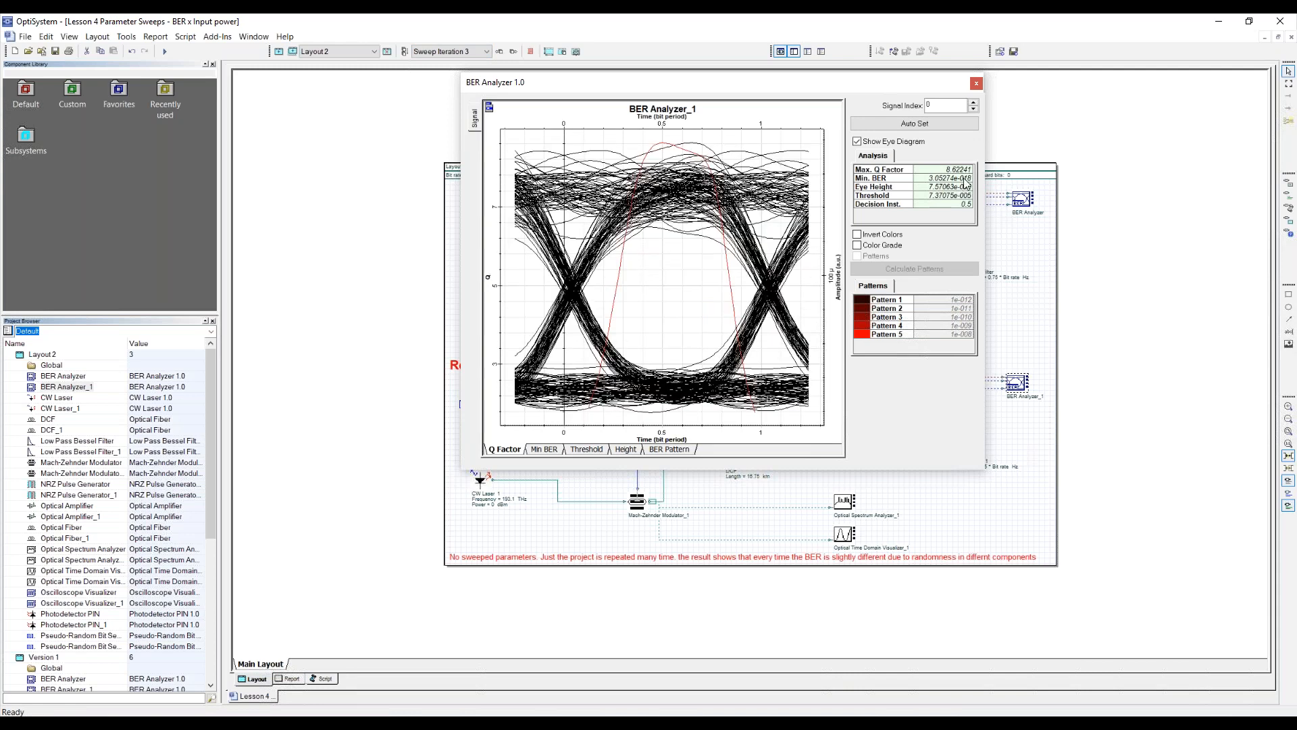
click(488, 51)
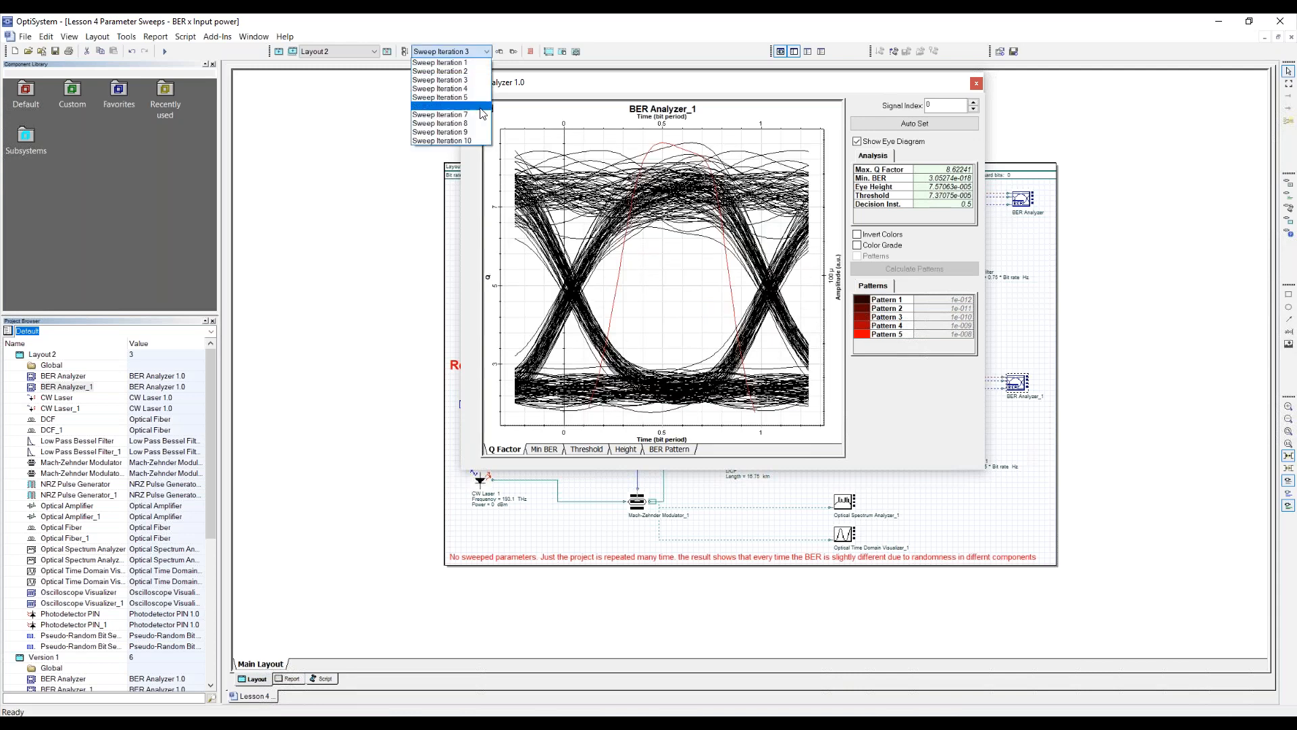
click(473, 97)
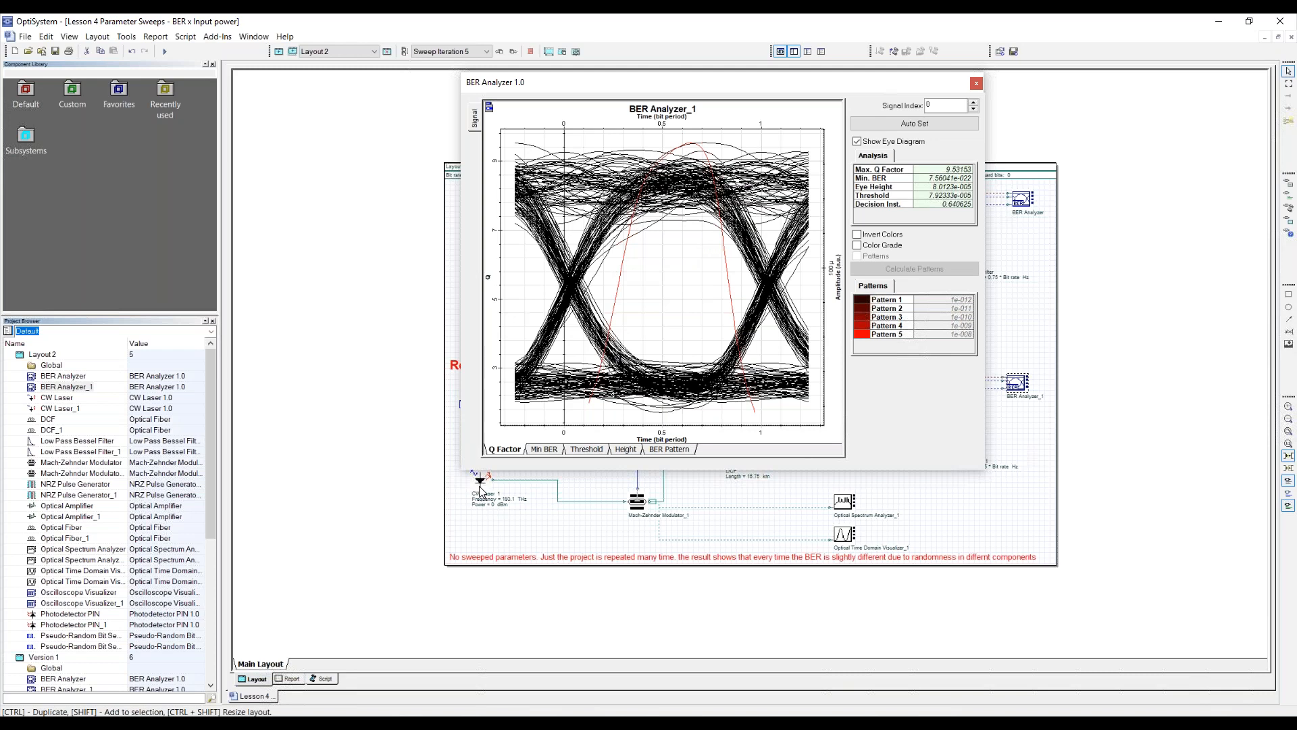
click(976, 83)
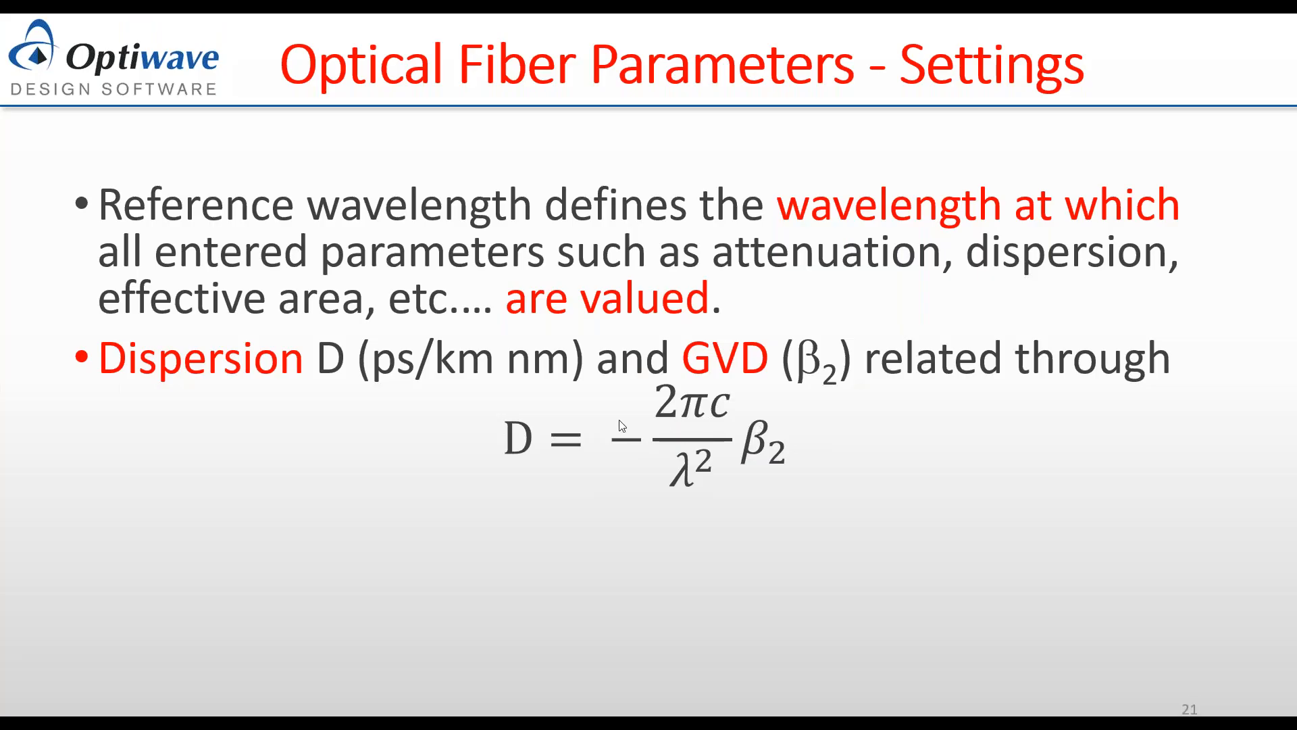
click(522, 513)
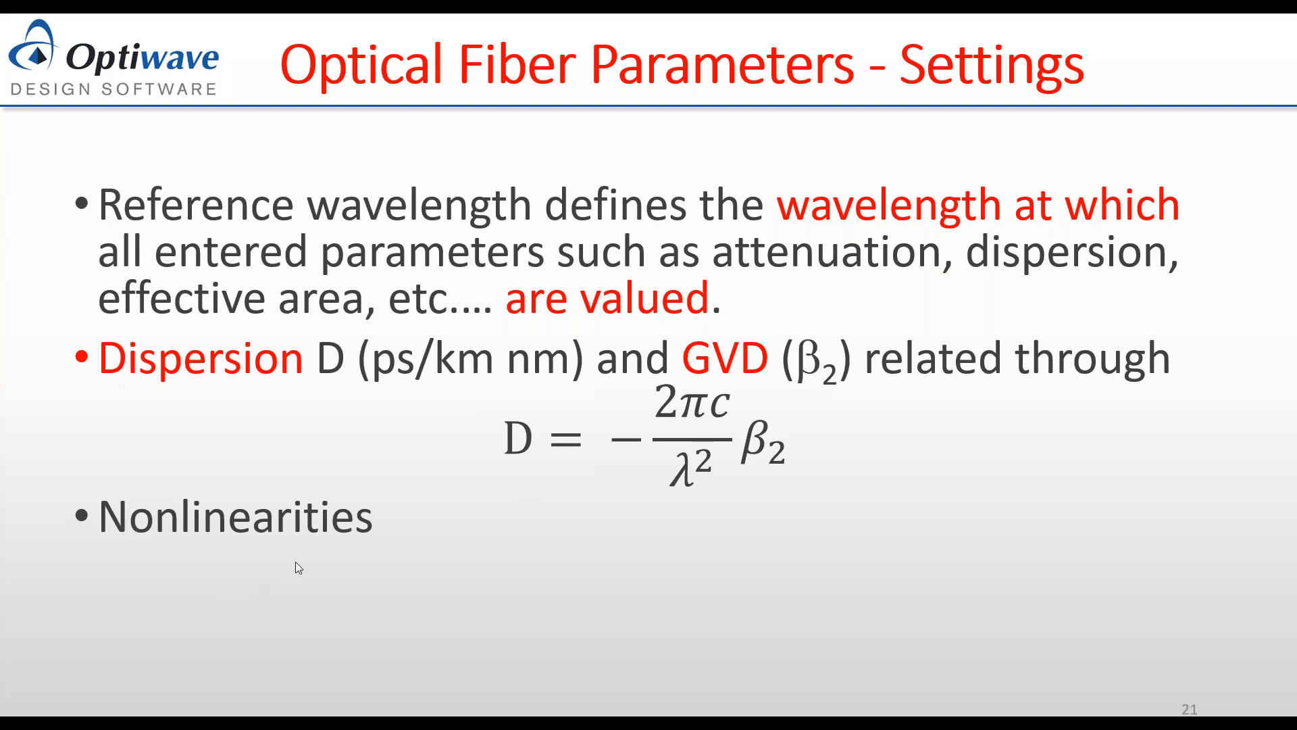
click(478, 536)
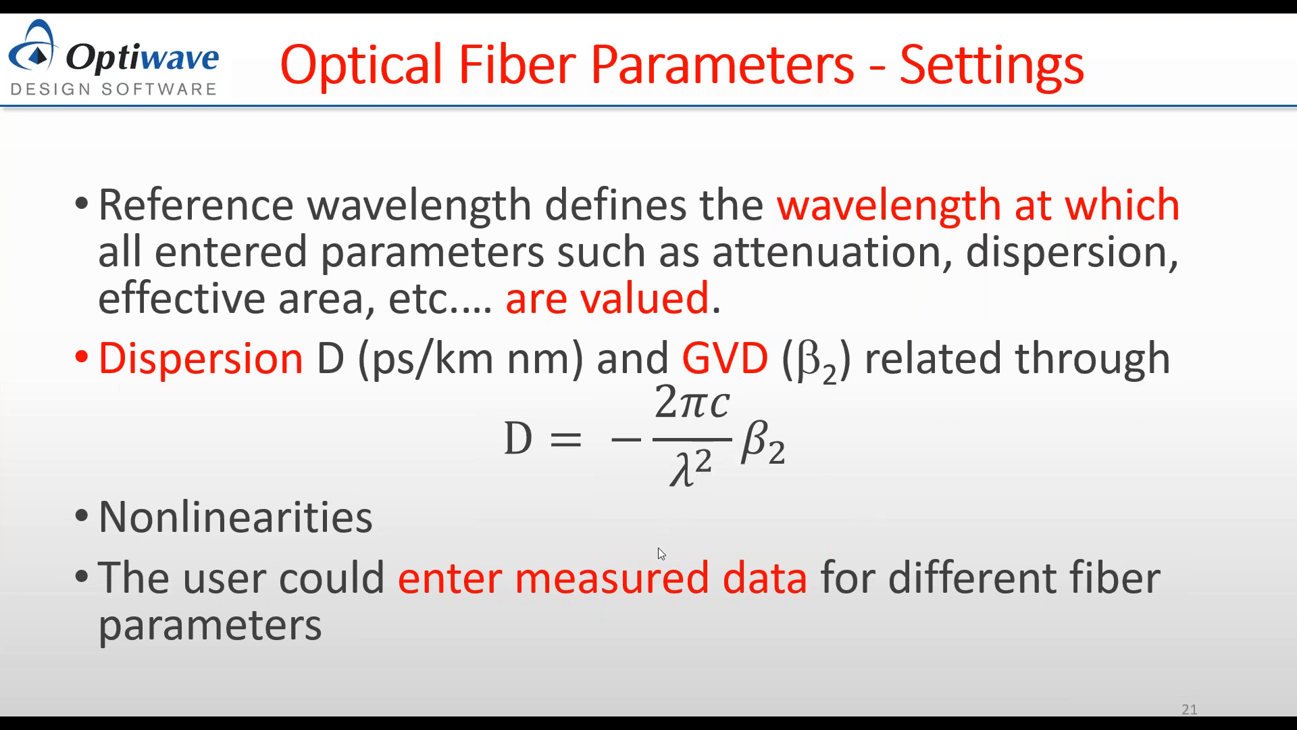
click(605, 476)
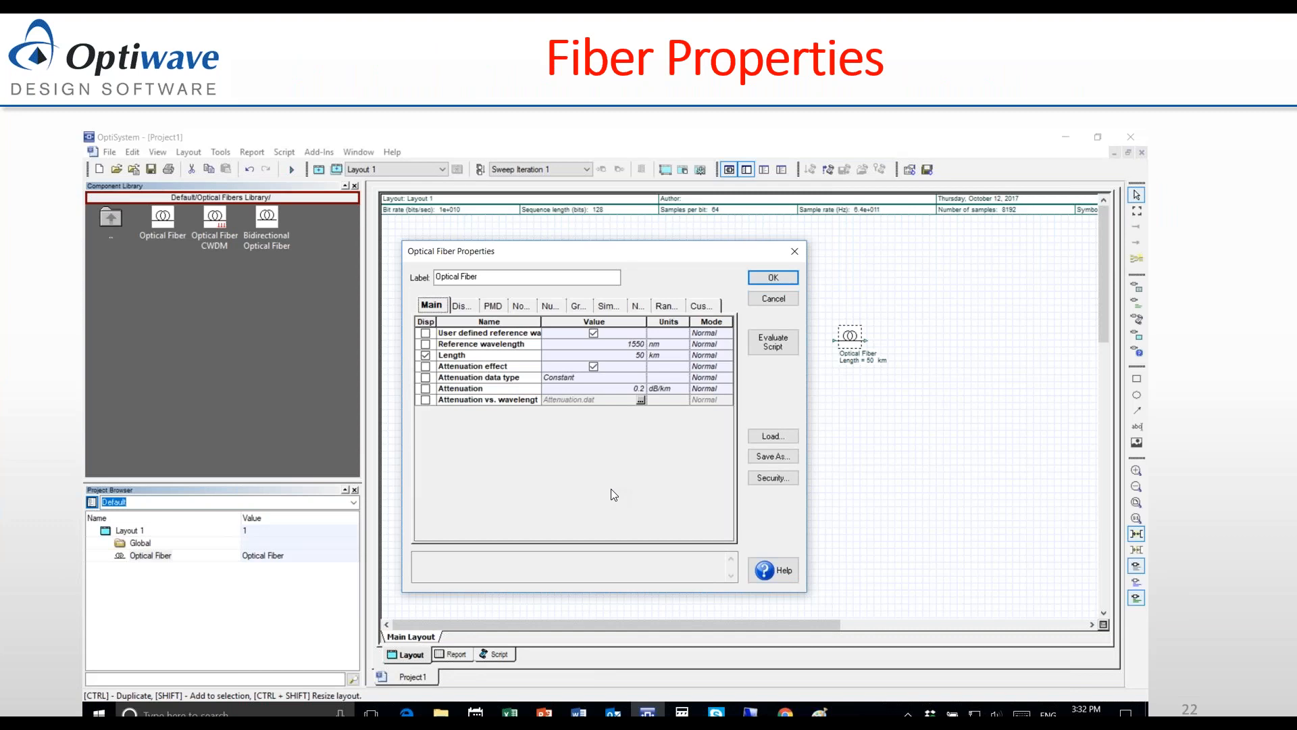